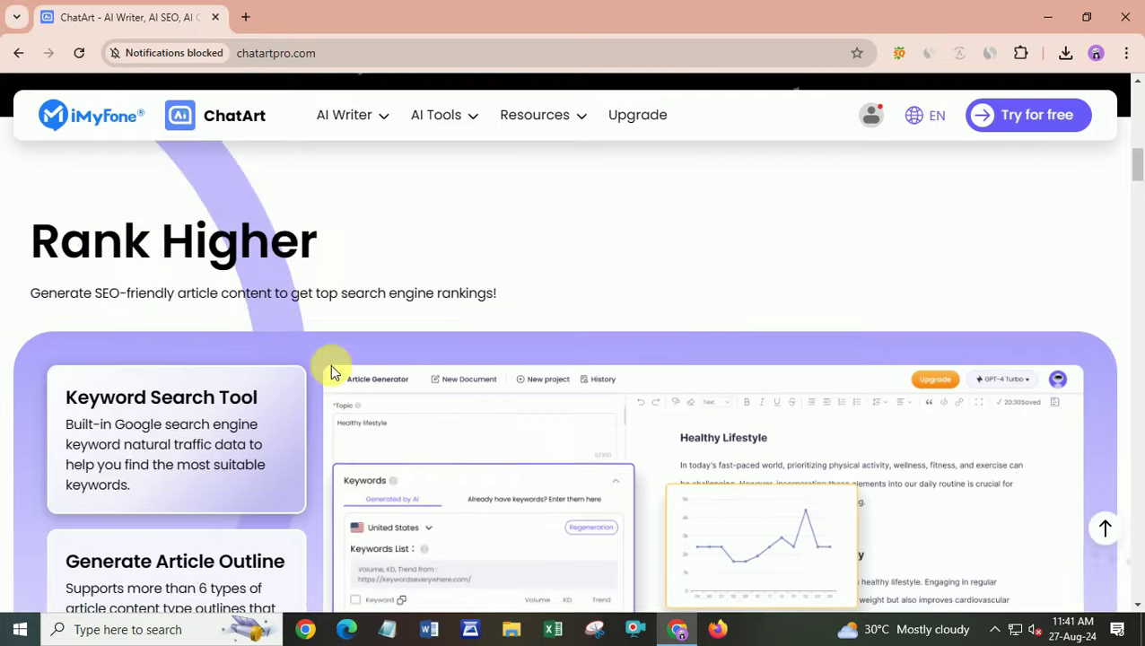
Review the ChatArt homepage sections on ranking higher, editing flawlessly and smart chat, and return to the page's start.
{"action": "left_click_drag", "start_coordinate": [102, 295], "coordinate": [270, 296]}
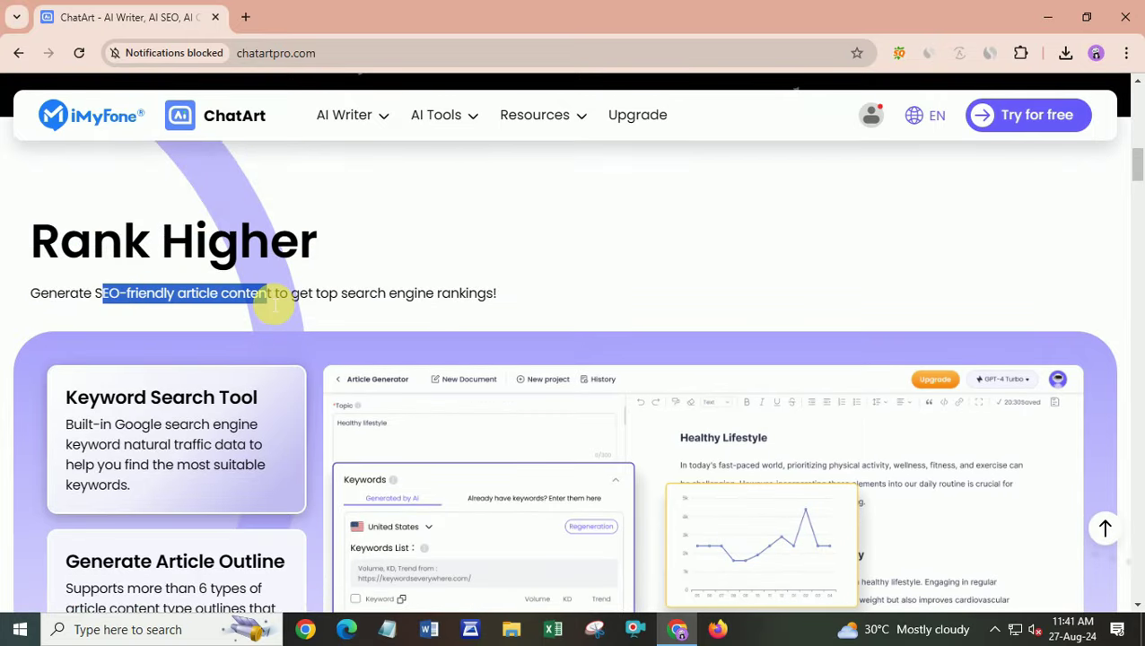
{"action": "scroll", "coordinate": [439, 489], "scroll_direction": "down", "scroll_amount": 3}
{"action": "scroll", "coordinate": [197, 311], "scroll_direction": "up", "scroll_amount": 1}
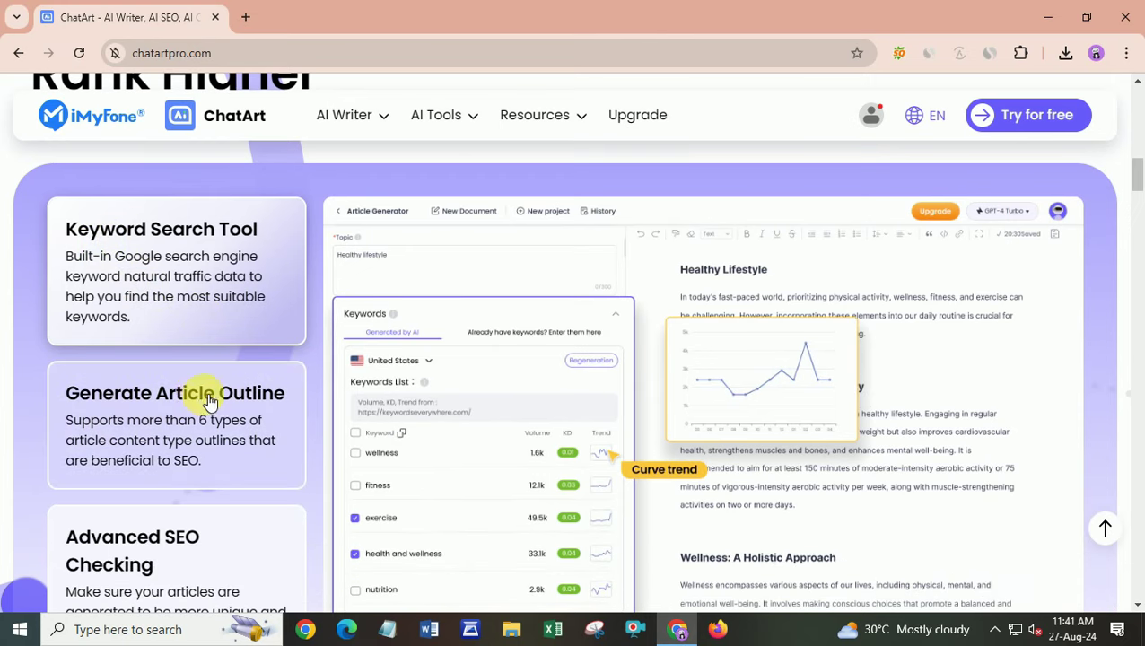
{"action": "scroll", "coordinate": [241, 405], "scroll_direction": "down", "scroll_amount": 3}
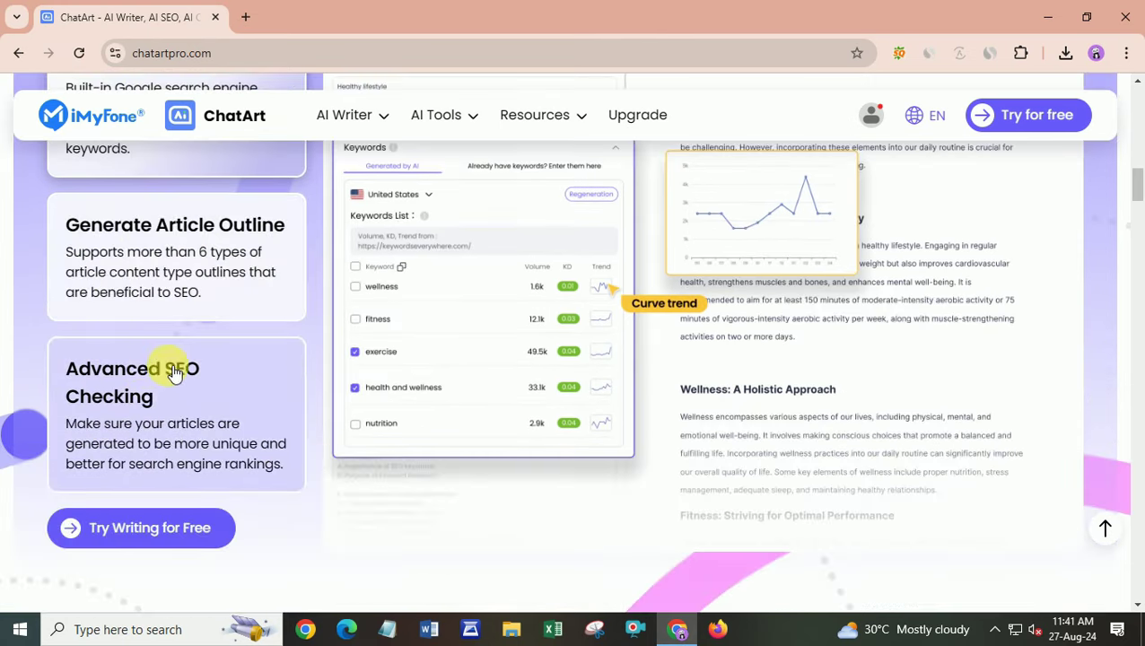
{"action": "scroll", "coordinate": [451, 431], "scroll_direction": "down", "scroll_amount": 8}
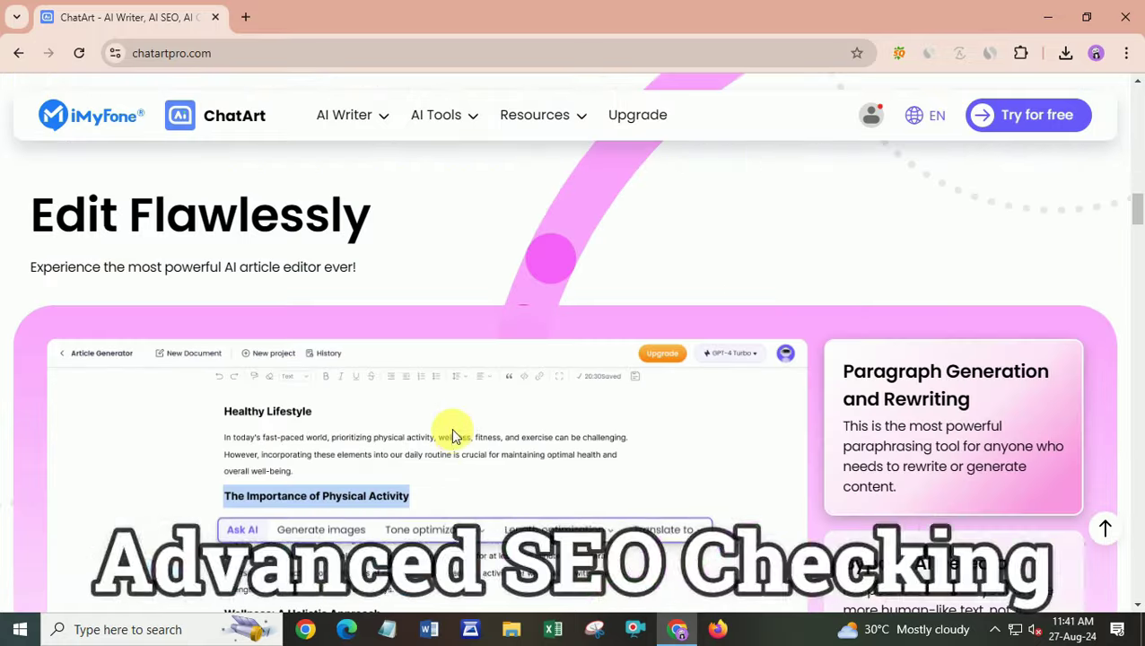
{"action": "scroll", "coordinate": [450, 431], "scroll_direction": "down", "scroll_amount": 3}
{"action": "scroll", "coordinate": [451, 431], "scroll_direction": "down", "scroll_amount": 5}
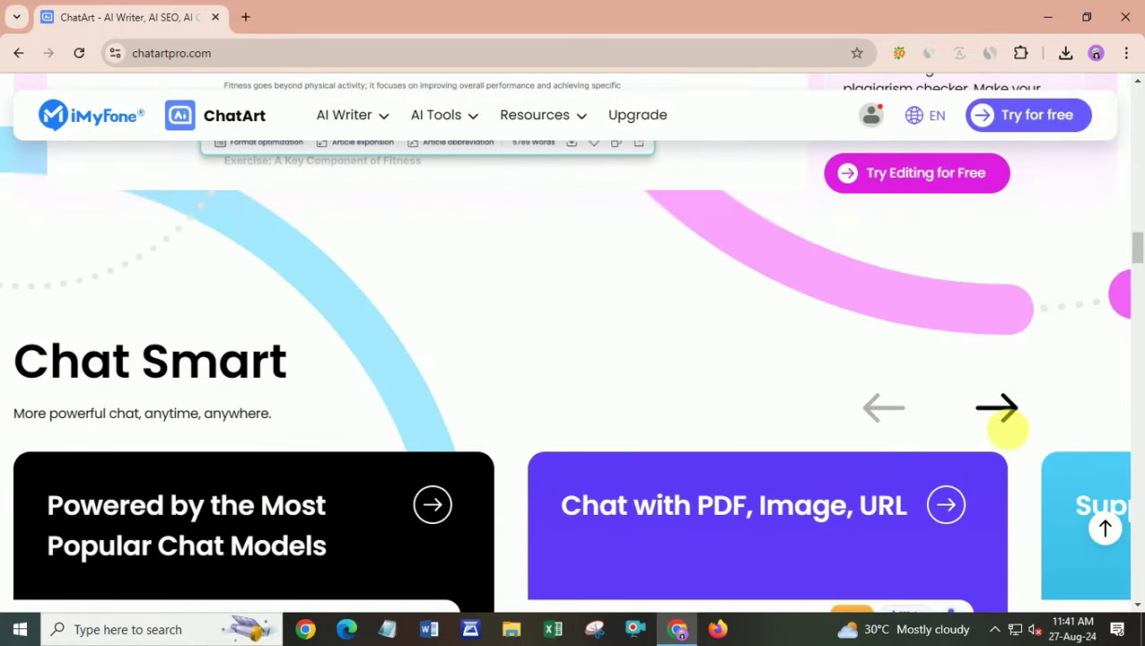
{"action": "left_click_drag", "start_coordinate": [1138, 259], "coordinate": [1137, 89]}
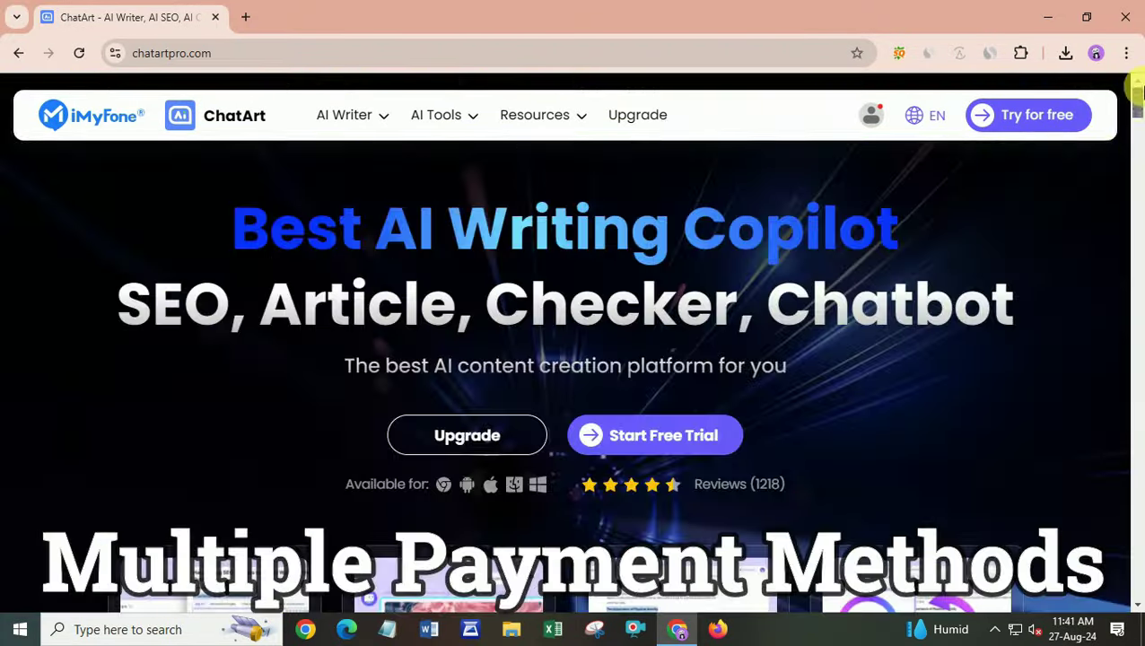
{"action": "mouse_move", "coordinate": [875, 118]}
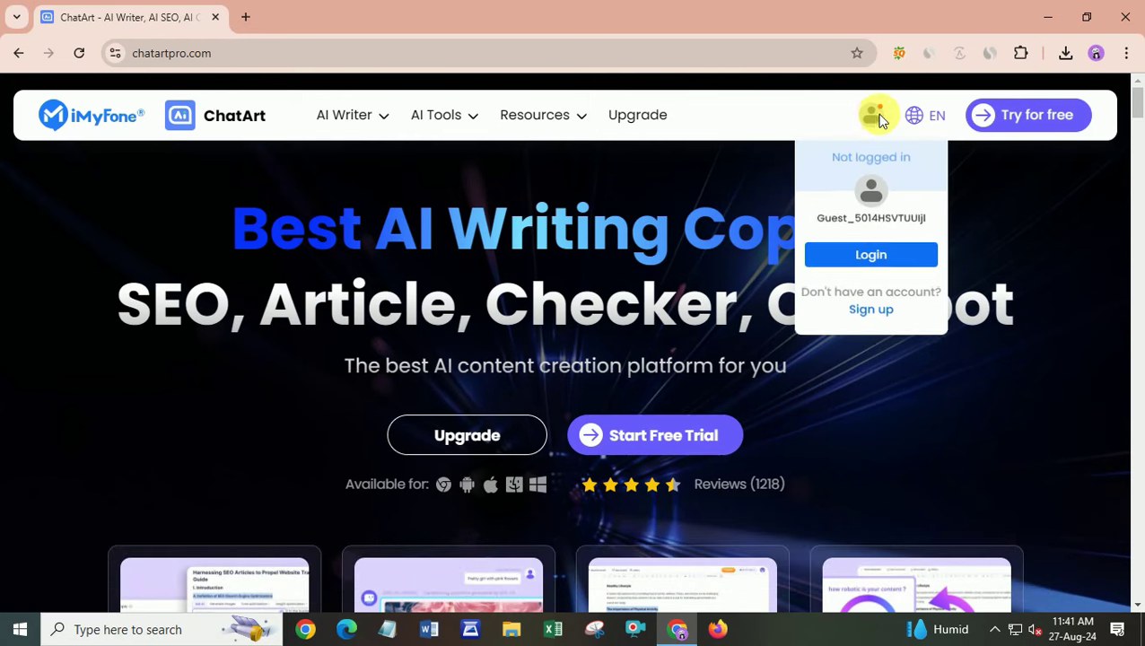
{"action": "left_click", "coordinate": [871, 314]}
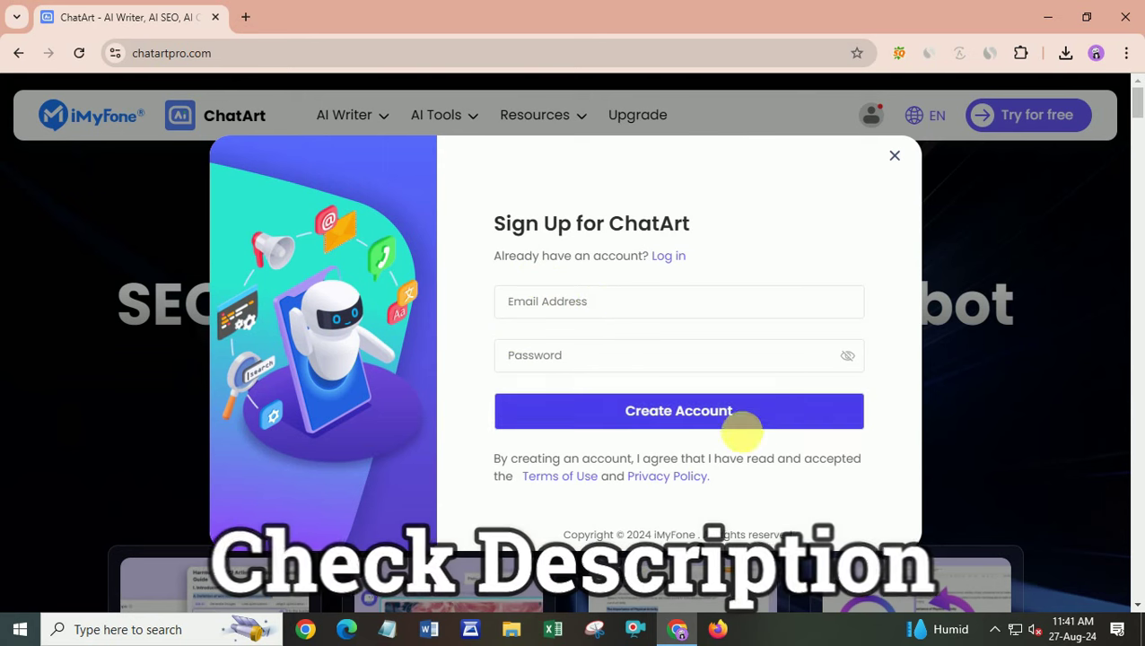
{"action": "left_click", "coordinate": [896, 156]}
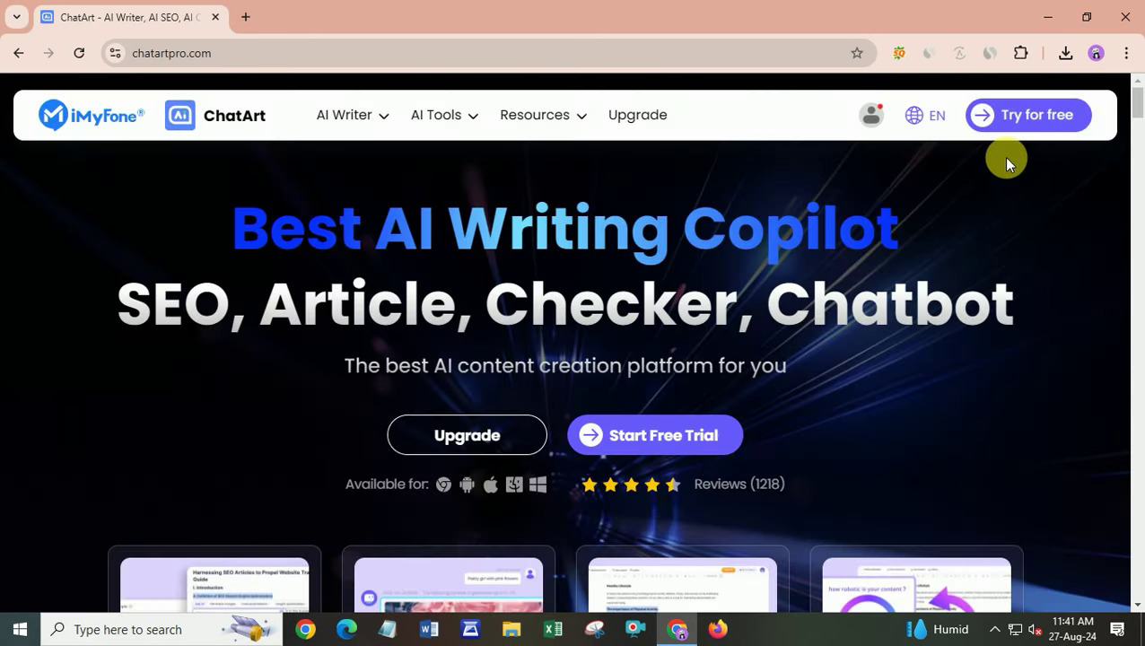
Launch the free ChatArt web app and look through the popular features in its Library.
{"action": "left_click", "coordinate": [1025, 116]}
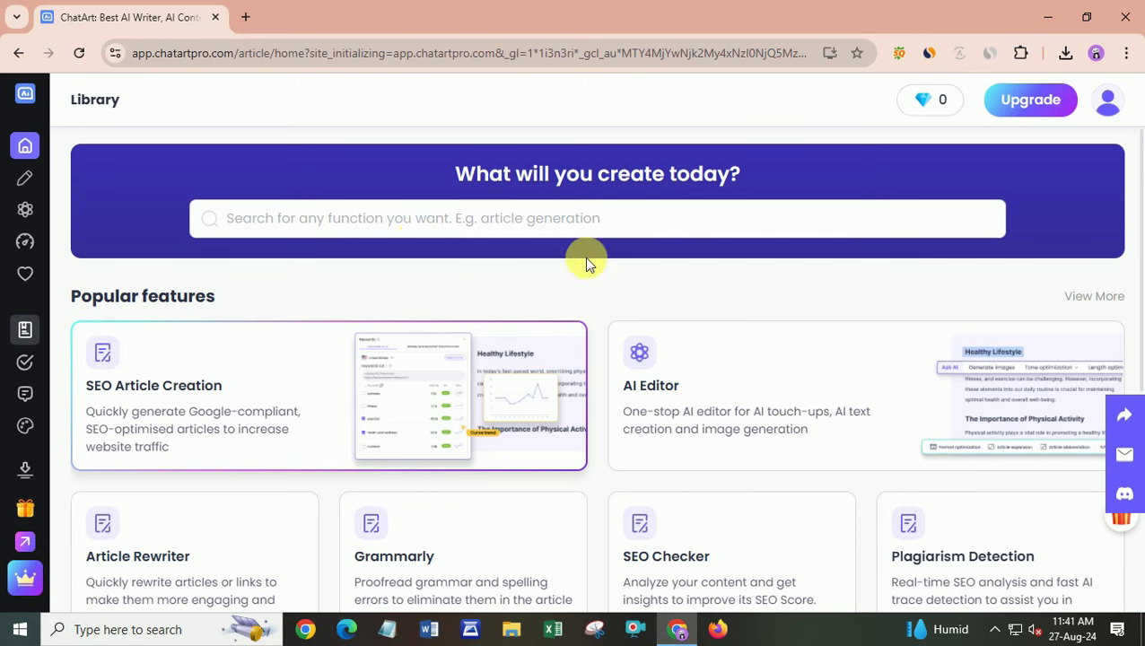
{"action": "scroll", "coordinate": [341, 299], "scroll_direction": "down", "scroll_amount": 2}
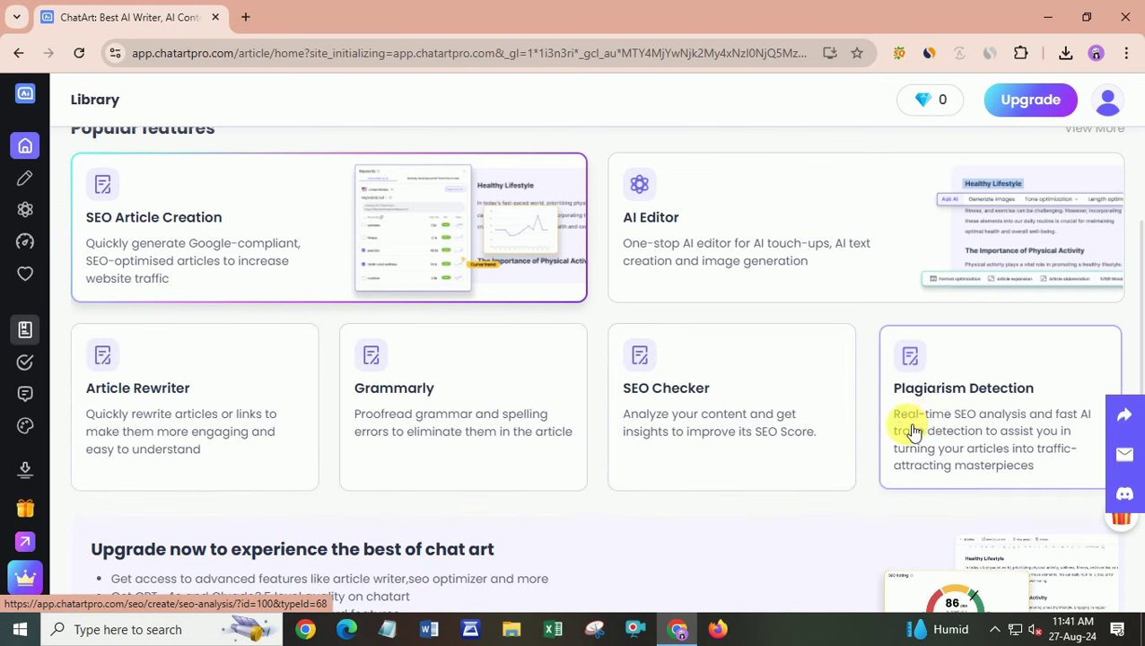
{"action": "scroll", "coordinate": [942, 418], "scroll_direction": "down", "scroll_amount": 3}
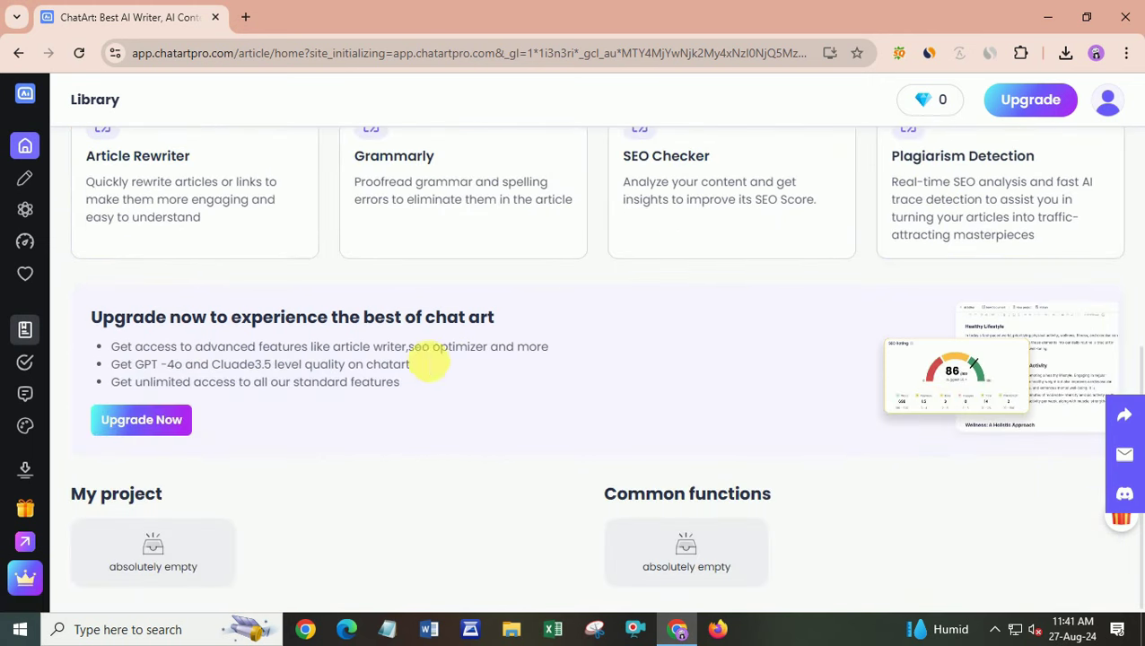
{"action": "scroll", "coordinate": [567, 483], "scroll_direction": "up", "scroll_amount": 5}
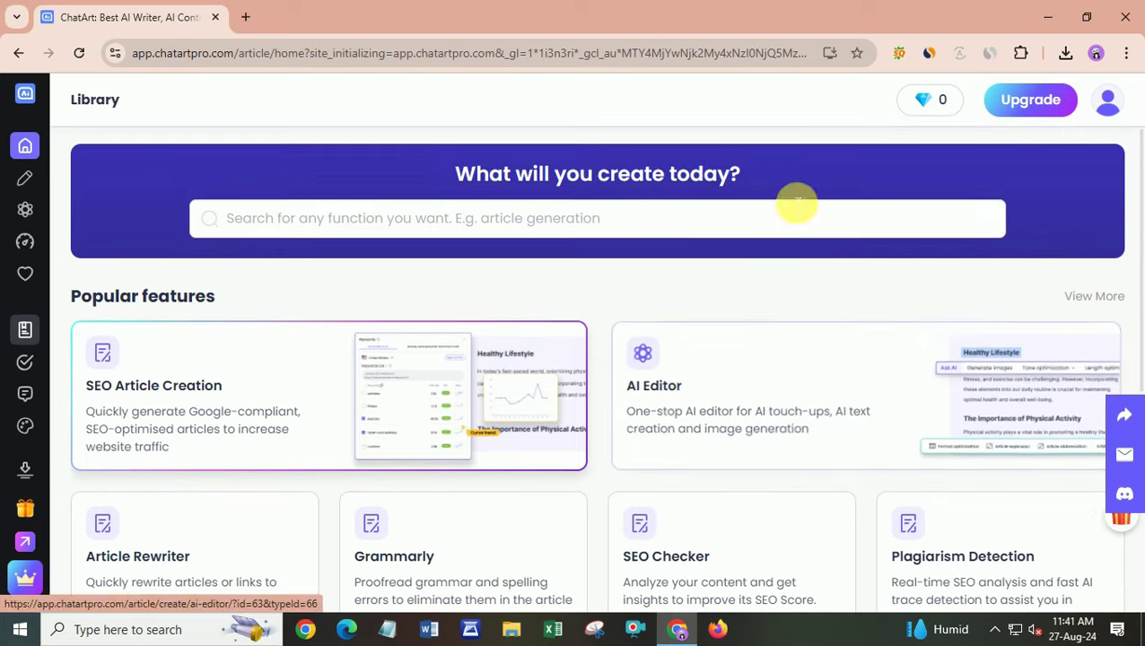
Open SEO Article Creation and allow the site to access the clipboard.
{"action": "left_click", "coordinate": [279, 411]}
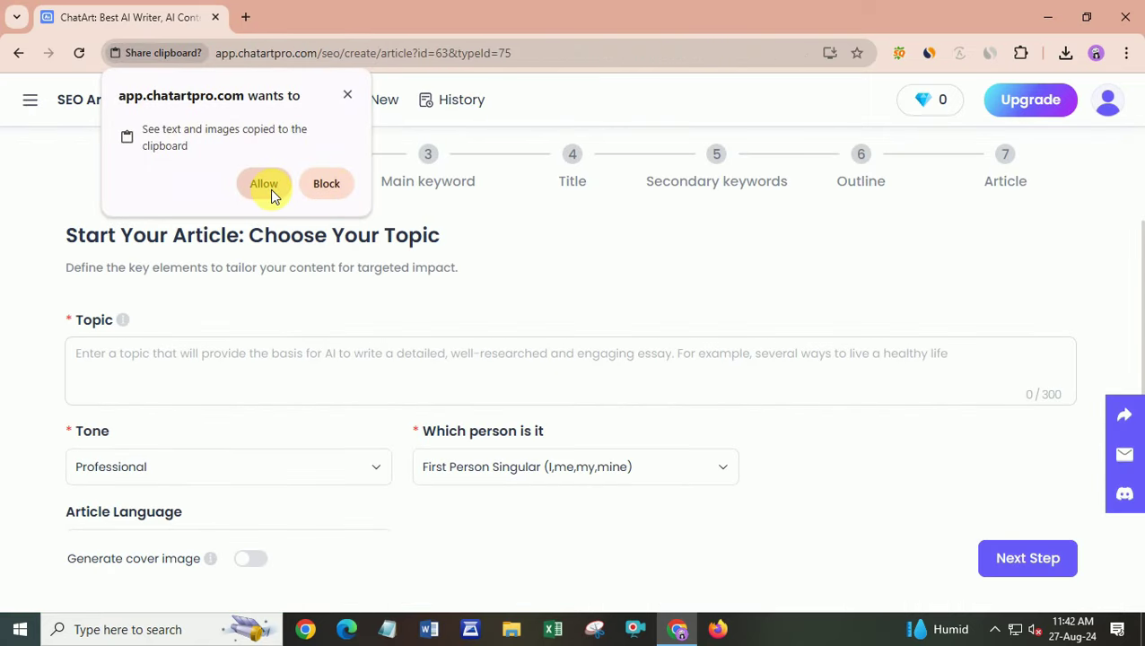
{"action": "left_click", "coordinate": [264, 184]}
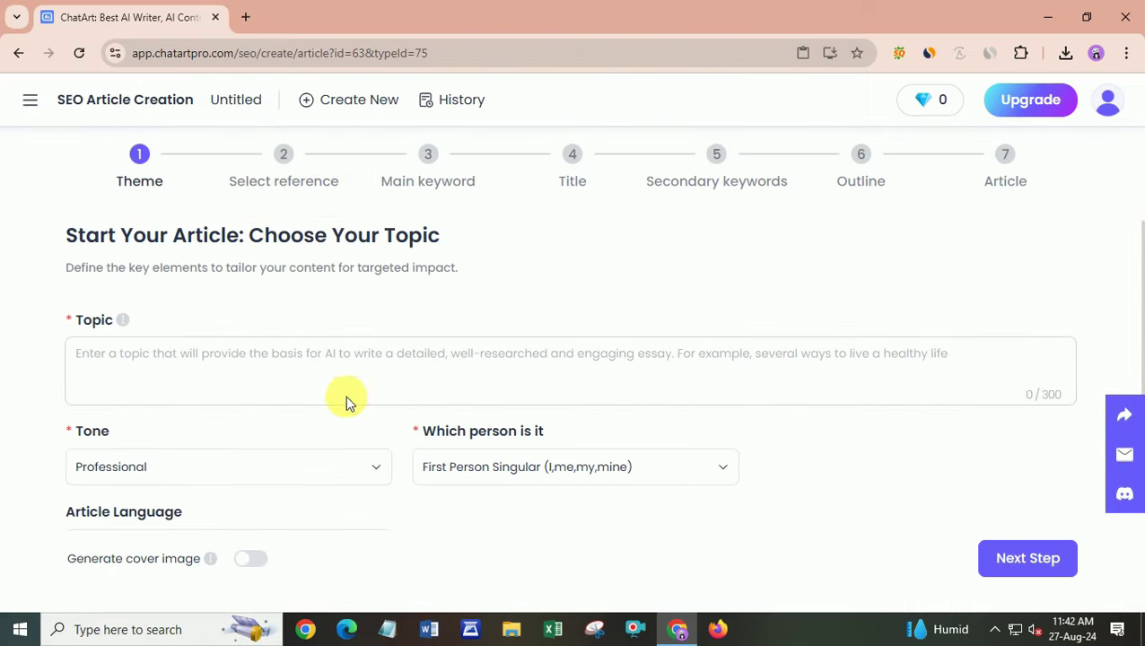
{"action": "scroll", "coordinate": [350, 403], "scroll_direction": "down", "scroll_amount": 2}
{"action": "scroll", "coordinate": [353, 402], "scroll_direction": "up", "scroll_amount": 2}
Enter "Best Ideas For Online Marketing For Beginners" as the article topic.
{"action": "left_click", "coordinate": [281, 371]}
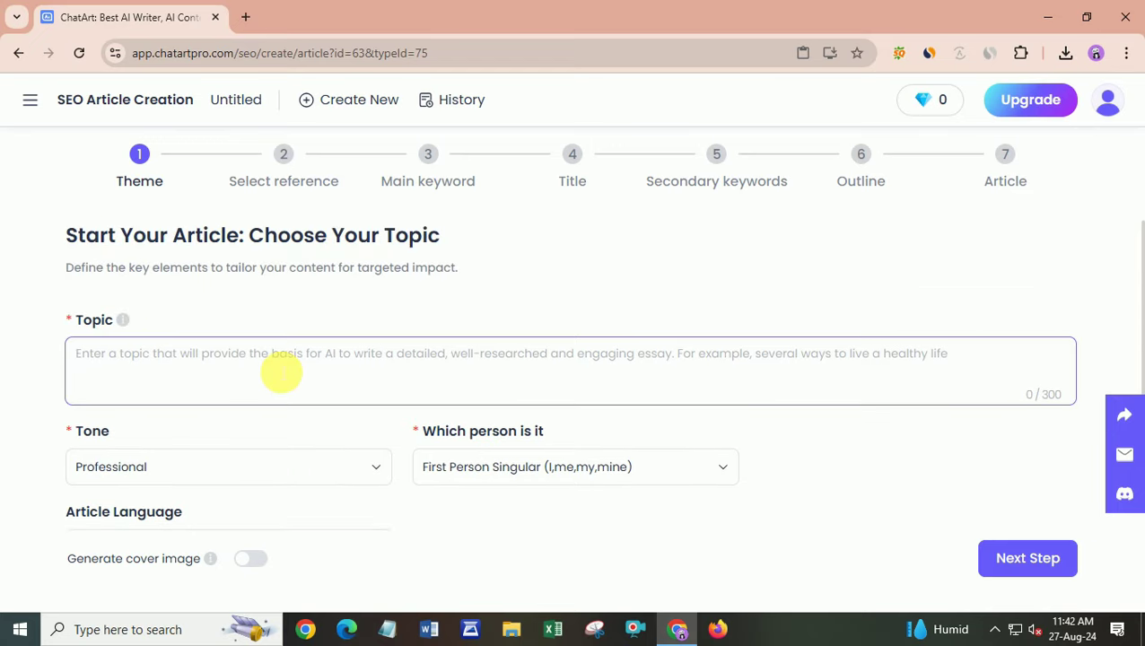
{"action": "type", "text": "B"}
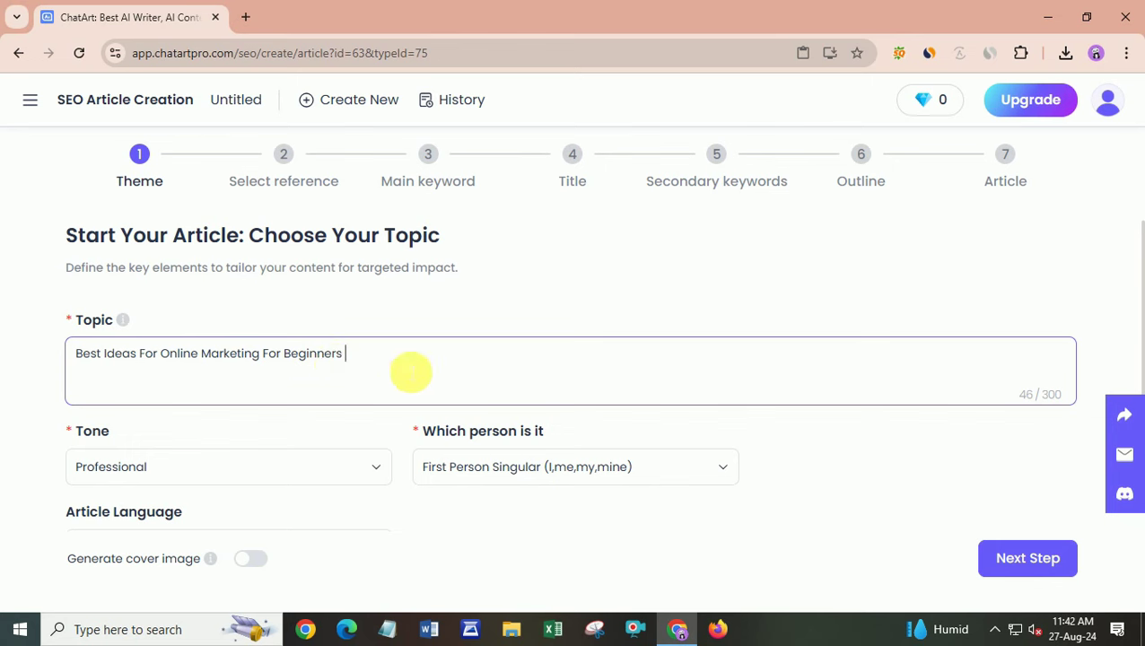
{"action": "left_click_drag", "start_coordinate": [376, 362], "coordinate": [76, 353]}
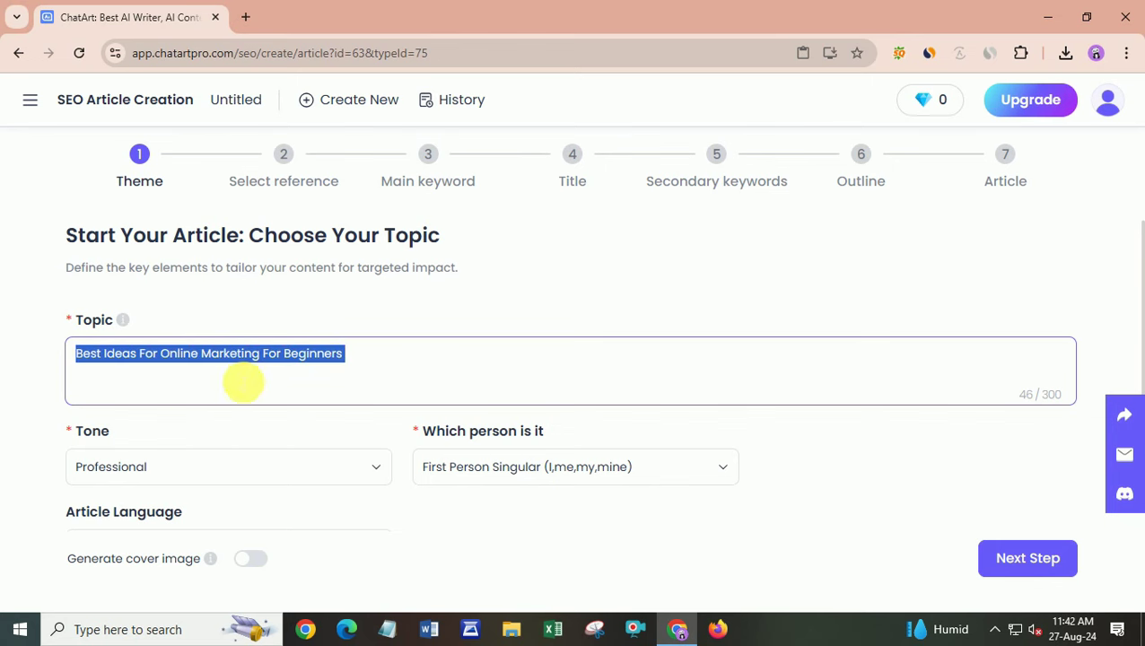
{"action": "left_click", "coordinate": [355, 370]}
Set the article's tone to Friendly and its person to First Person Singular (I,me,my,mine).
{"action": "scroll", "coordinate": [404, 373], "scroll_direction": "down", "scroll_amount": 1}
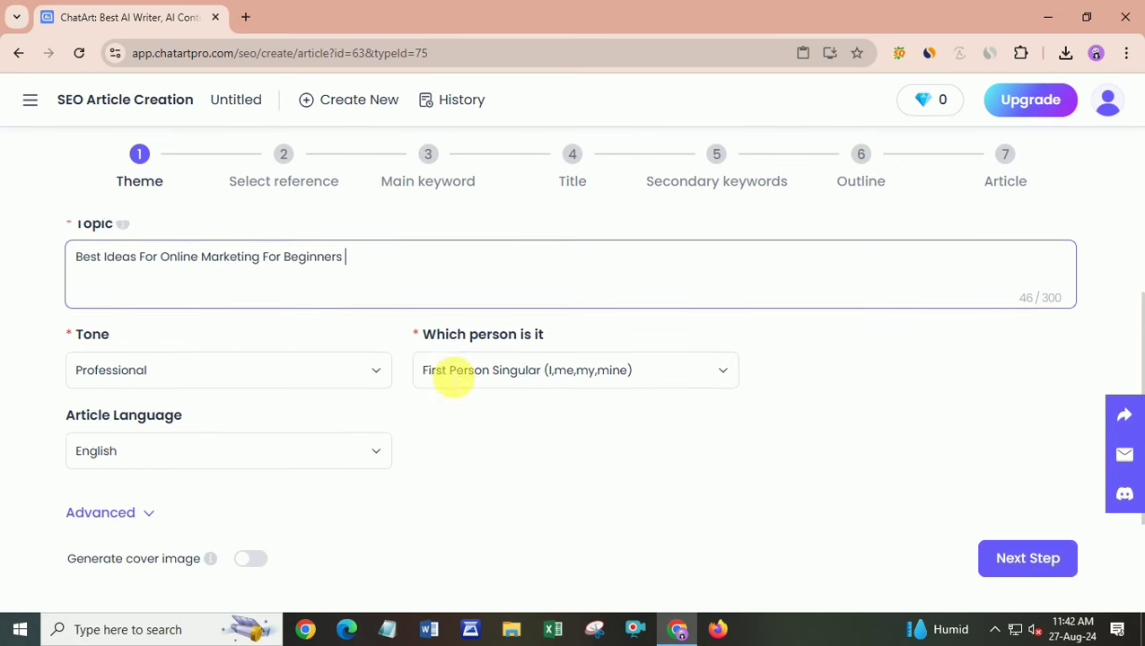
{"action": "left_click", "coordinate": [212, 374]}
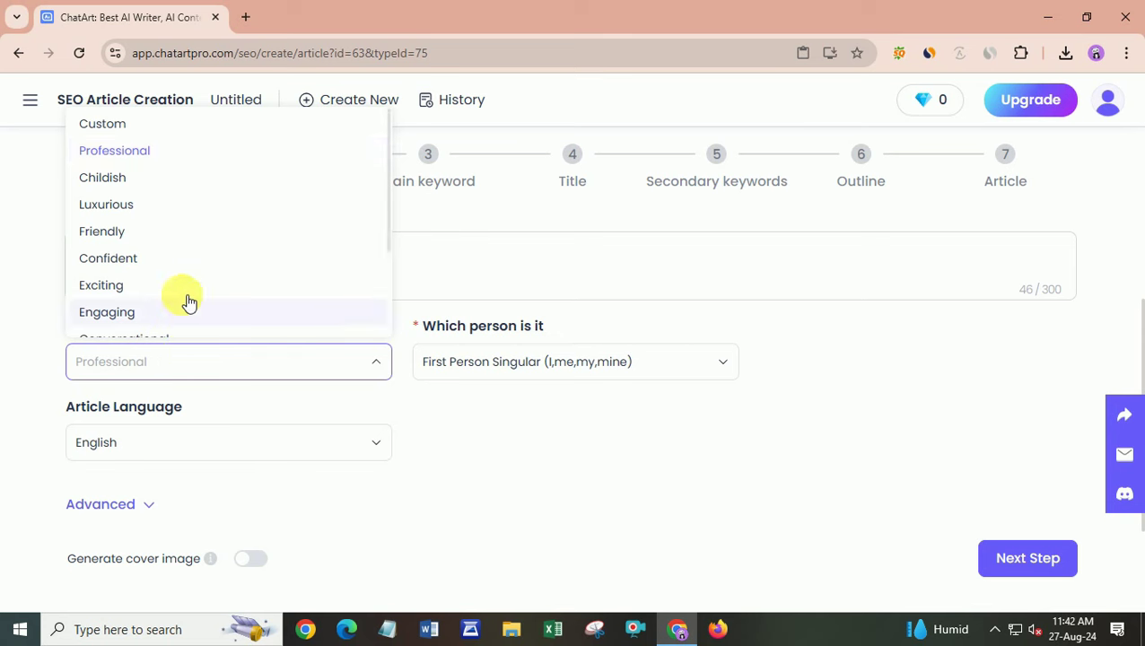
{"action": "scroll", "coordinate": [159, 254], "scroll_direction": "down", "scroll_amount": 2}
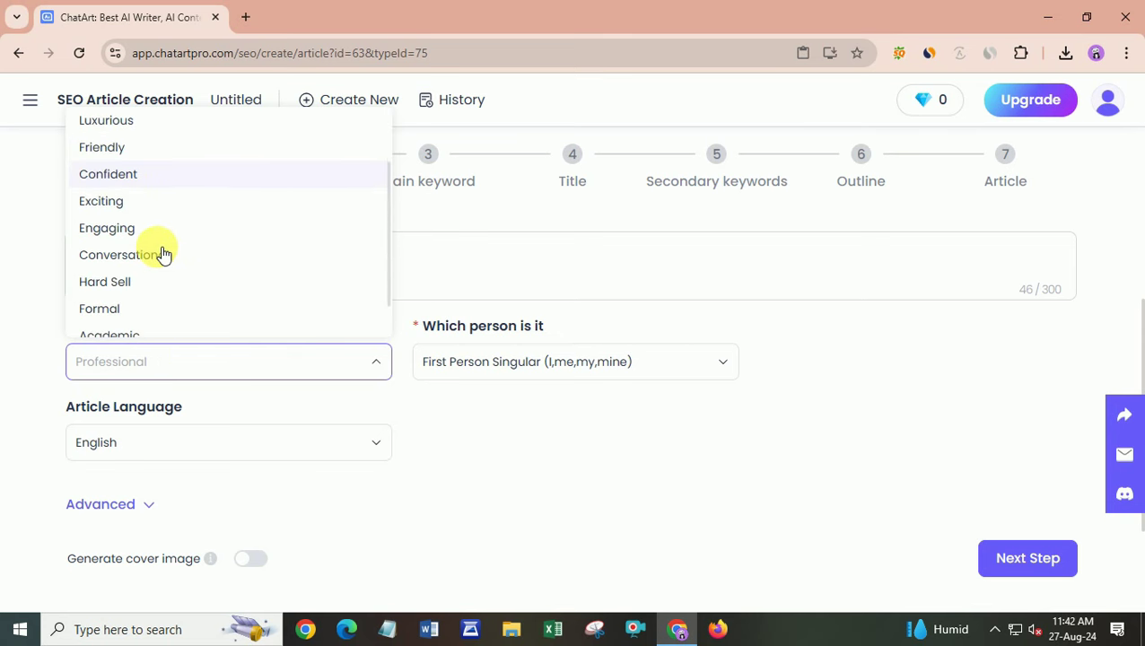
{"action": "scroll", "coordinate": [150, 279], "scroll_direction": "down", "scroll_amount": 1}
{"action": "scroll", "coordinate": [148, 281], "scroll_direction": "up", "scroll_amount": 3}
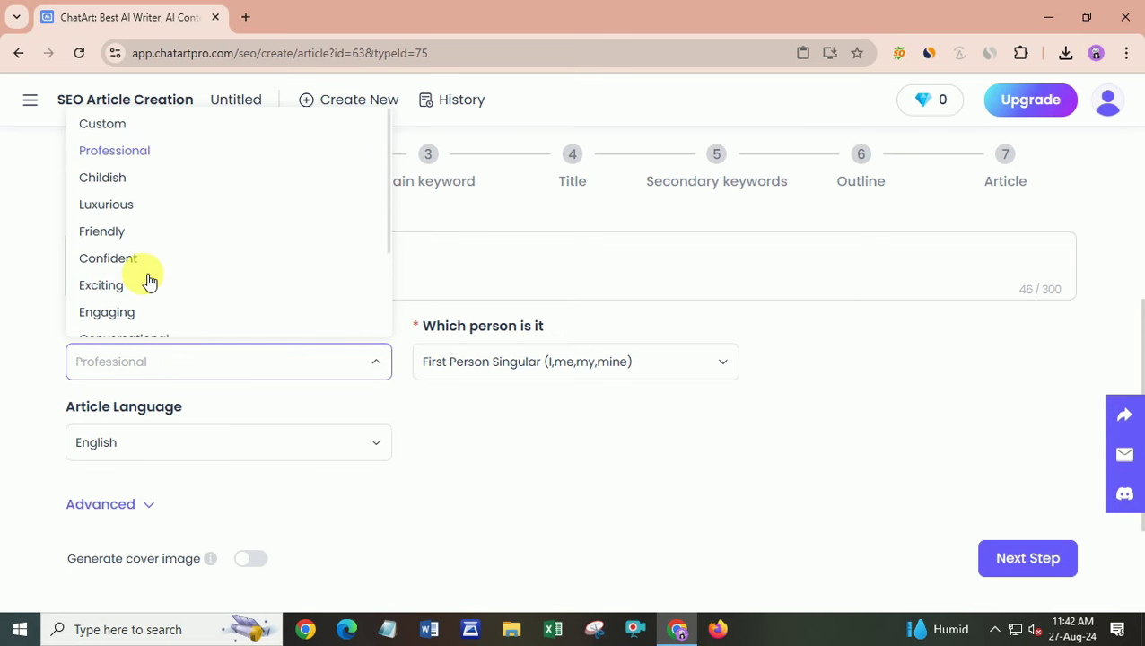
{"action": "left_click", "coordinate": [109, 235]}
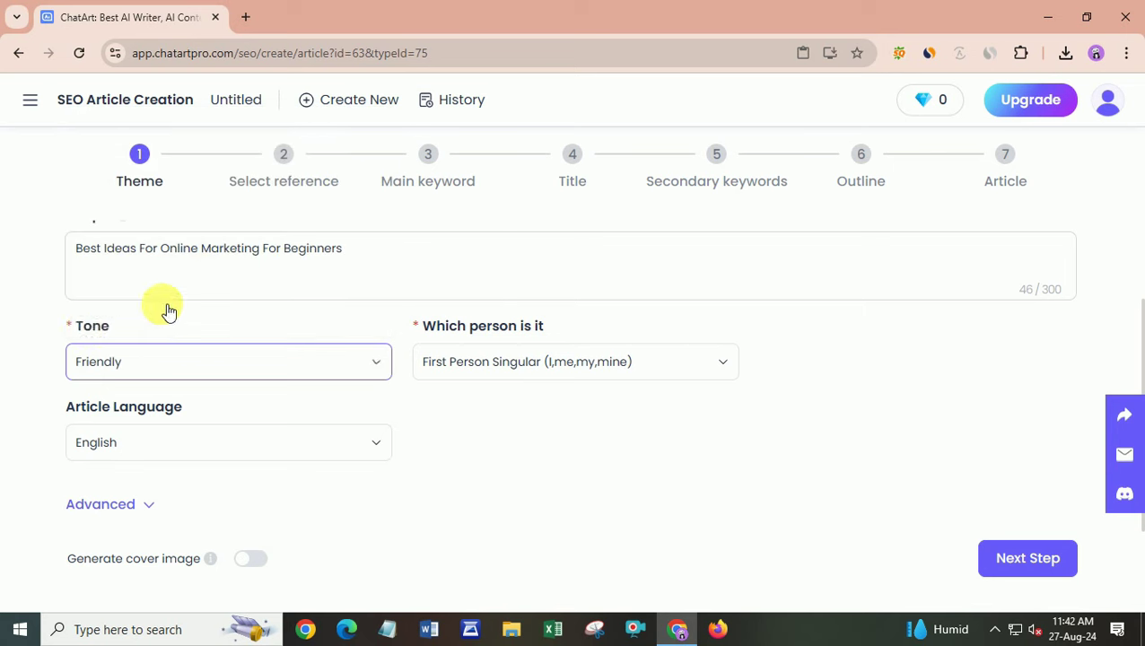
{"action": "left_click", "coordinate": [511, 363]}
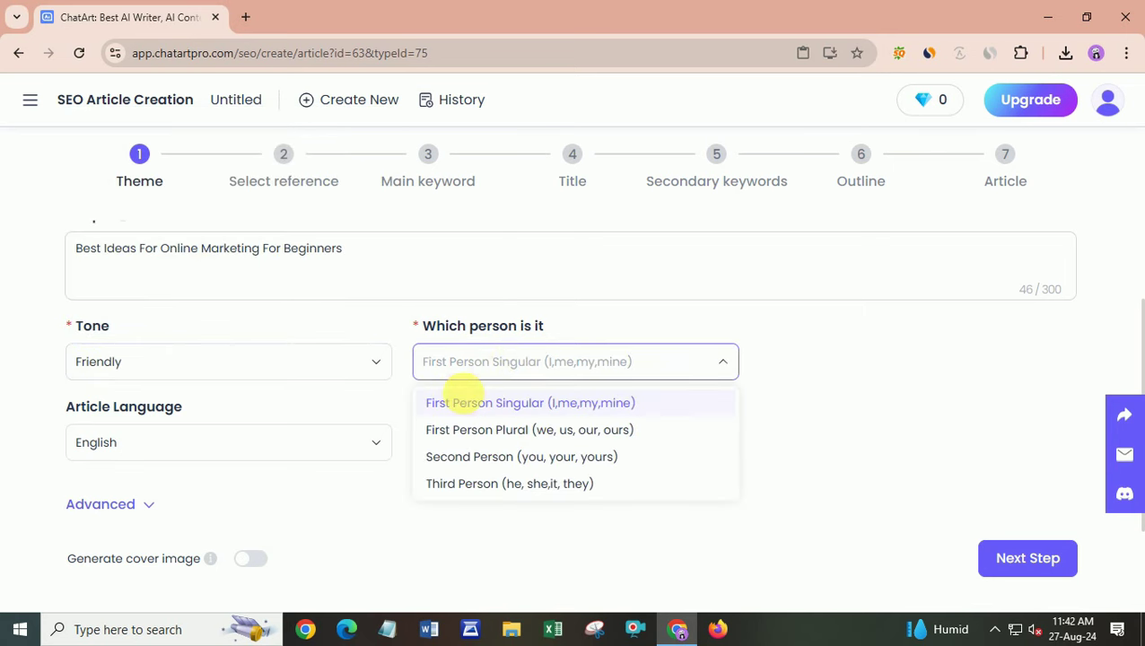
{"action": "left_click", "coordinate": [511, 406]}
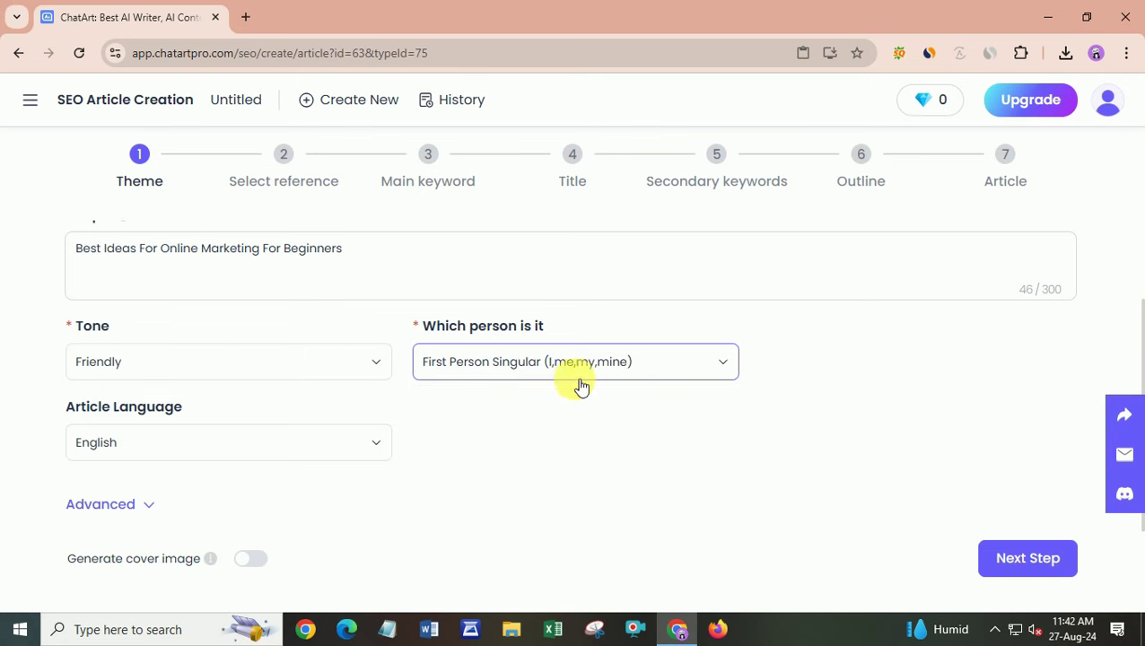
Try Hindi as the article language and switch it back to English.
{"action": "left_click", "coordinate": [180, 442]}
{"action": "scroll", "coordinate": [148, 327], "scroll_direction": "down", "scroll_amount": 3}
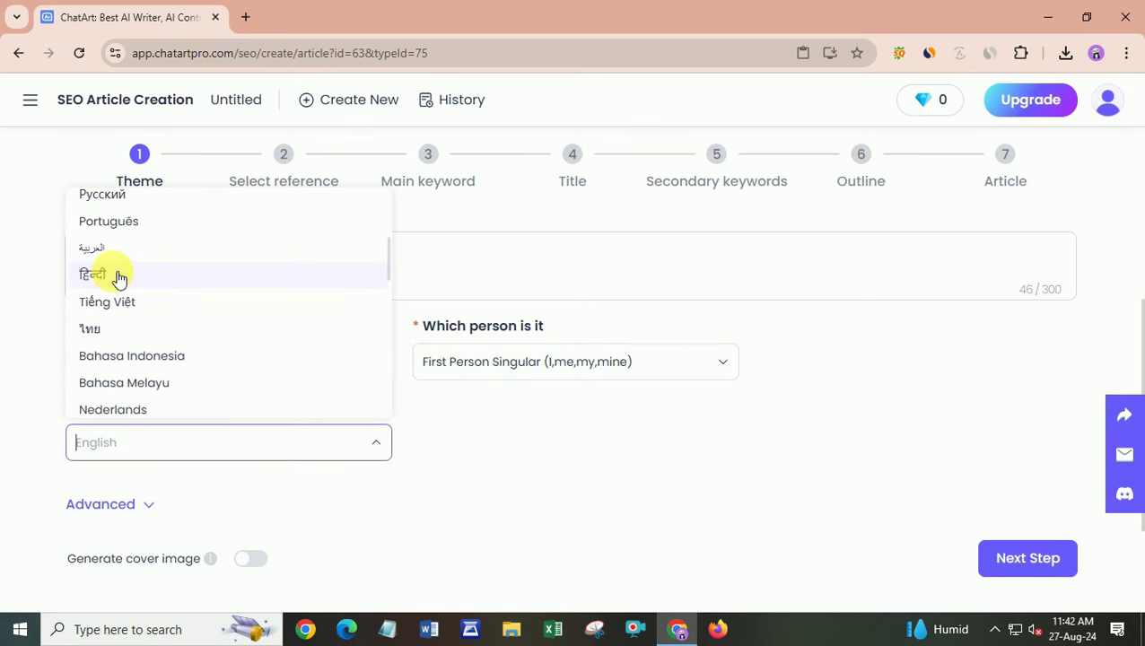
{"action": "left_click", "coordinate": [119, 277]}
{"action": "left_click", "coordinate": [112, 446]}
{"action": "scroll", "coordinate": [144, 296], "scroll_direction": "up", "scroll_amount": 3}
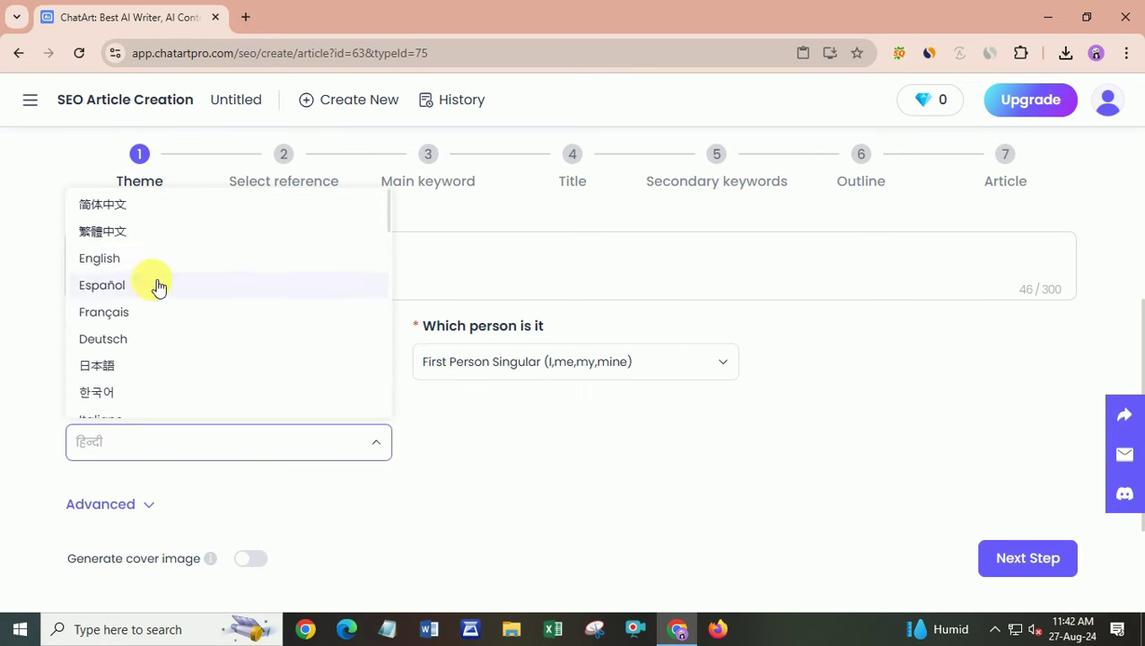
{"action": "left_click", "coordinate": [108, 262]}
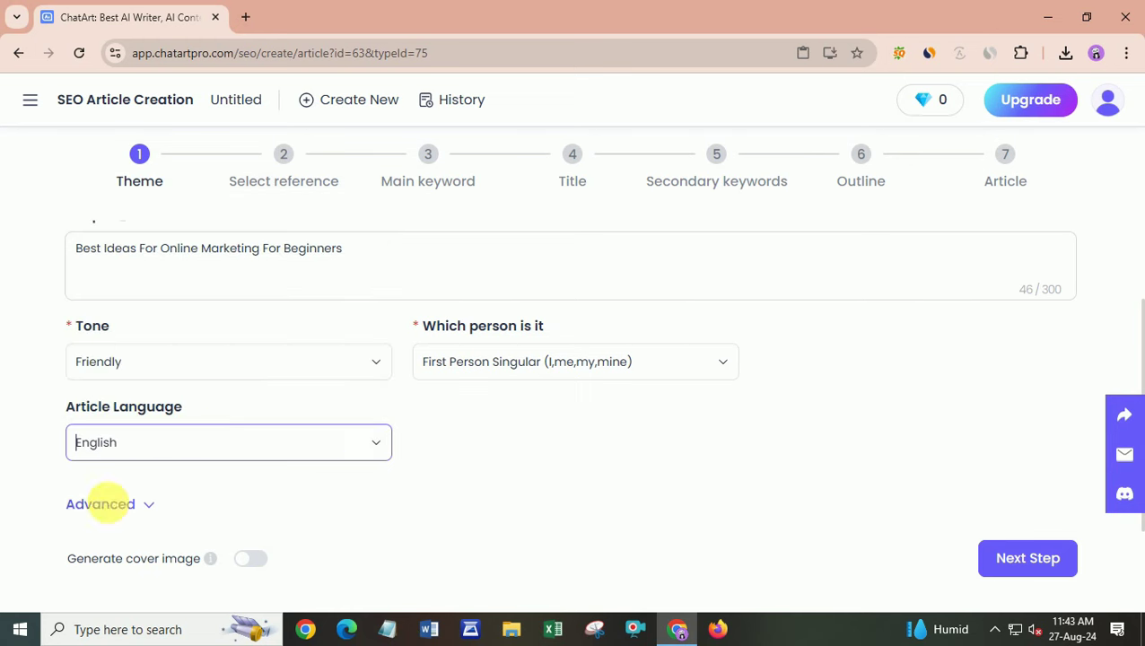
In the advanced options, set the target audience to Small Business Owners and the length to 1-4 headings (500-1000 words).
{"action": "left_click", "coordinate": [131, 511]}
{"action": "scroll", "coordinate": [208, 481], "scroll_direction": "down", "scroll_amount": 3}
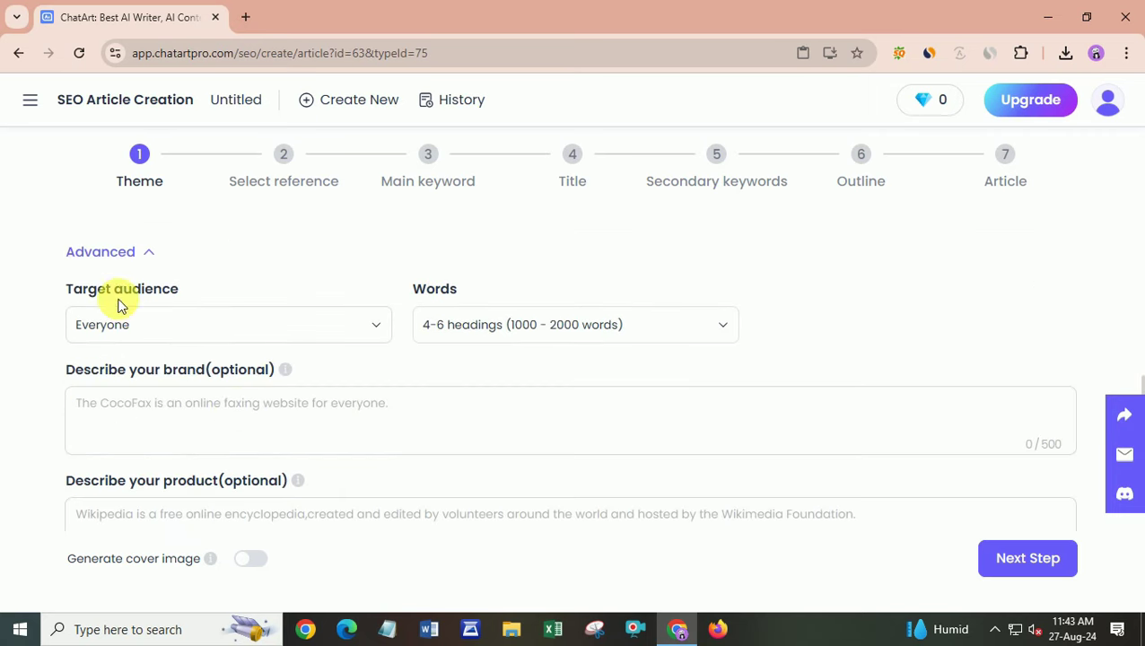
{"action": "left_click", "coordinate": [171, 336]}
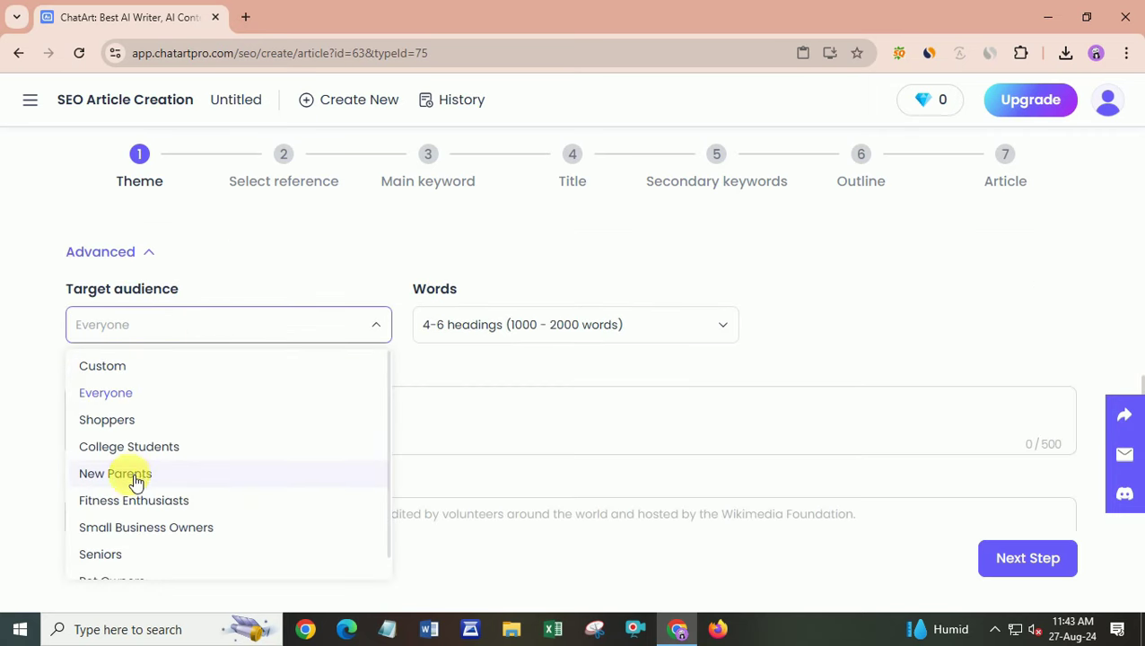
{"action": "scroll", "coordinate": [135, 440], "scroll_direction": "down", "scroll_amount": 1}
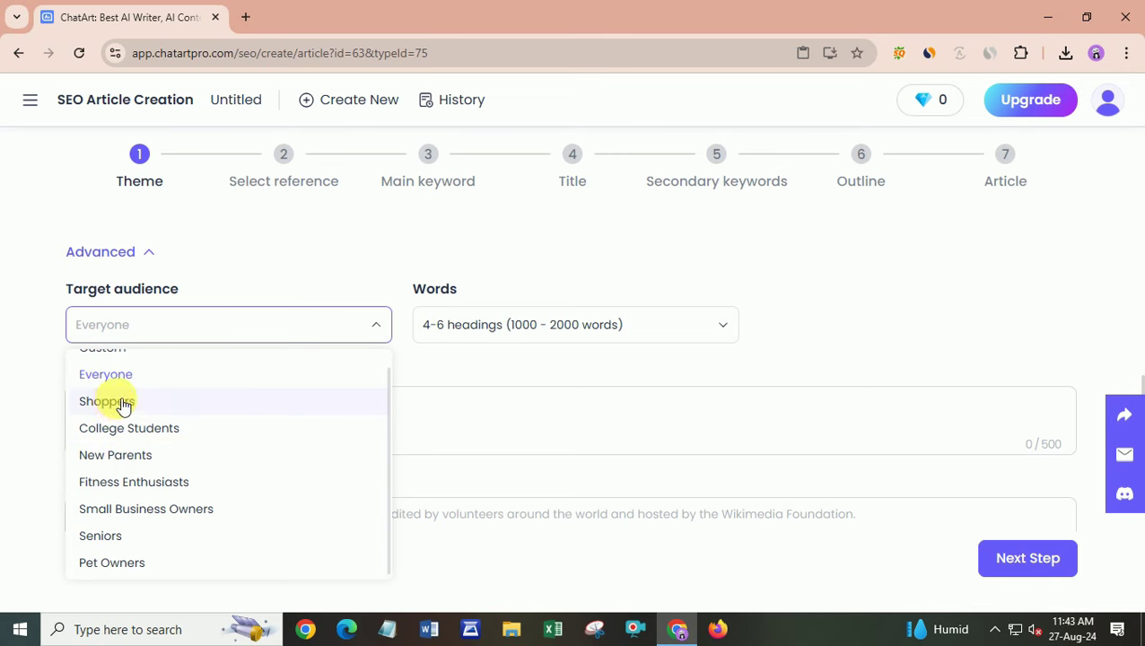
{"action": "left_click", "coordinate": [144, 510]}
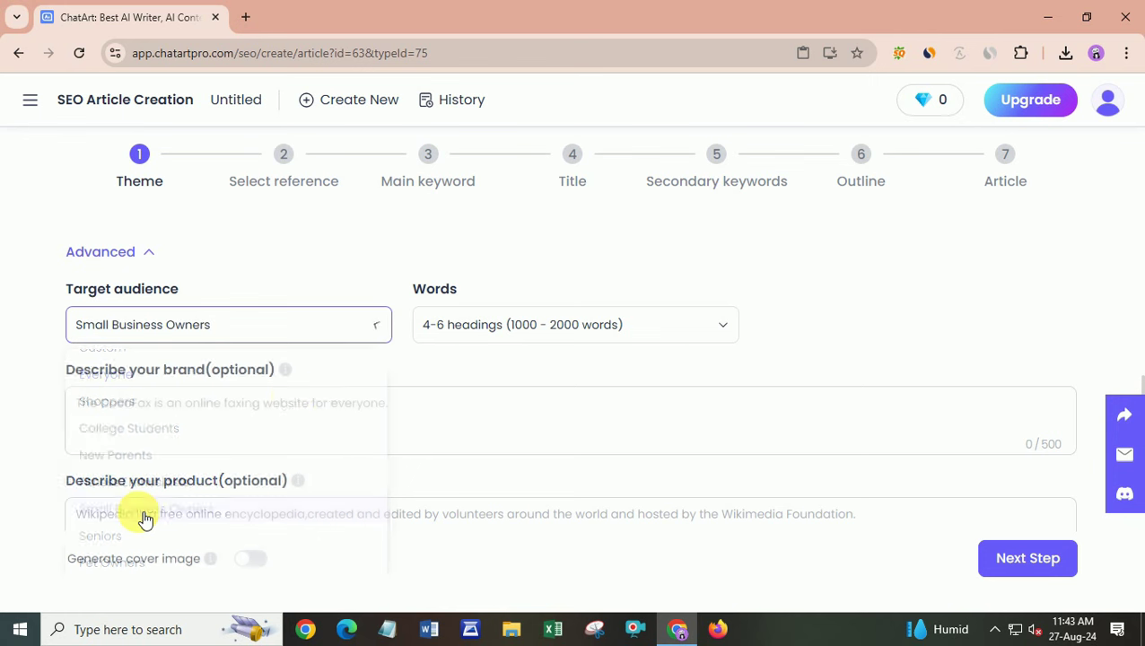
{"action": "left_click", "coordinate": [558, 335]}
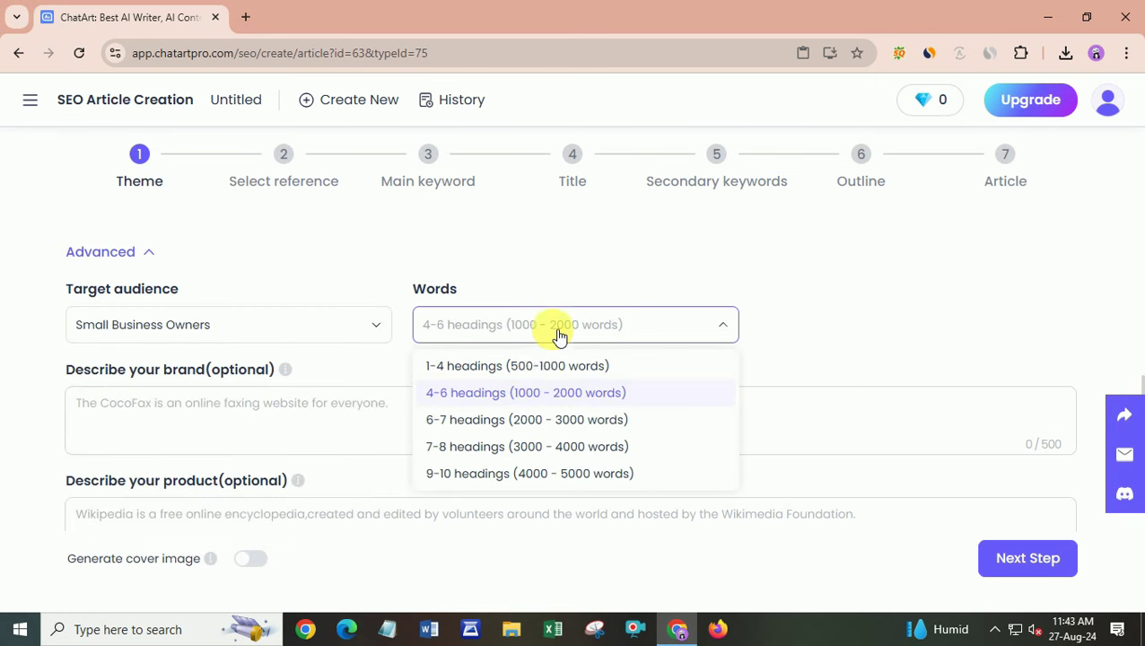
{"action": "left_click", "coordinate": [496, 376]}
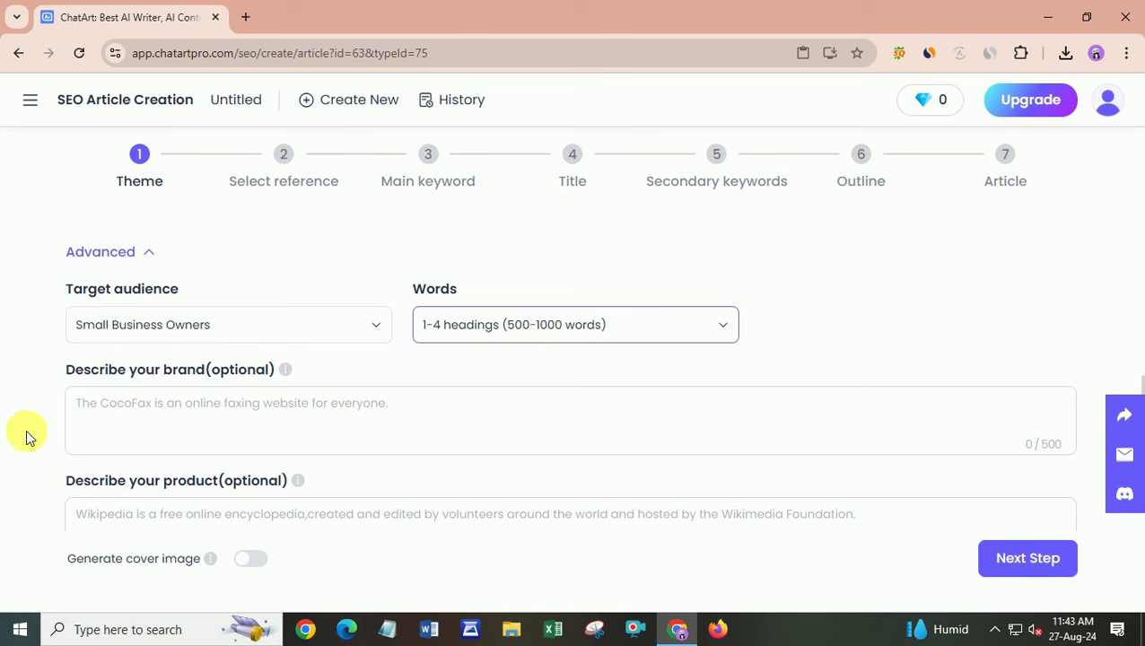
Leave the brand and product descriptions empty, turn on cover image generation, and continue to the reference selection.
{"action": "left_click", "coordinate": [161, 420]}
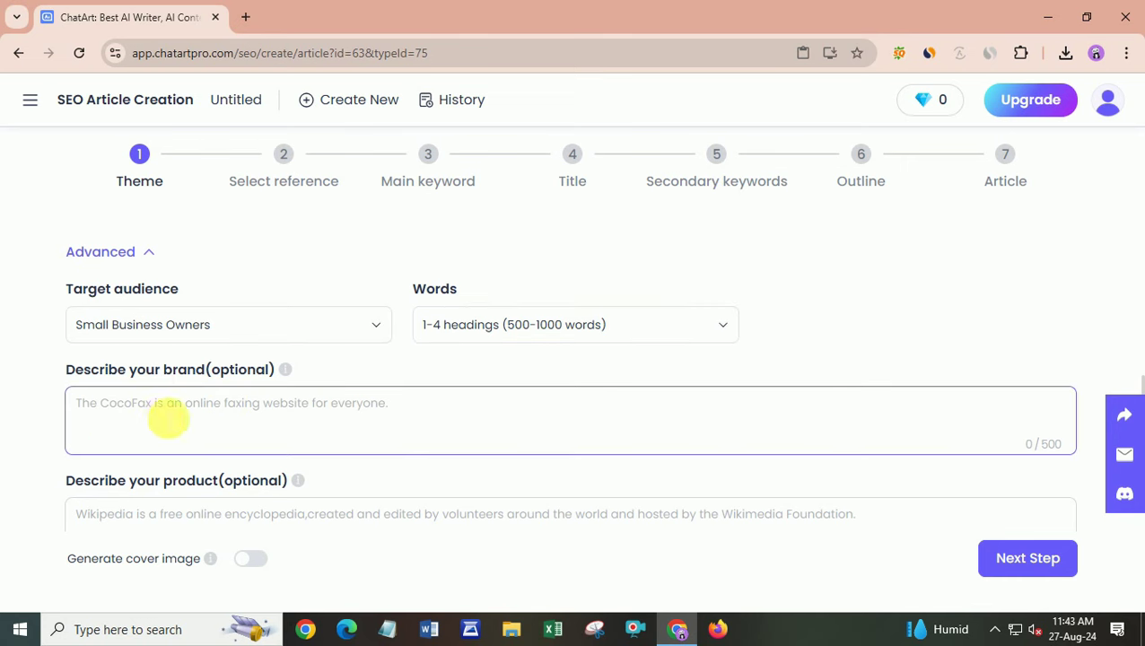
{"action": "scroll", "coordinate": [203, 437], "scroll_direction": "down", "scroll_amount": 1}
{"action": "left_click", "coordinate": [206, 476]}
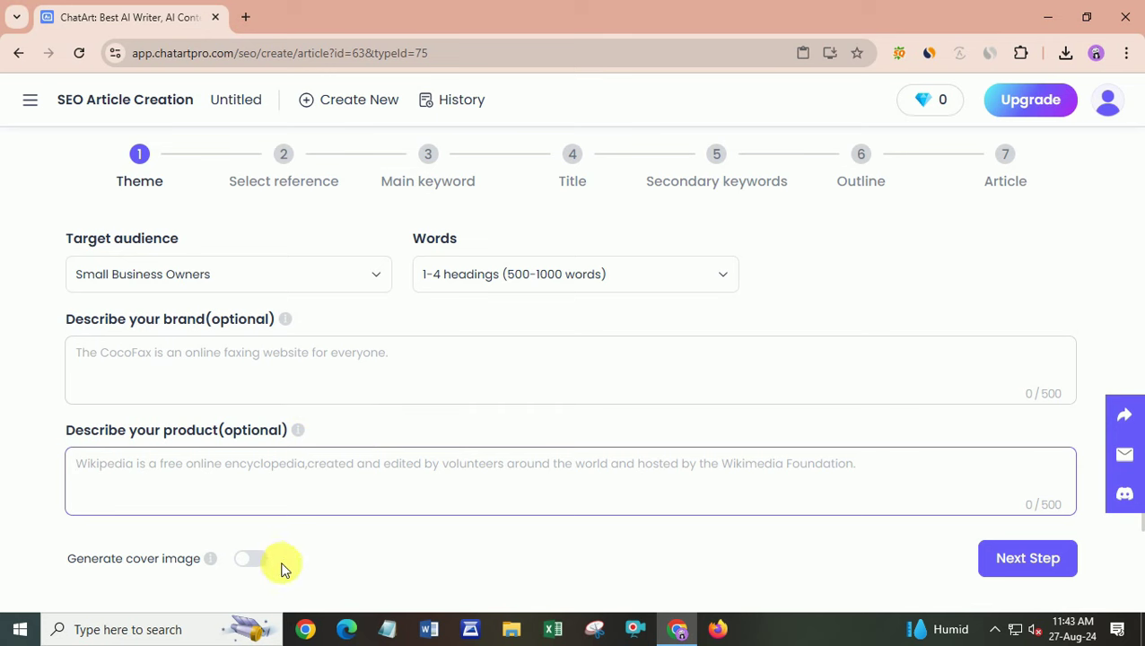
{"action": "left_click", "coordinate": [254, 560]}
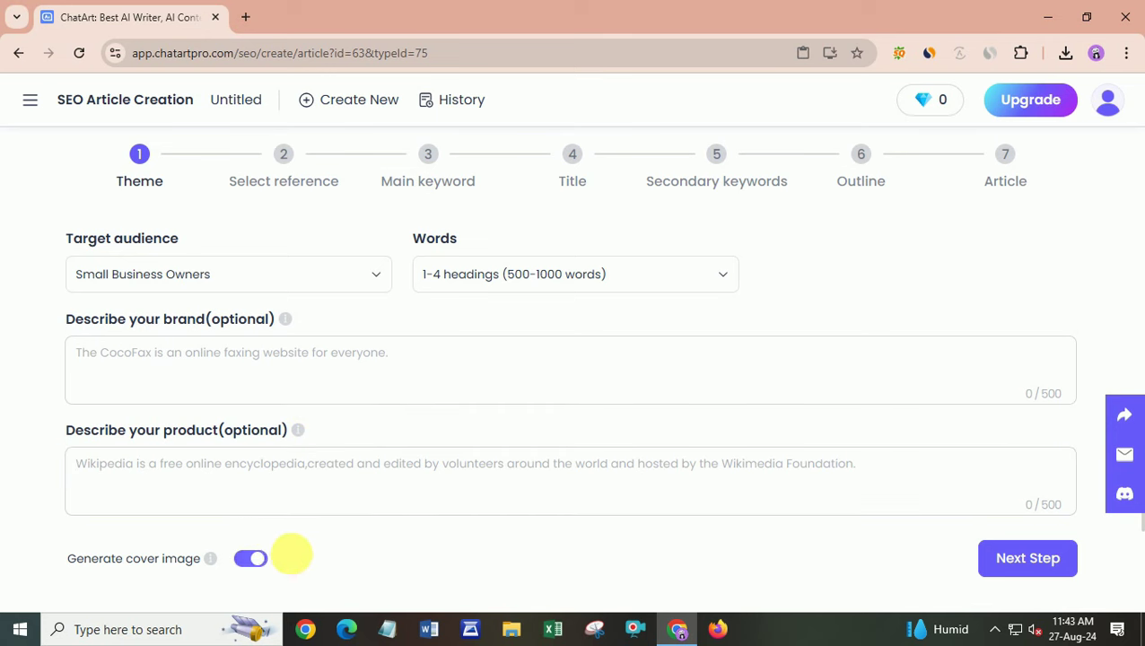
{"action": "left_click", "coordinate": [1045, 560]}
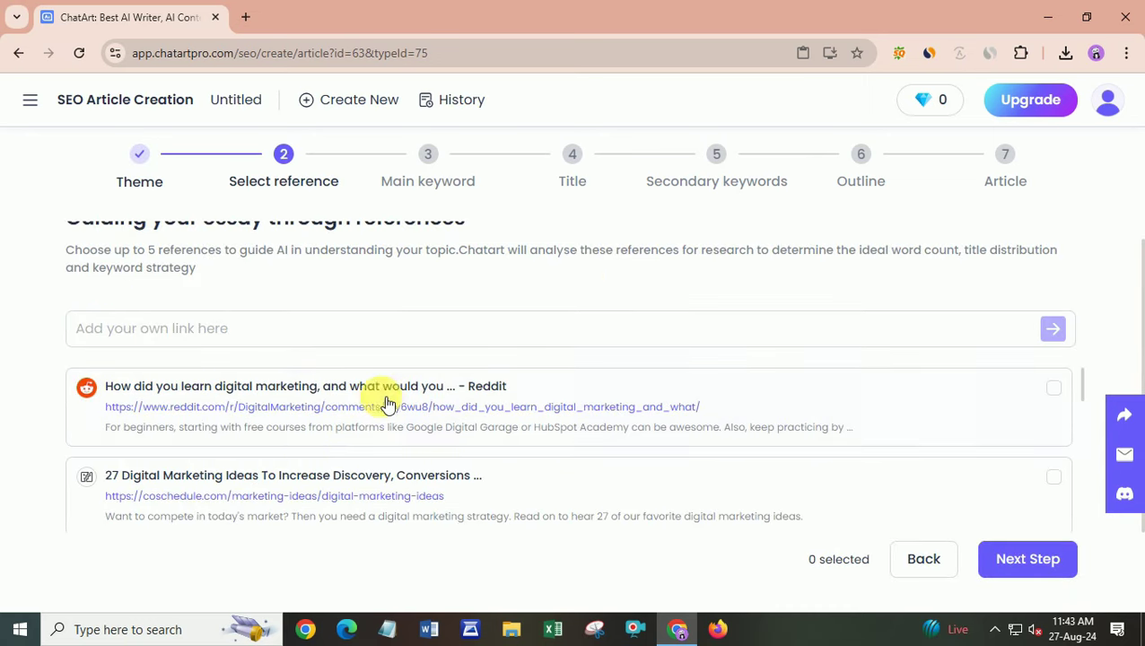
Select "27 Digital Marketing Ideas To Increase Discovery, Conversions ..." as the only reference and continue to the main keyword stage.
{"action": "scroll", "coordinate": [322, 478], "scroll_direction": "up", "scroll_amount": 1}
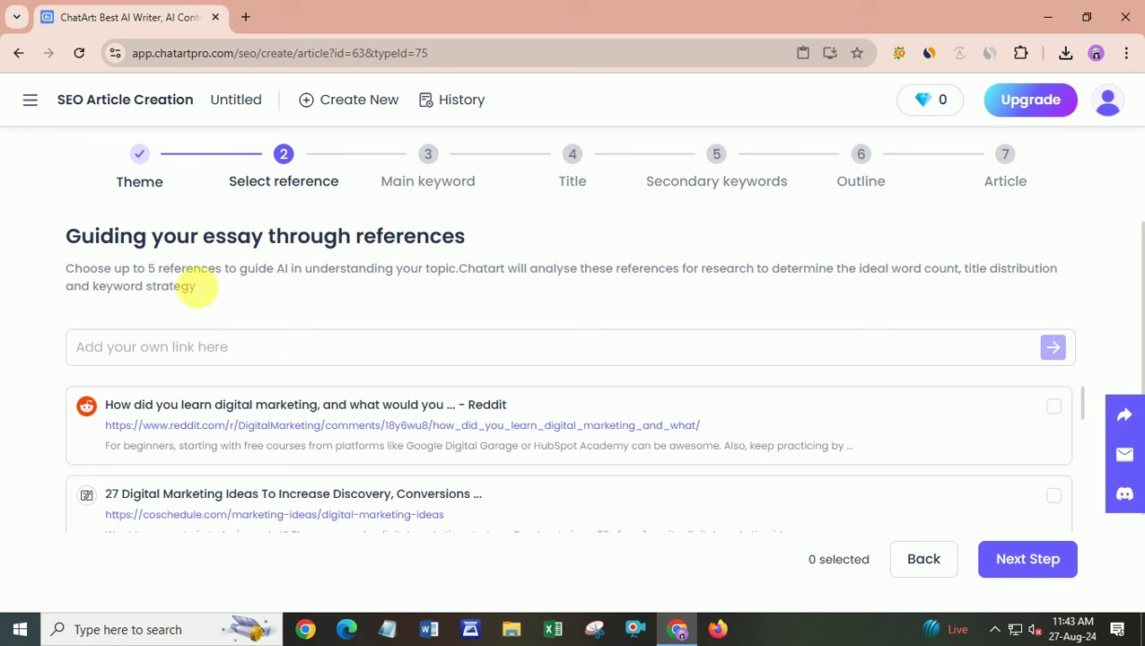
{"action": "scroll", "coordinate": [258, 518], "scroll_direction": "down", "scroll_amount": 5}
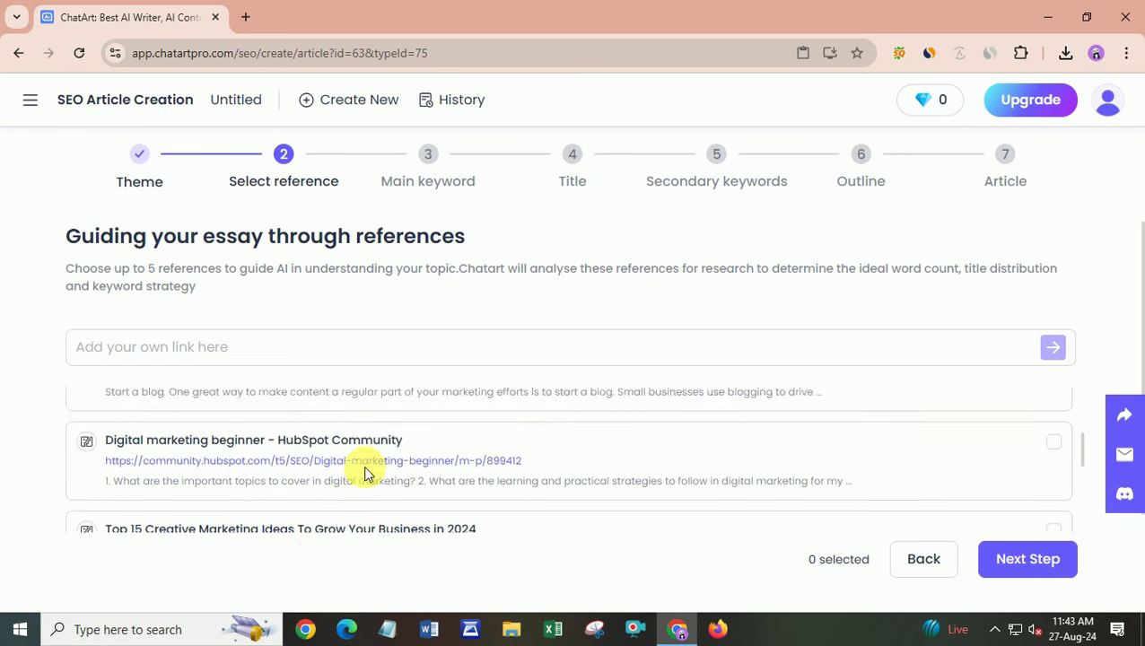
{"action": "scroll", "coordinate": [534, 347], "scroll_direction": "down", "scroll_amount": 1}
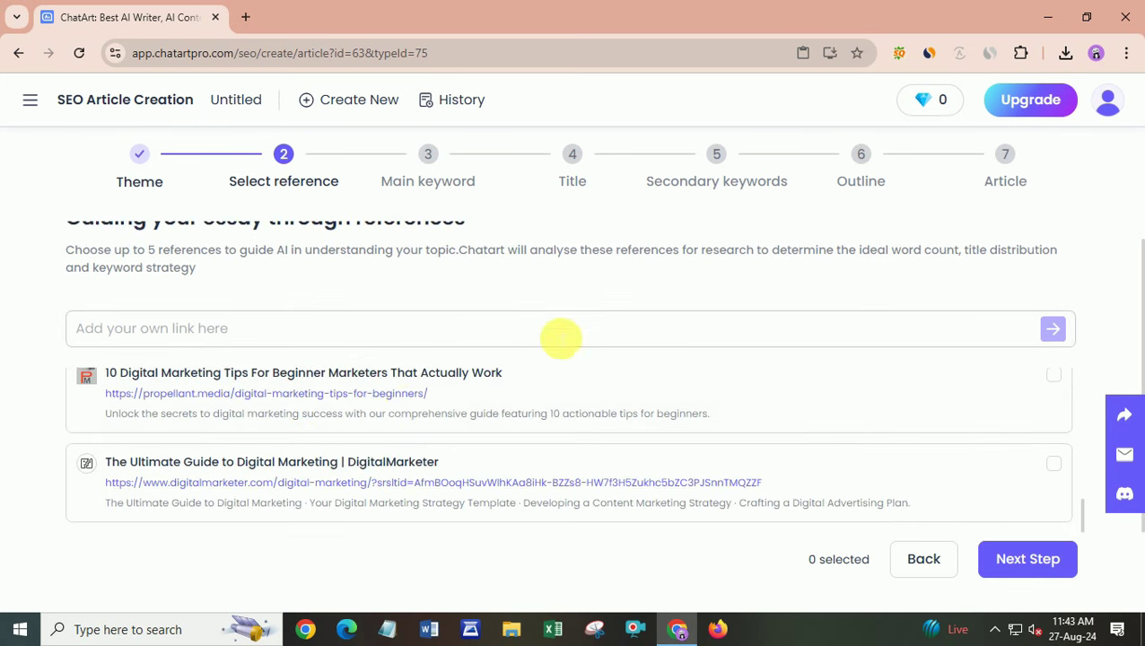
{"action": "scroll", "coordinate": [327, 447], "scroll_direction": "up", "scroll_amount": 5}
{"action": "scroll", "coordinate": [519, 447], "scroll_direction": "up", "scroll_amount": 1}
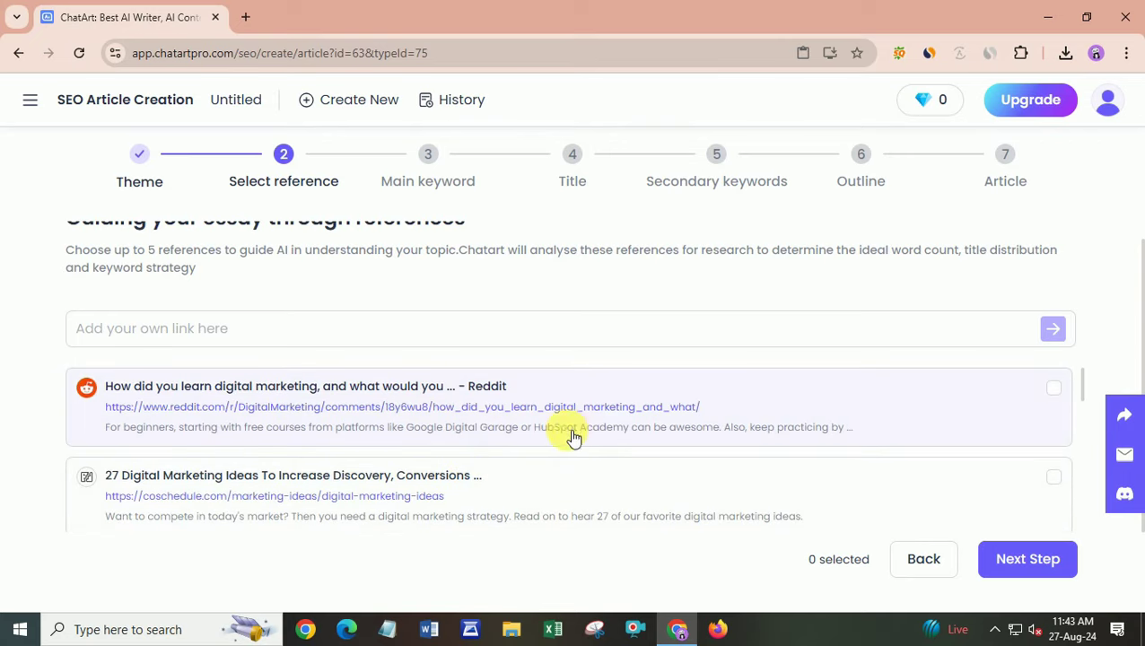
{"action": "left_click", "coordinate": [570, 487]}
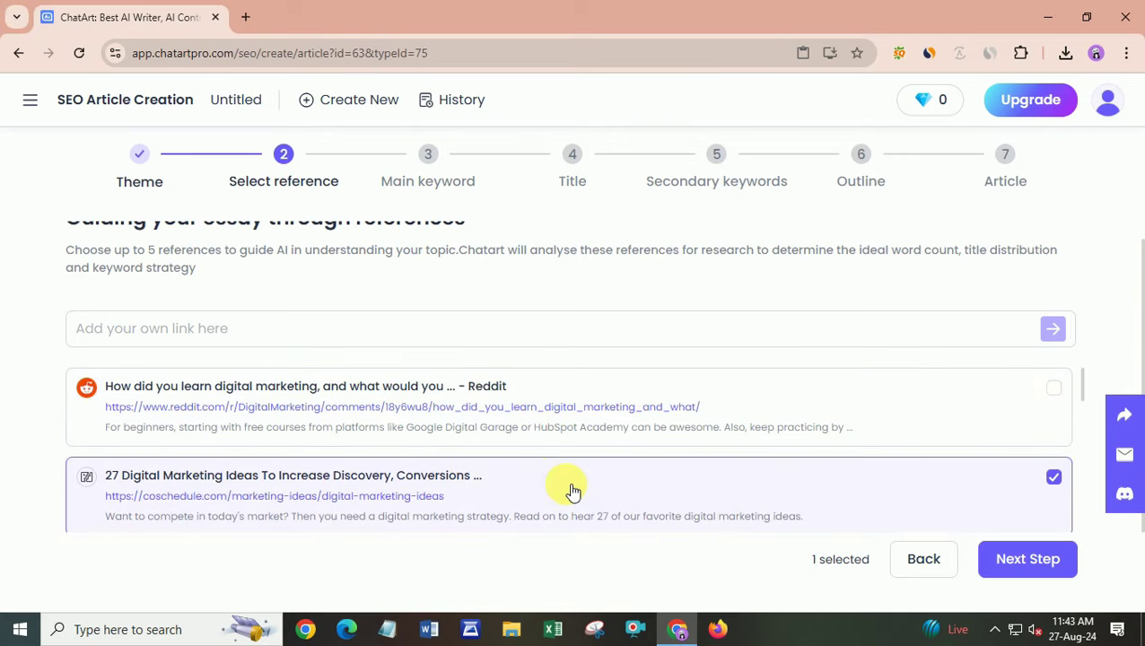
{"action": "left_click", "coordinate": [218, 328]}
{"action": "scroll", "coordinate": [372, 464], "scroll_direction": "down", "scroll_amount": 5}
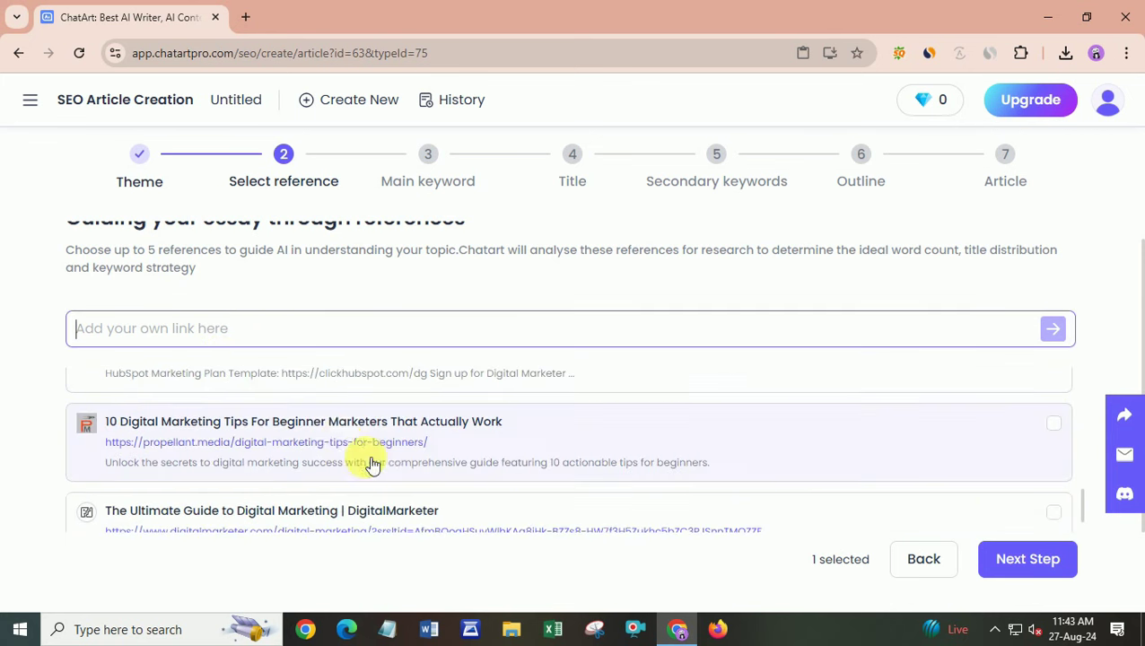
{"action": "scroll", "coordinate": [558, 491], "scroll_direction": "down", "scroll_amount": 1}
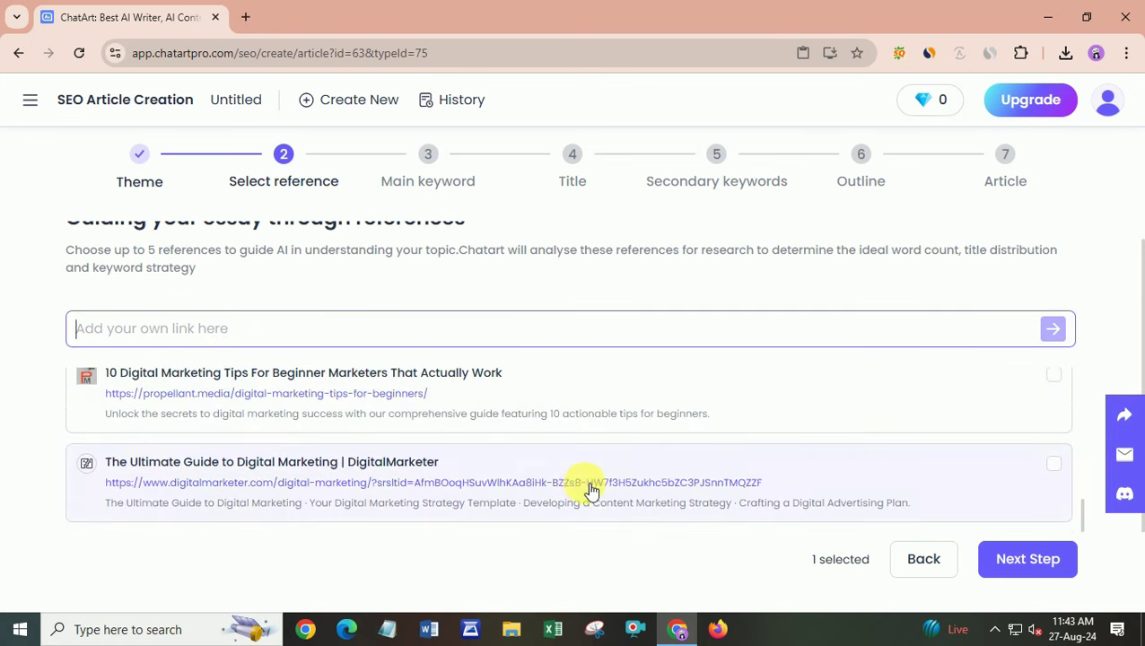
{"action": "left_click", "coordinate": [1021, 564]}
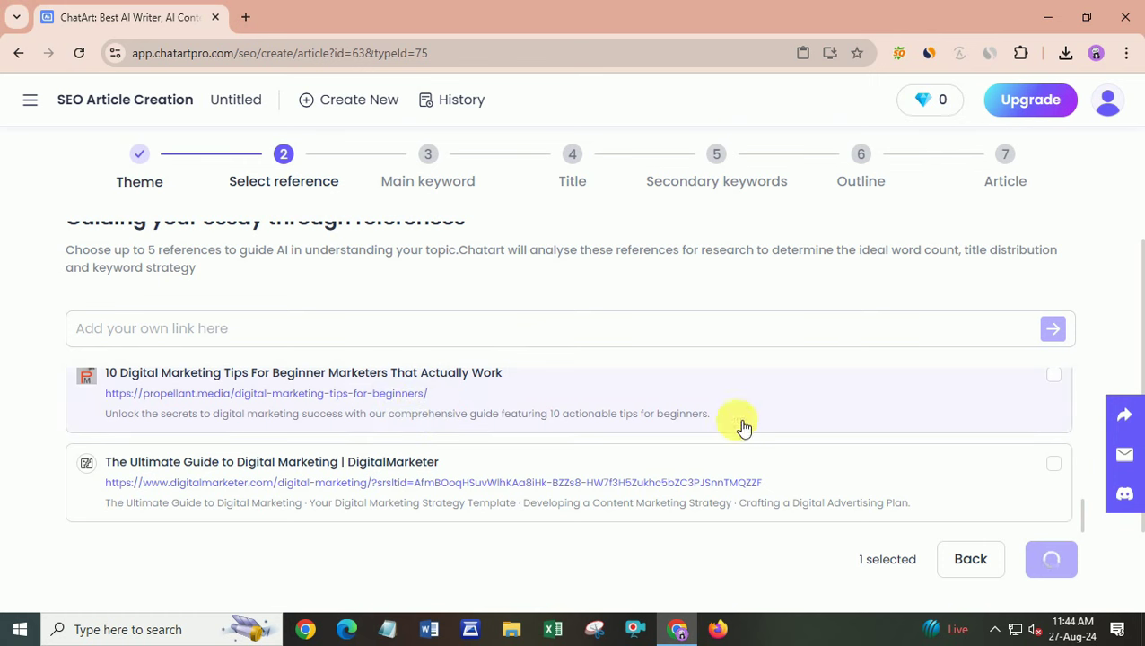
{"action": "scroll", "coordinate": [729, 462], "scroll_direction": "up", "scroll_amount": 5}
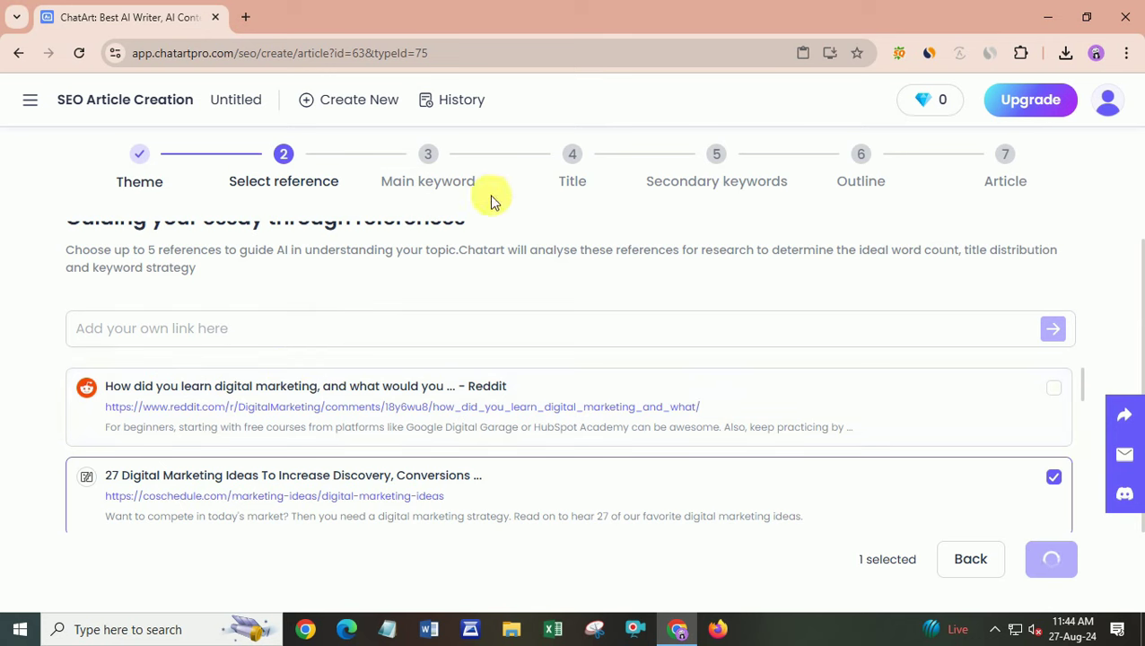
{"action": "triple_click", "coordinate": [422, 188]}
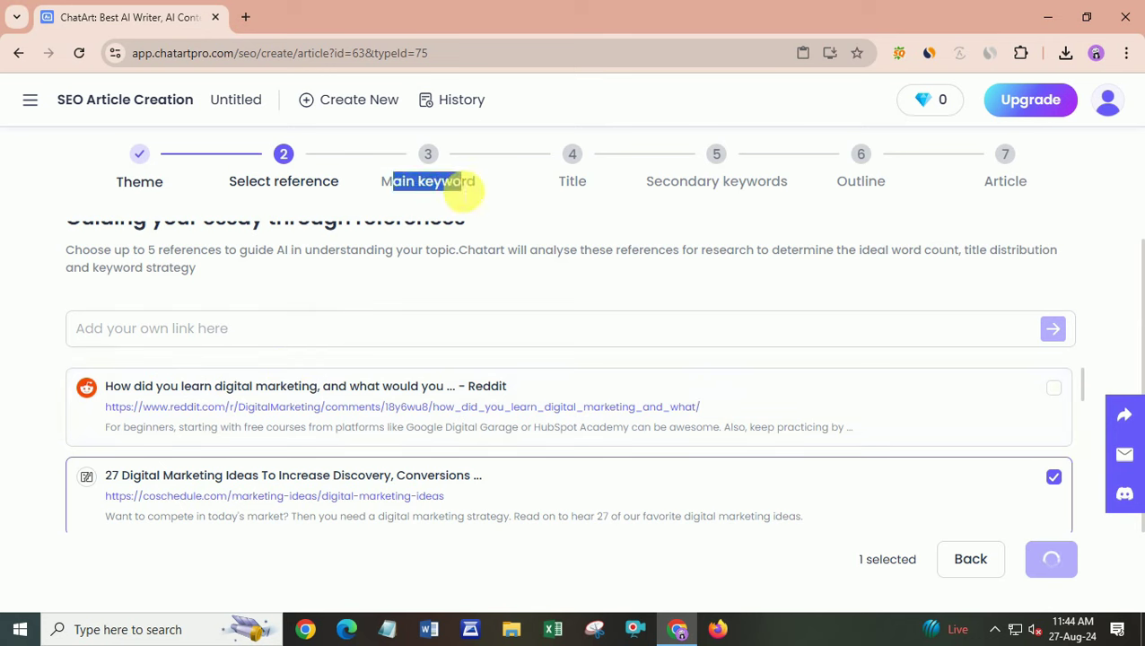
{"action": "left_click", "coordinate": [498, 197]}
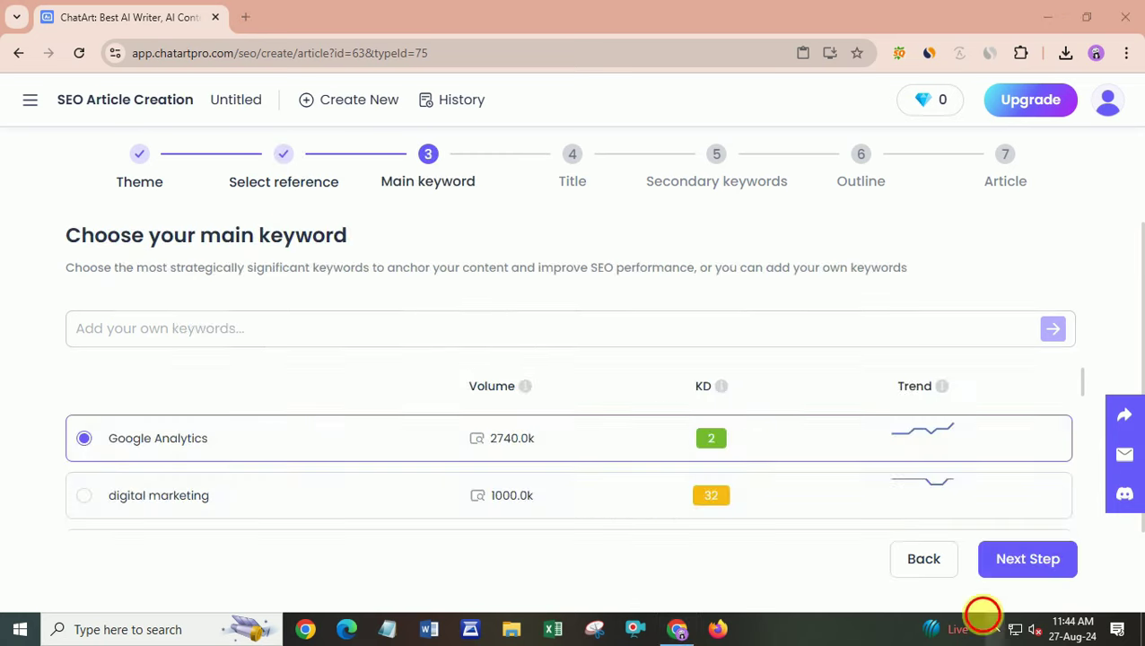
{"action": "left_click_drag", "start_coordinate": [143, 240], "coordinate": [473, 269]}
{"action": "left_click", "coordinate": [498, 274]}
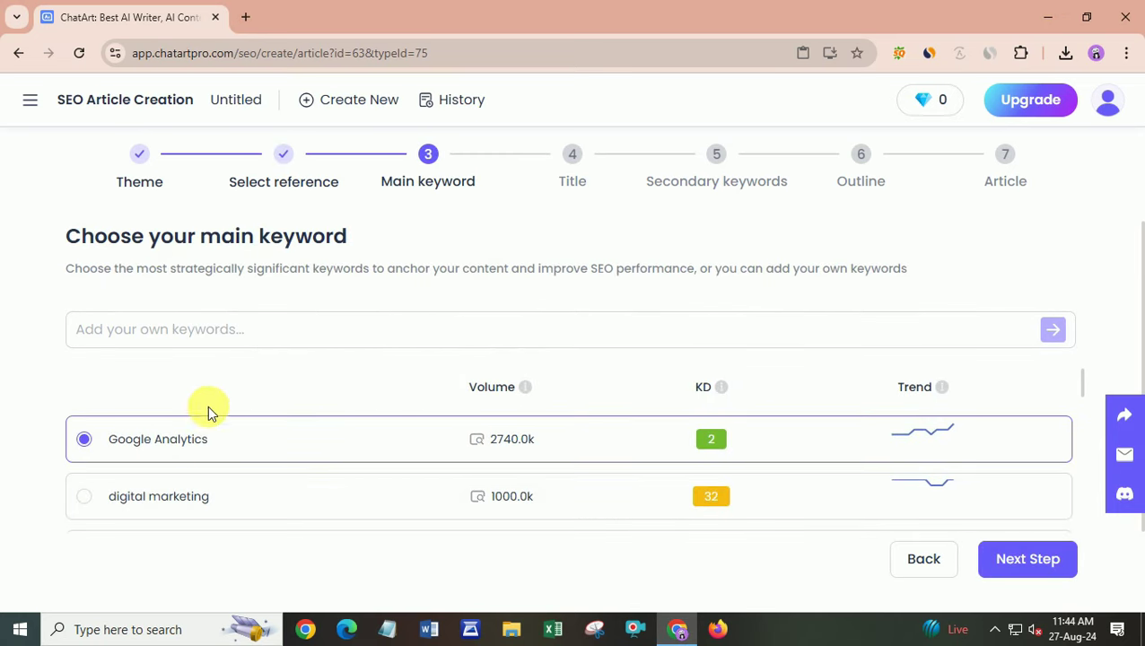
Choose "online marketing" as the main keyword and continue to the title suggestions.
{"action": "scroll", "coordinate": [184, 446], "scroll_direction": "down", "scroll_amount": 1}
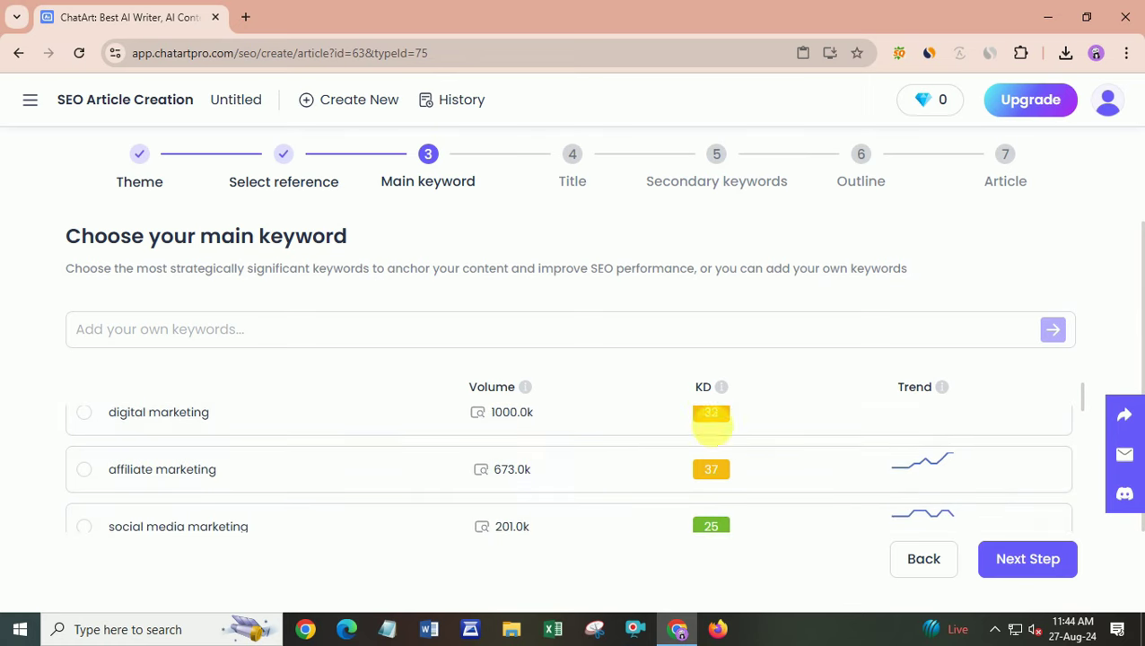
{"action": "scroll", "coordinate": [710, 429], "scroll_direction": "down", "scroll_amount": 2}
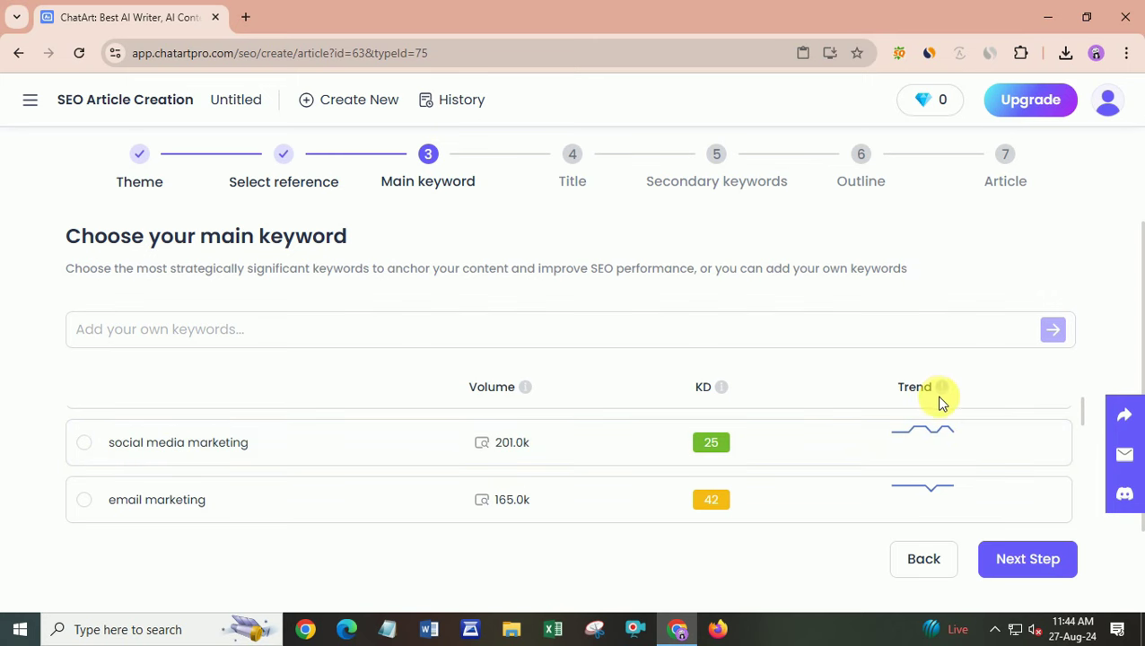
{"action": "scroll", "coordinate": [813, 447], "scroll_direction": "down", "scroll_amount": 2}
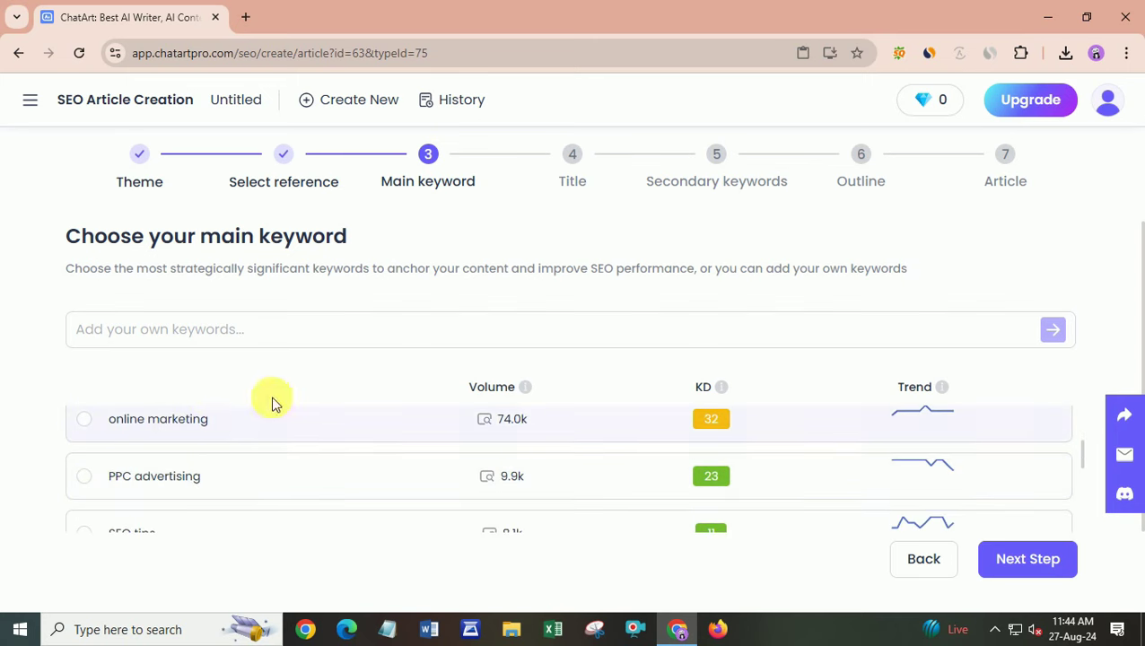
{"action": "left_click", "coordinate": [177, 426]}
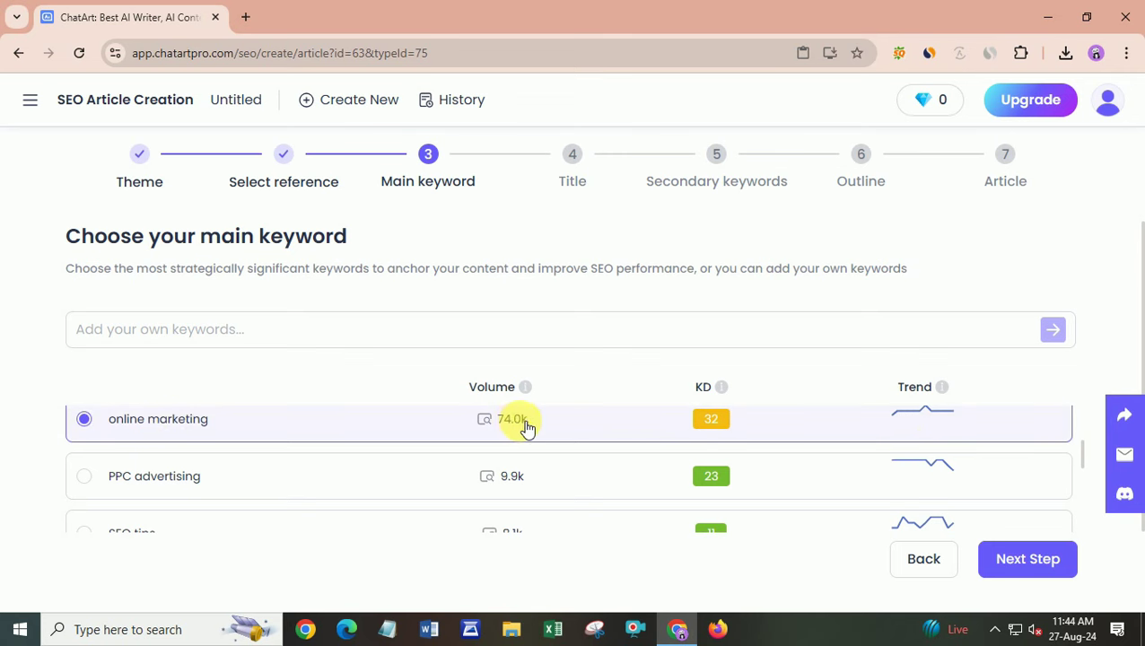
{"action": "left_click", "coordinate": [1024, 568]}
Choose the title "Beginner's Blueprint: Effective Online Marketing Ideas to Elevate Your Brand" and continue to the secondary keywords.
{"action": "scroll", "coordinate": [431, 434], "scroll_direction": "down", "scroll_amount": 5}
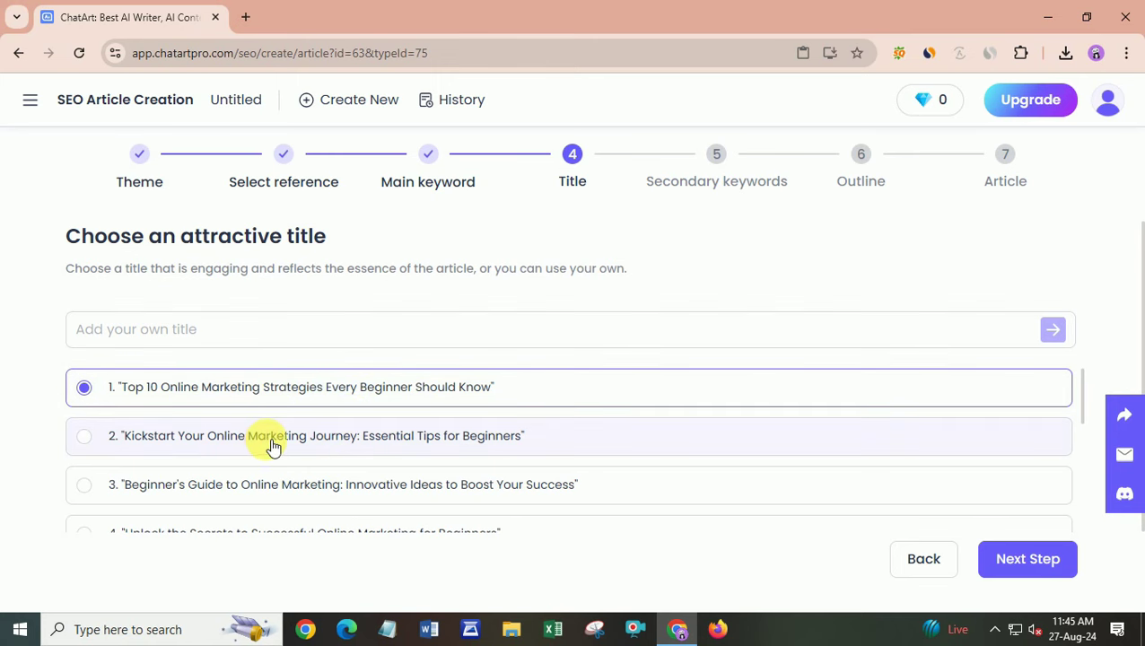
{"action": "scroll", "coordinate": [437, 462], "scroll_direction": "down", "scroll_amount": 5}
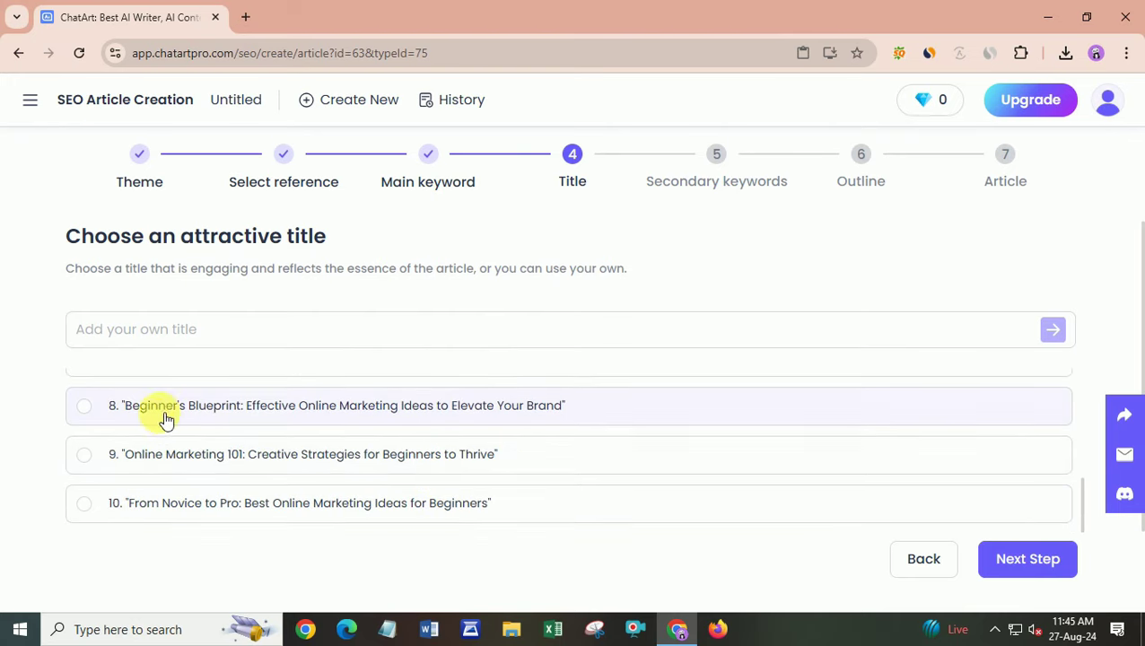
{"action": "left_click", "coordinate": [502, 414]}
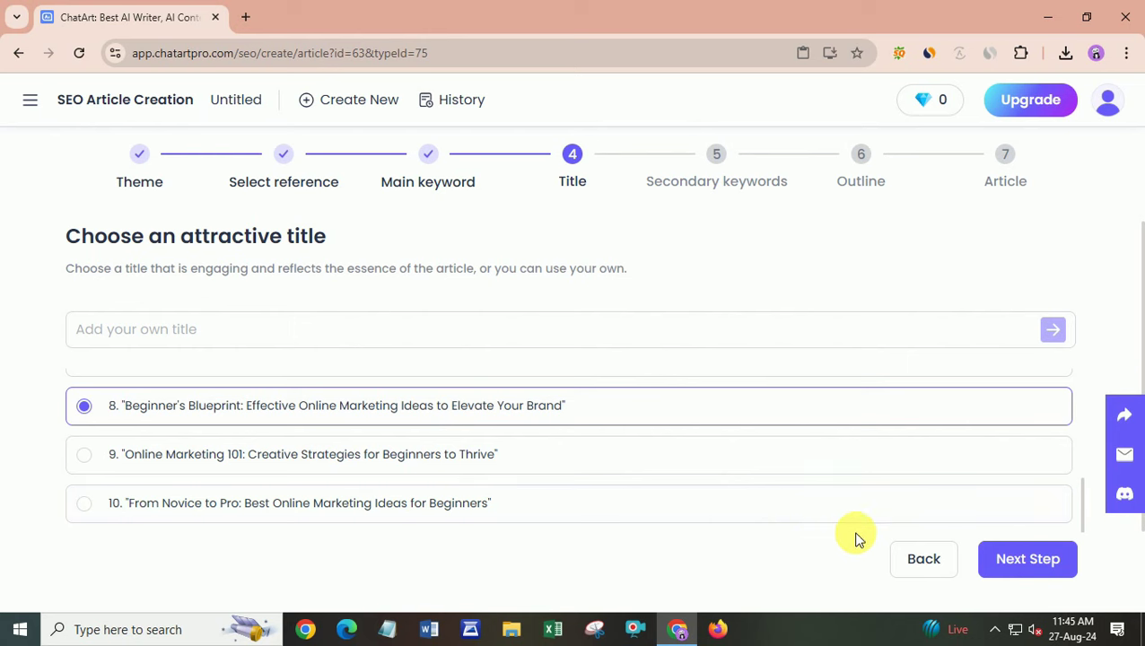
{"action": "left_click", "coordinate": [1039, 565]}
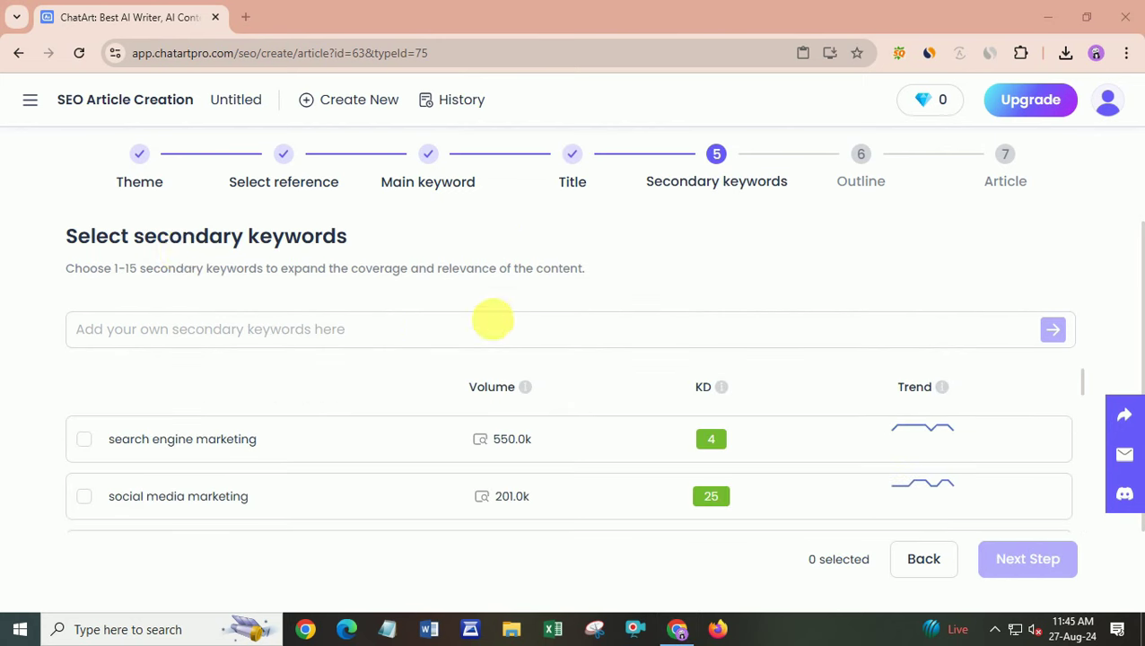
{"action": "left_click_drag", "start_coordinate": [93, 233], "coordinate": [350, 241]}
{"action": "left_click", "coordinate": [286, 266]}
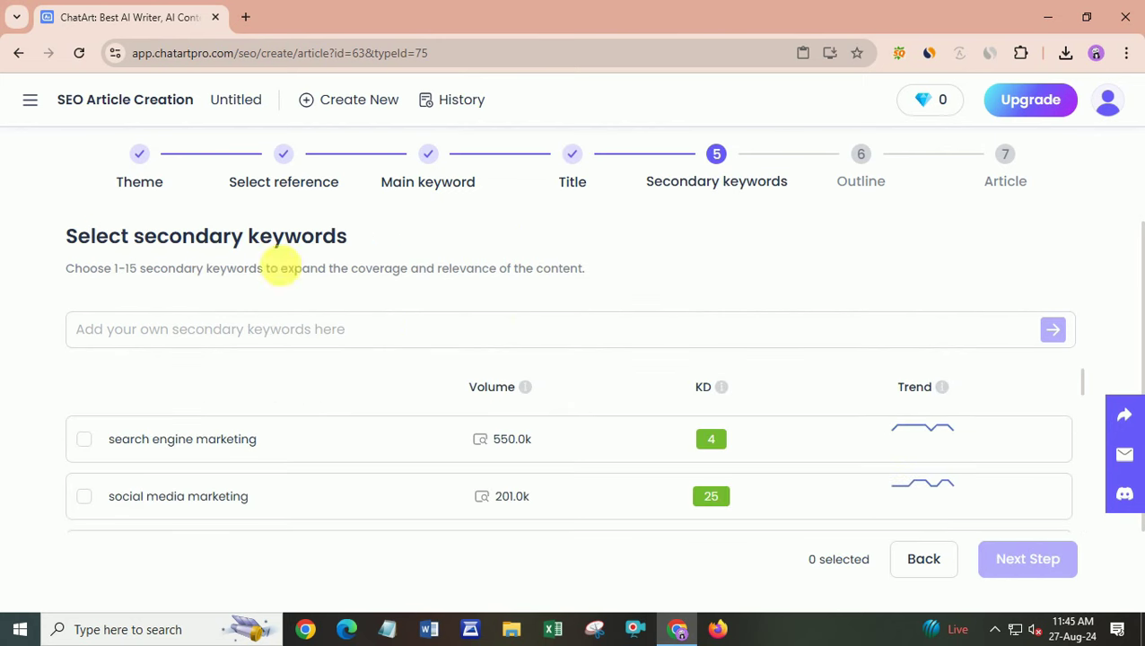
{"action": "left_click_drag", "start_coordinate": [112, 269], "coordinate": [161, 268]}
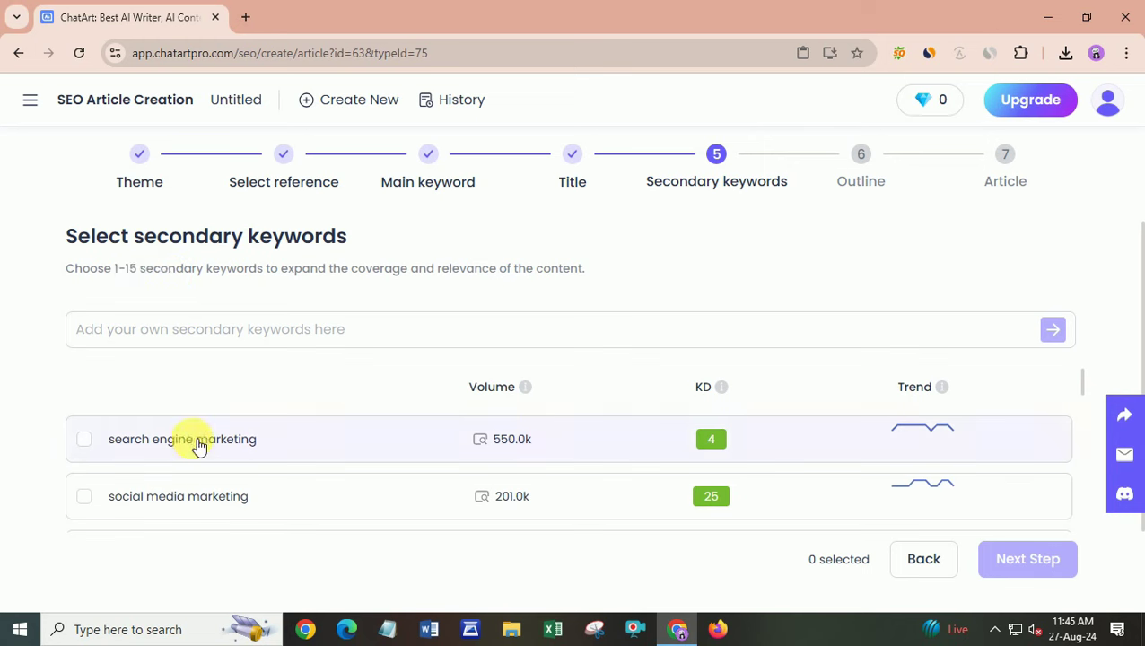
Select five secondary keywords, including search engine marketing, social media marketing and conversion rate optimization, and continue to the outline.
{"action": "left_click", "coordinate": [100, 439]}
{"action": "scroll", "coordinate": [398, 455], "scroll_direction": "down", "scroll_amount": 3}
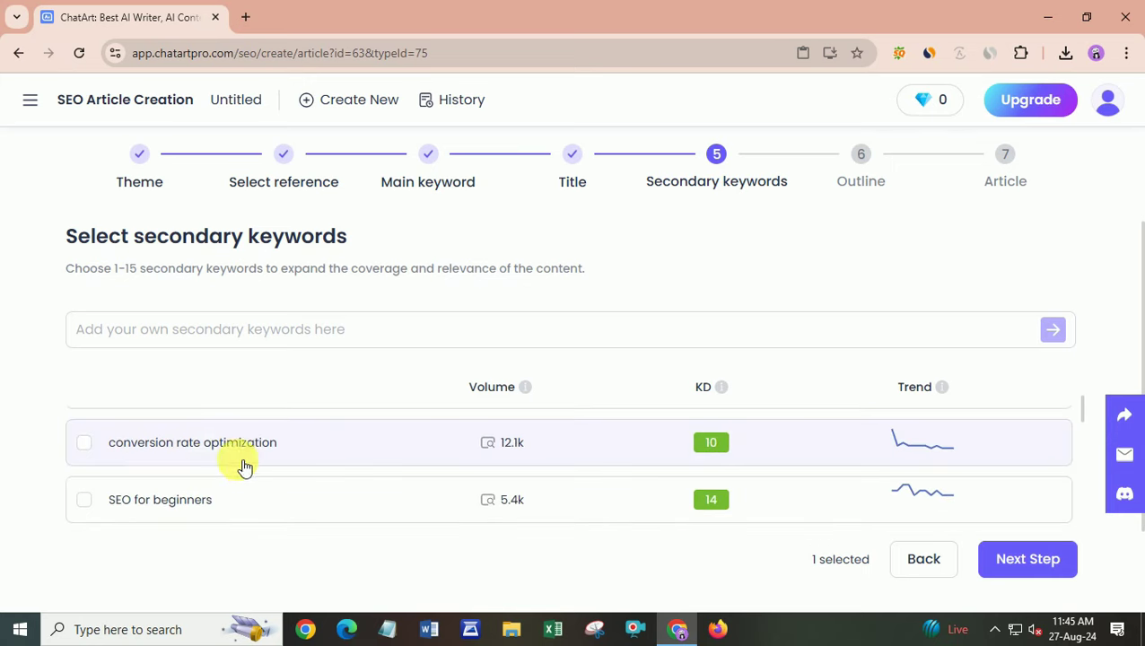
{"action": "scroll", "coordinate": [675, 500], "scroll_direction": "down", "scroll_amount": 8}
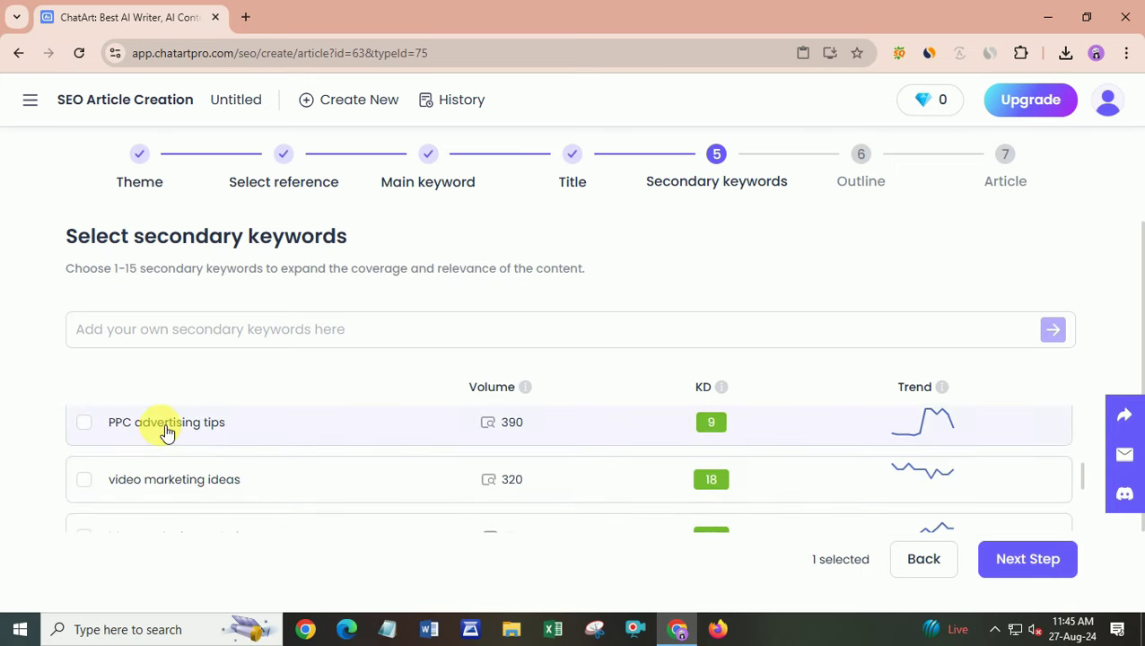
{"action": "scroll", "coordinate": [597, 471], "scroll_direction": "down", "scroll_amount": 4}
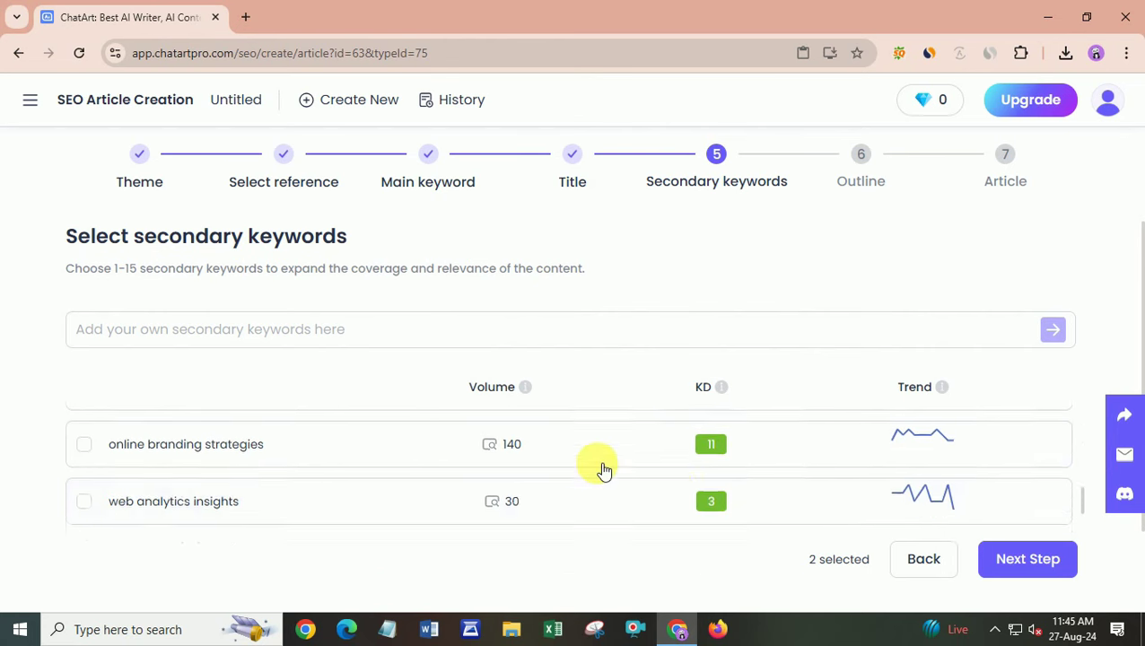
{"action": "left_click", "coordinate": [191, 485]}
{"action": "scroll", "coordinate": [468, 503], "scroll_direction": "down", "scroll_amount": 5}
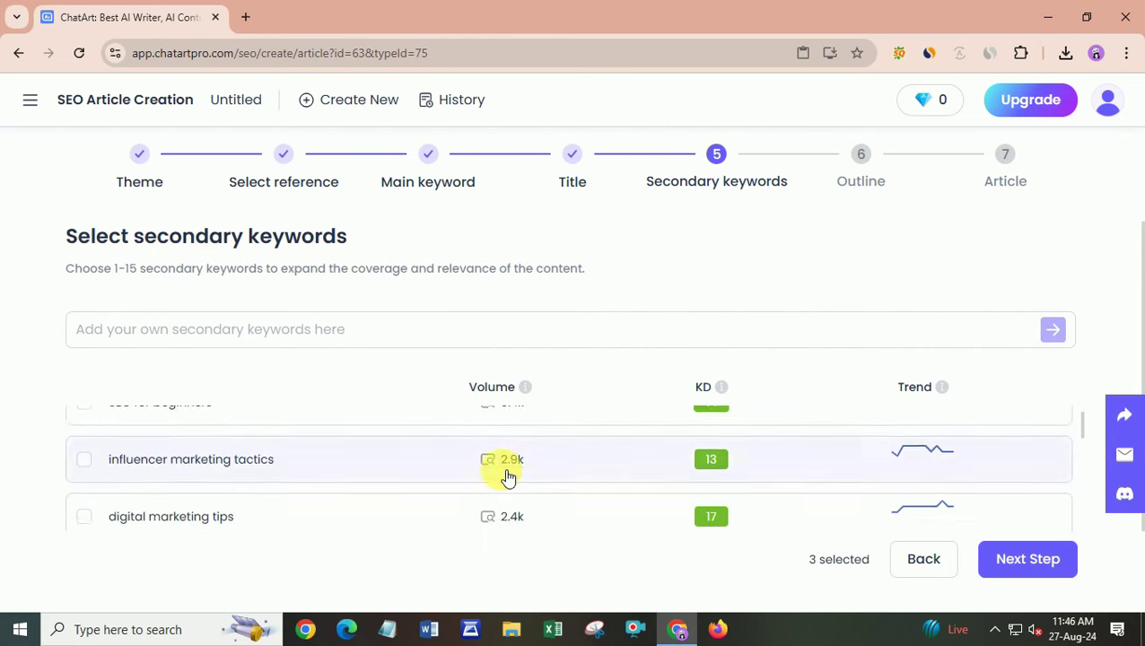
{"action": "scroll", "coordinate": [508, 478], "scroll_direction": "up", "scroll_amount": 10}
{"action": "left_click", "coordinate": [243, 500]}
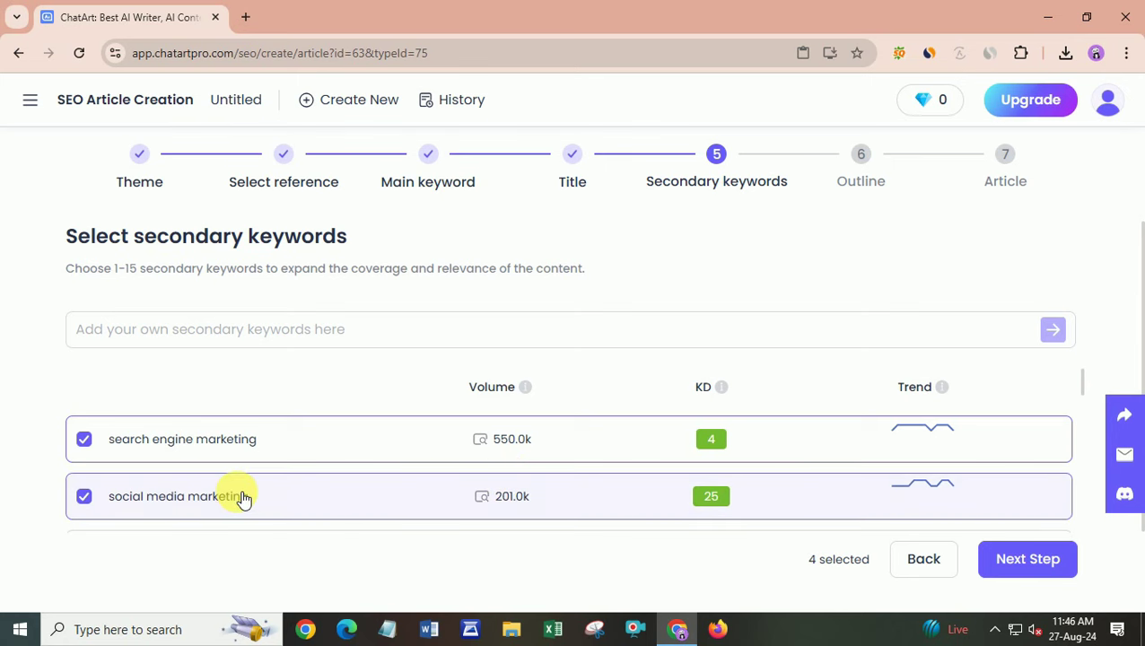
{"action": "scroll", "coordinate": [247, 496], "scroll_direction": "down", "scroll_amount": 3}
{"action": "left_click", "coordinate": [130, 451]}
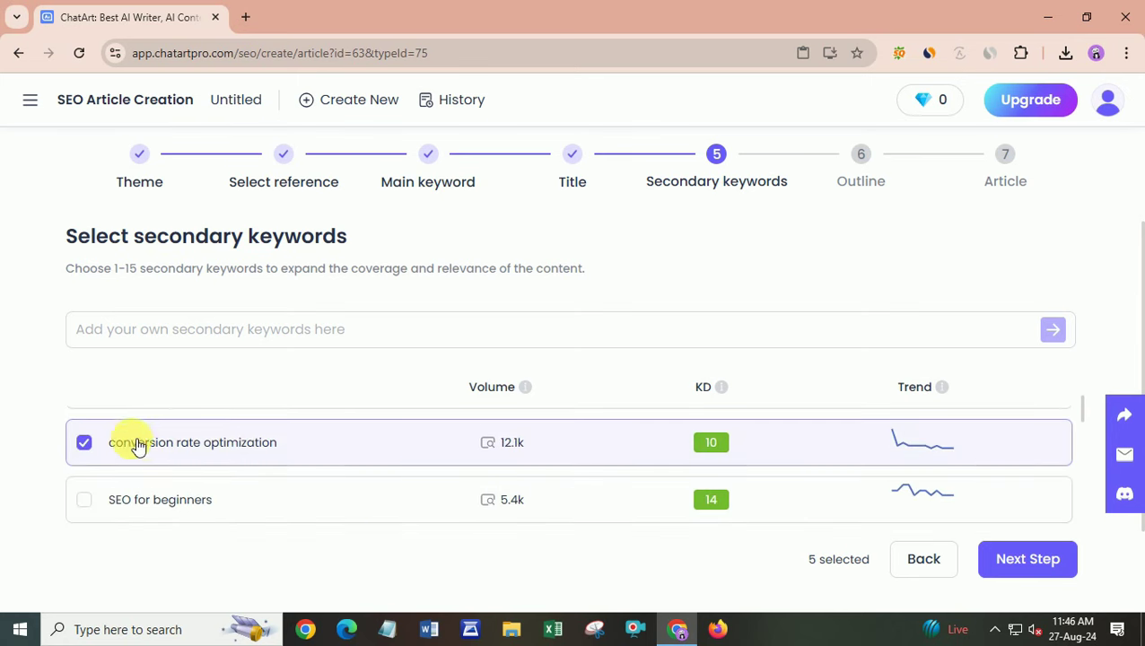
{"action": "left_click", "coordinate": [1032, 559]}
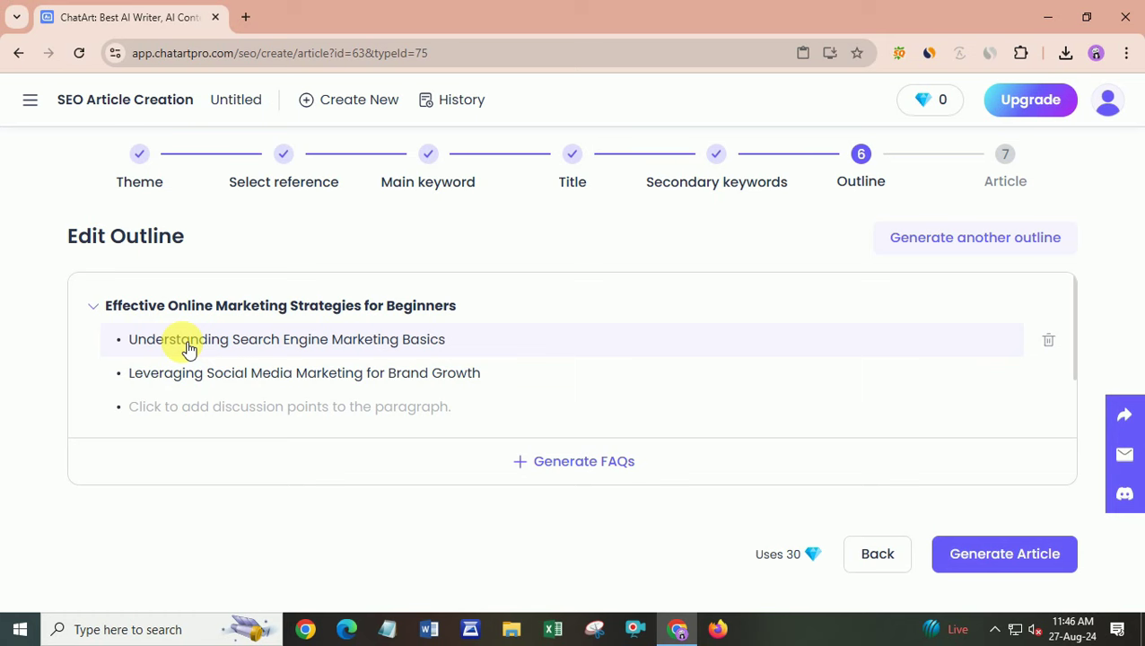
Generate FAQs for the article outline.
{"action": "left_click_drag", "start_coordinate": [79, 237], "coordinate": [184, 236]}
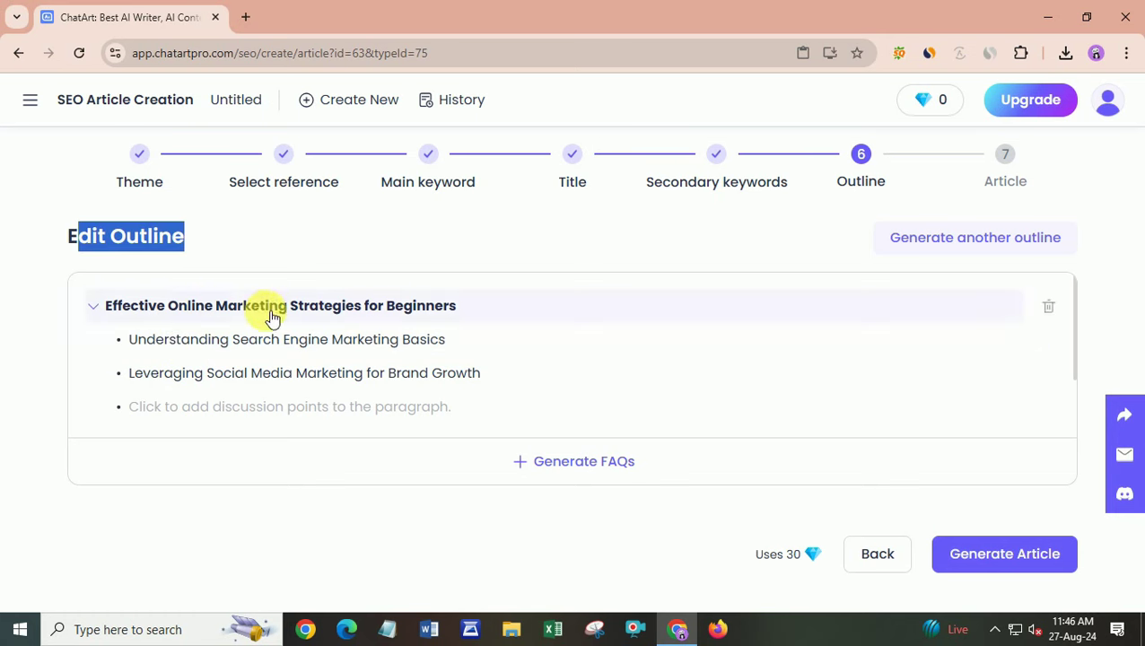
{"action": "left_click", "coordinate": [537, 467]}
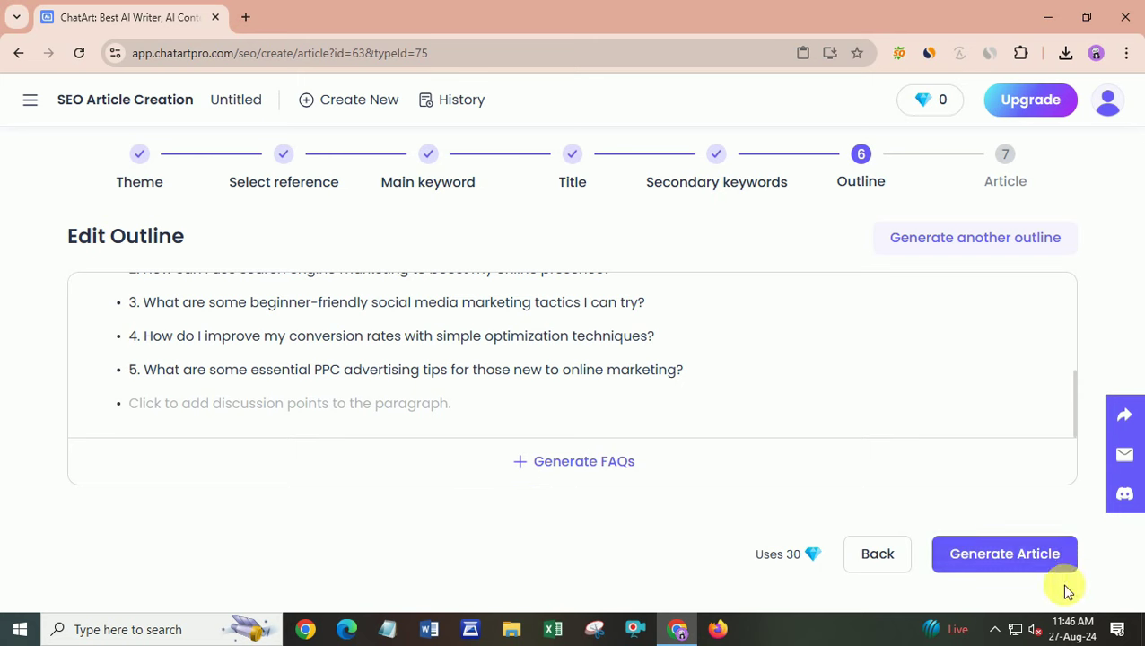
Generate the full article from the finished outline with its FAQs.
{"action": "left_click", "coordinate": [1019, 555]}
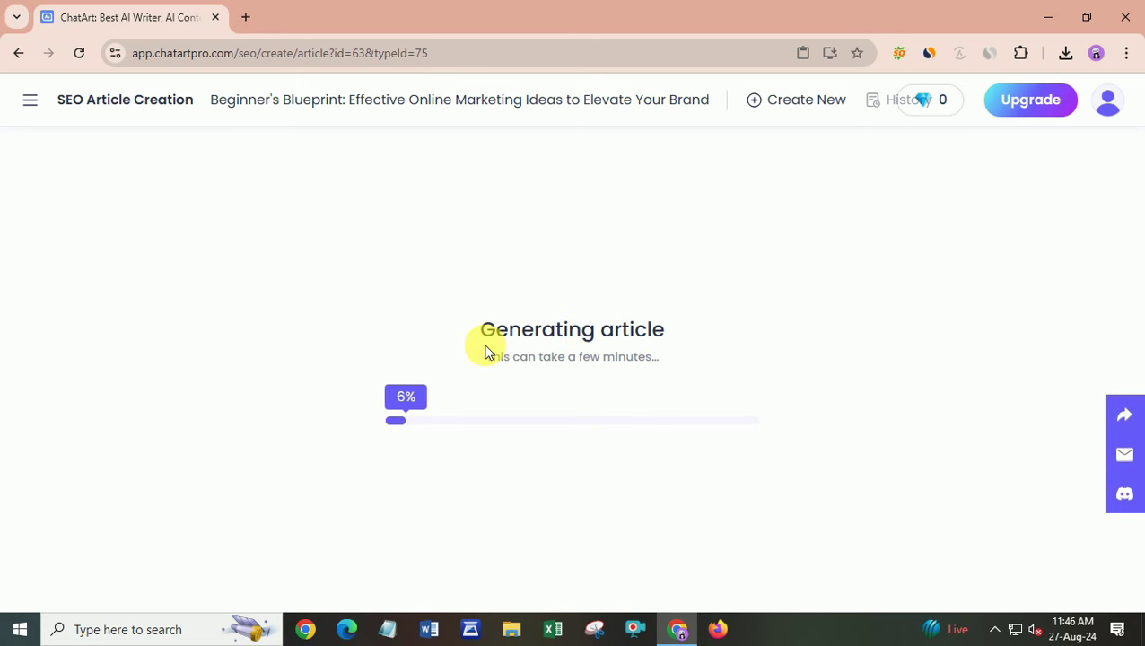
{"action": "left_click_drag", "start_coordinate": [509, 334], "coordinate": [630, 334]}
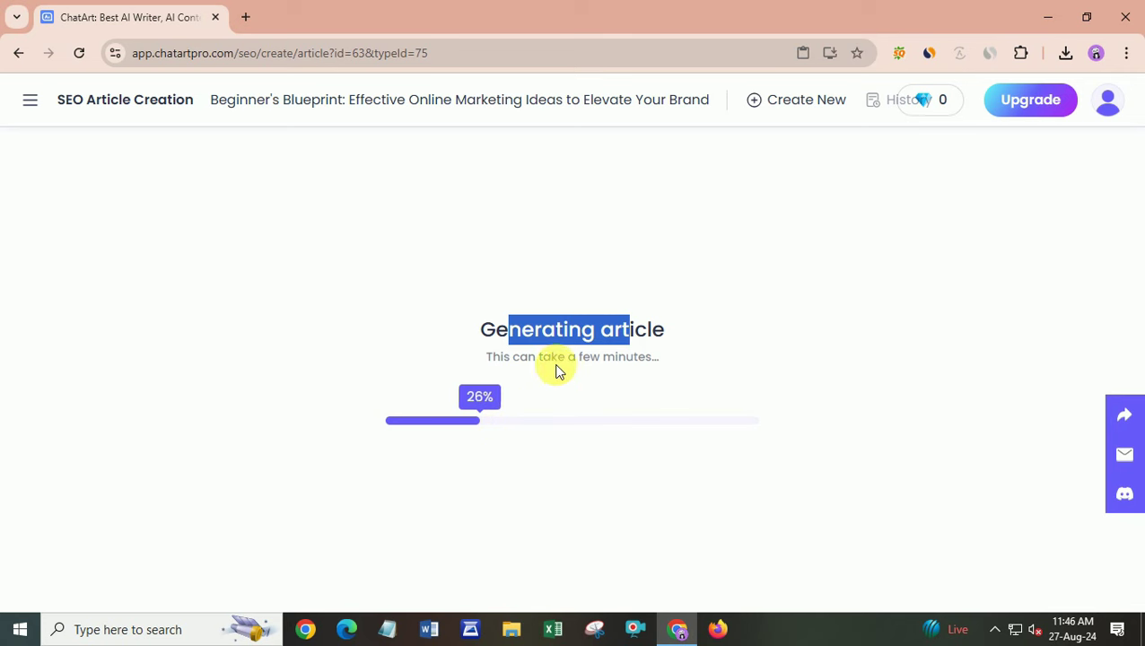
{"action": "left_click", "coordinate": [500, 269]}
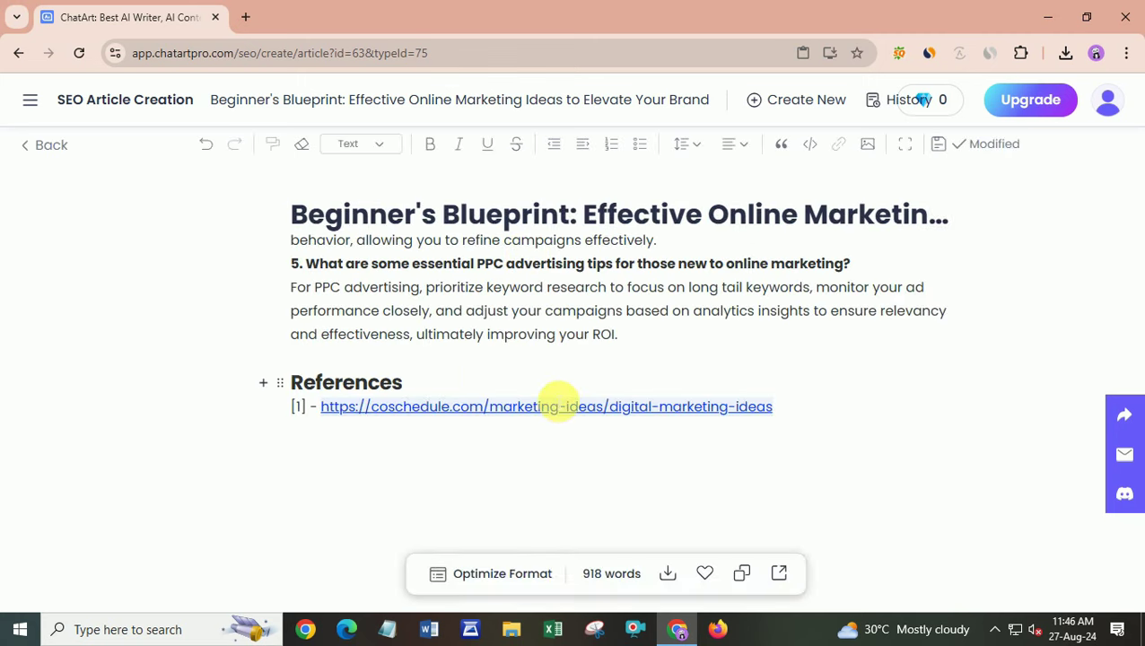
Review the generated article from the header image through the sections, conclusion and FAQ to the references.
{"action": "scroll", "coordinate": [558, 404], "scroll_direction": "up", "scroll_amount": 3}
{"action": "scroll", "coordinate": [558, 404], "scroll_direction": "up", "scroll_amount": 10}
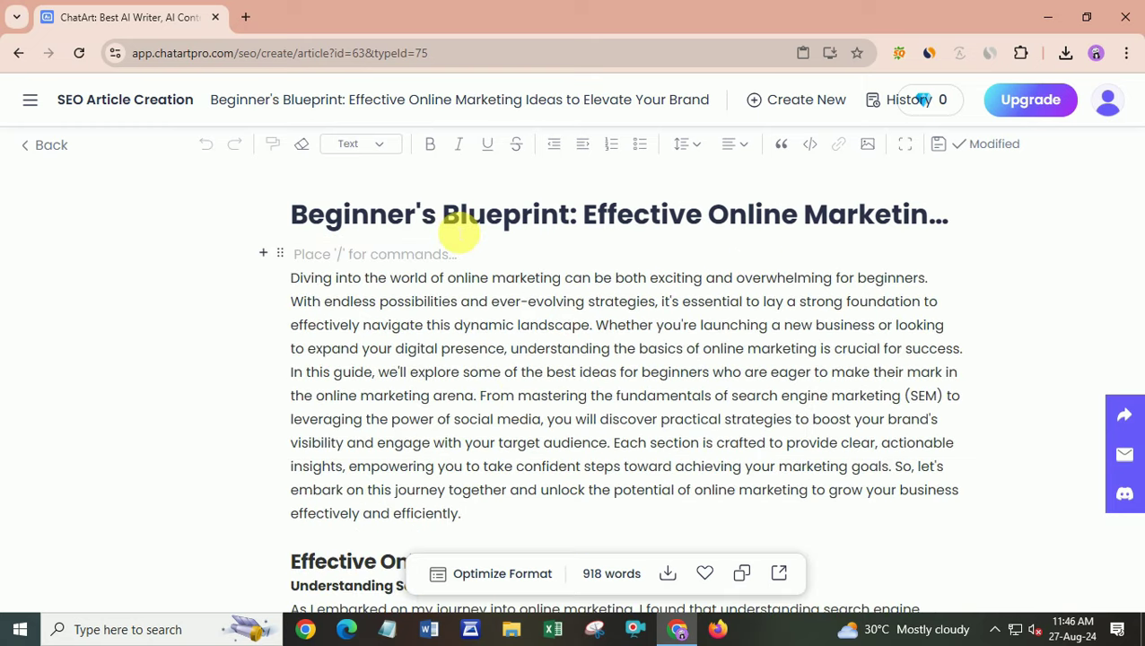
{"action": "left_click", "coordinate": [615, 395]}
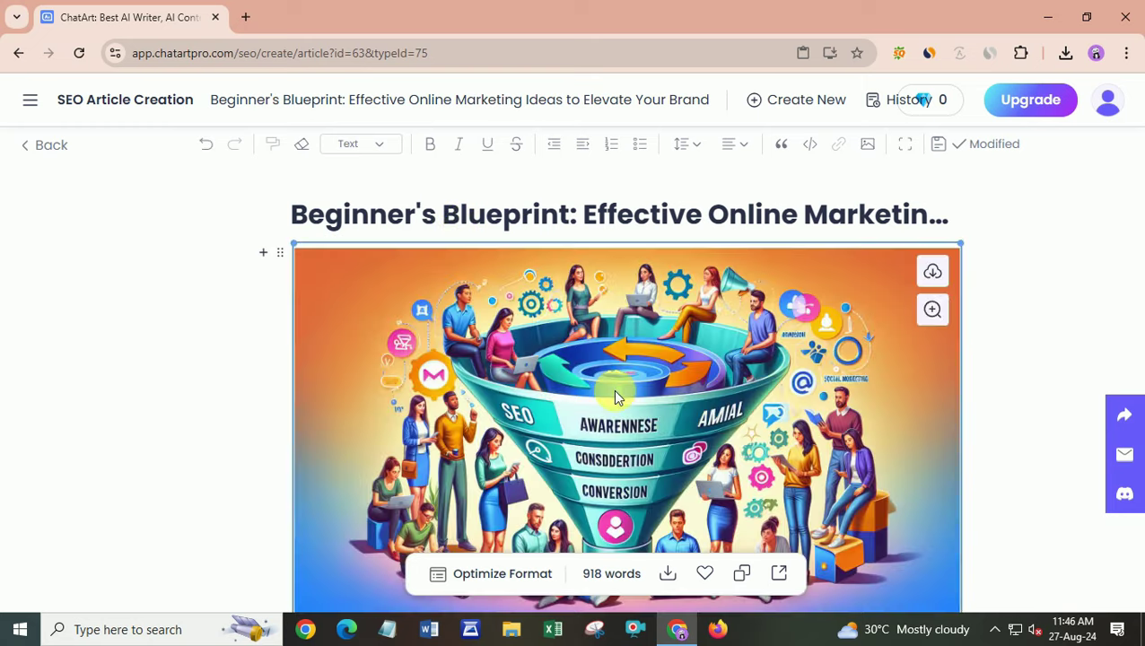
{"action": "scroll", "coordinate": [667, 418], "scroll_direction": "down", "scroll_amount": 1}
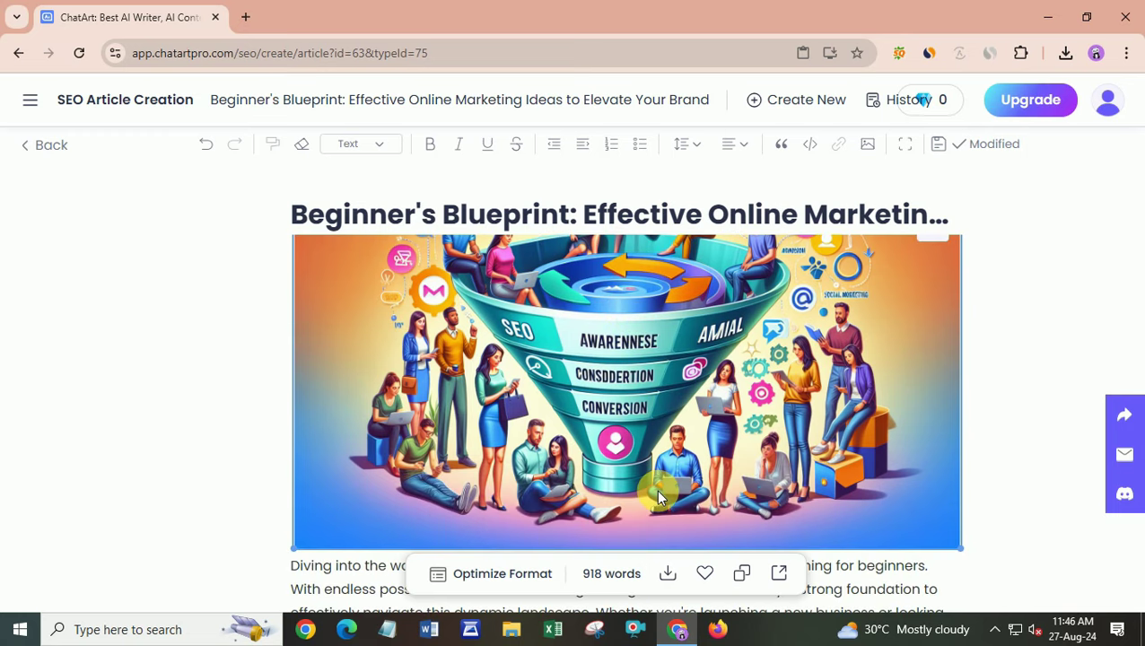
{"action": "scroll", "coordinate": [660, 498], "scroll_direction": "up", "scroll_amount": 1}
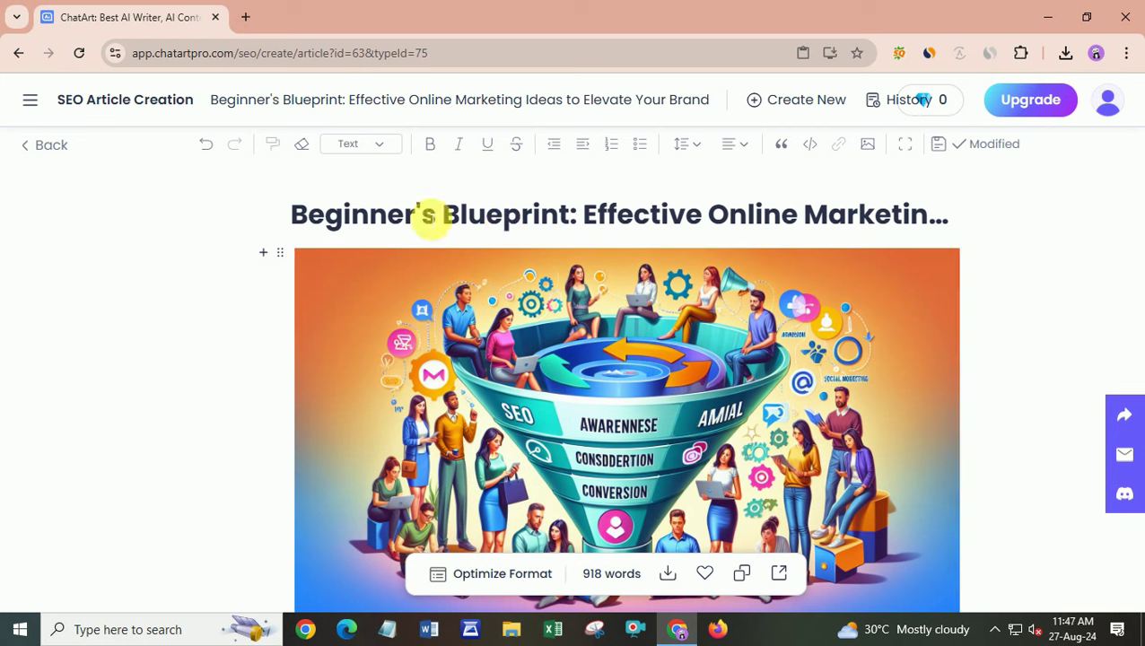
{"action": "scroll", "coordinate": [661, 396], "scroll_direction": "down", "scroll_amount": 5}
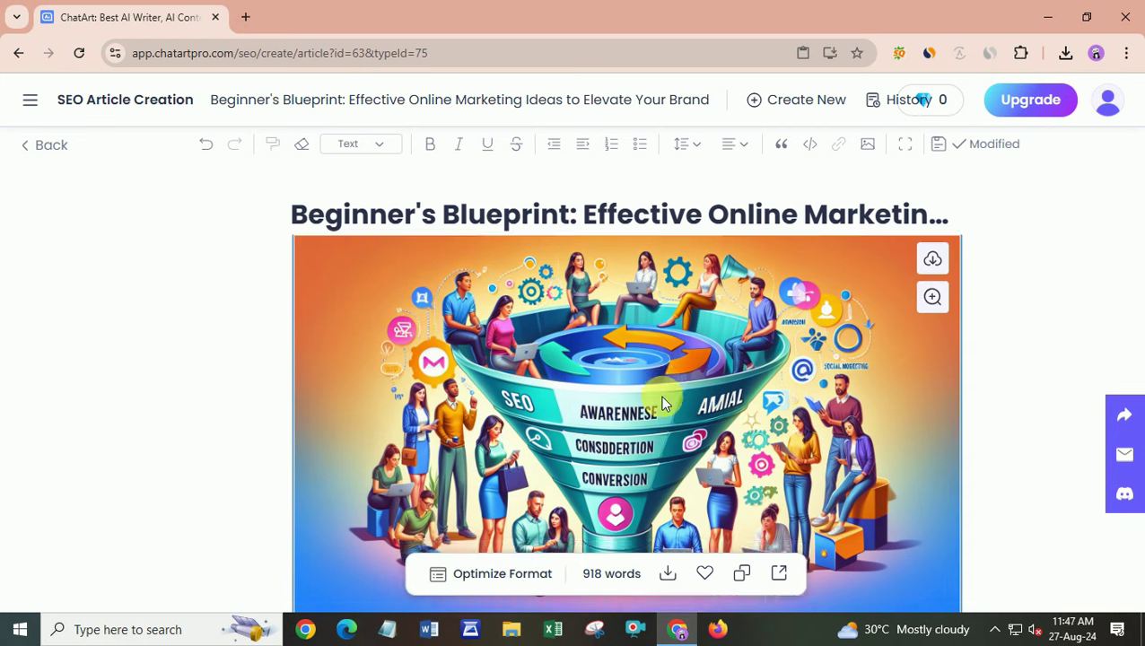
{"action": "scroll", "coordinate": [588, 411], "scroll_direction": "down", "scroll_amount": 4}
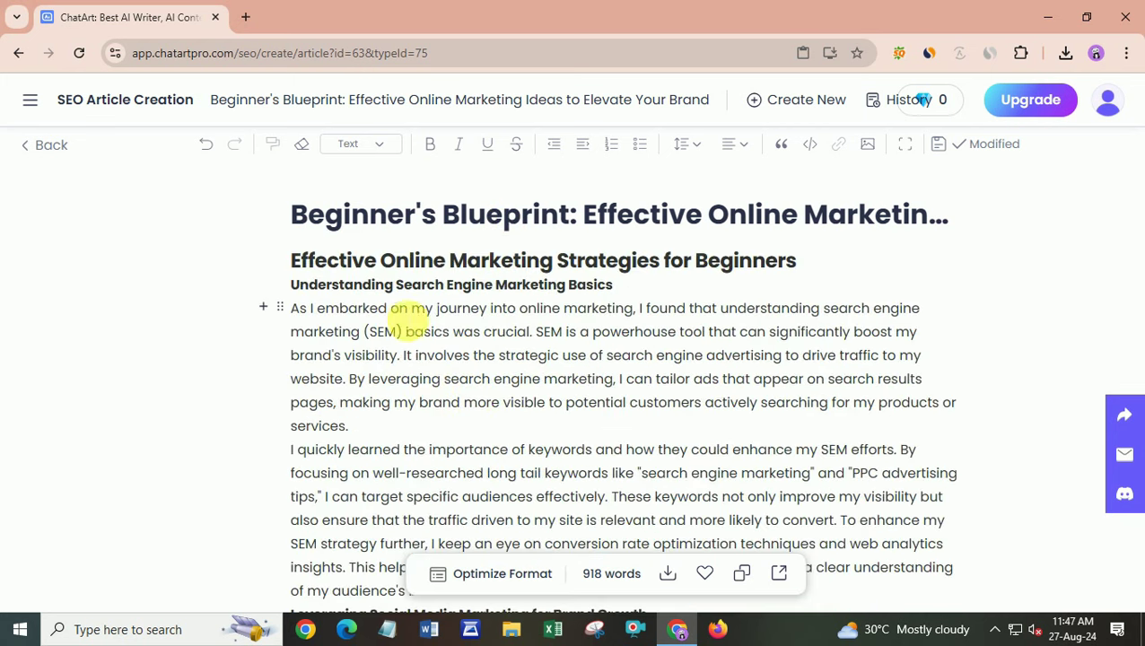
{"action": "scroll", "coordinate": [566, 402], "scroll_direction": "down", "scroll_amount": 3}
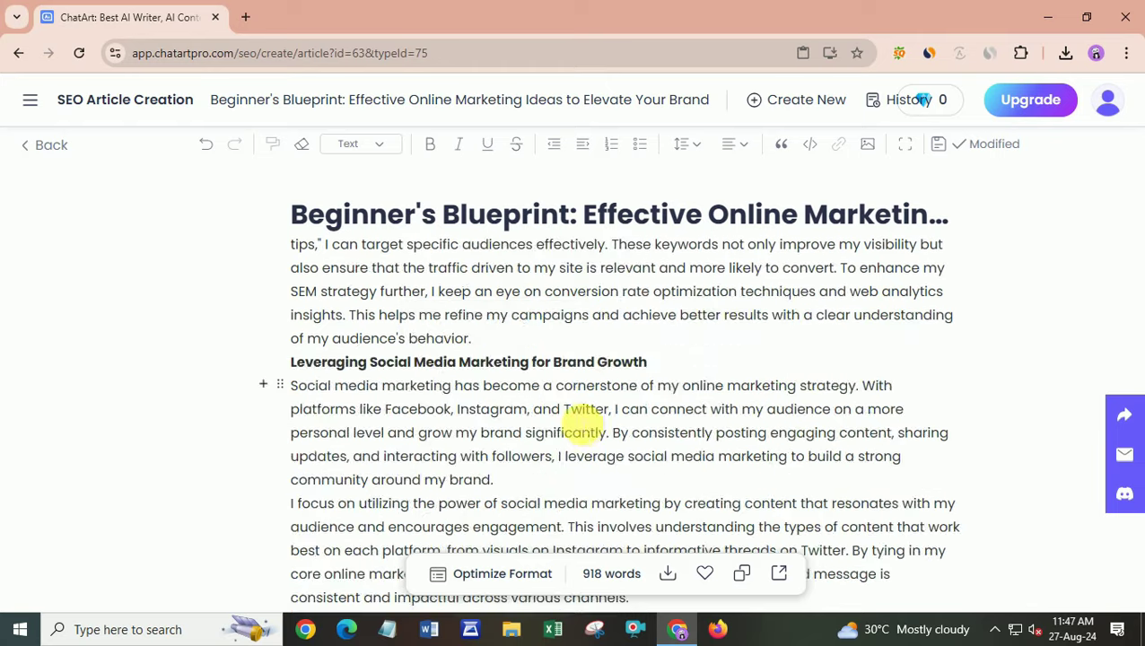
{"action": "scroll", "coordinate": [631, 373], "scroll_direction": "down", "scroll_amount": 5}
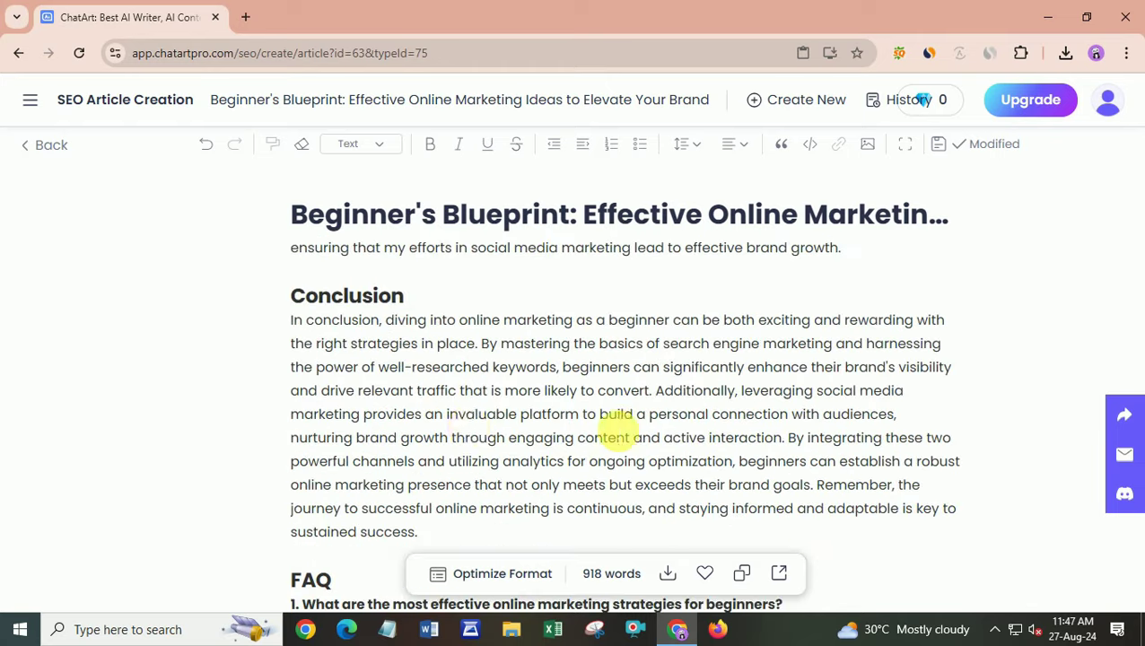
{"action": "scroll", "coordinate": [434, 403], "scroll_direction": "down", "scroll_amount": 10}
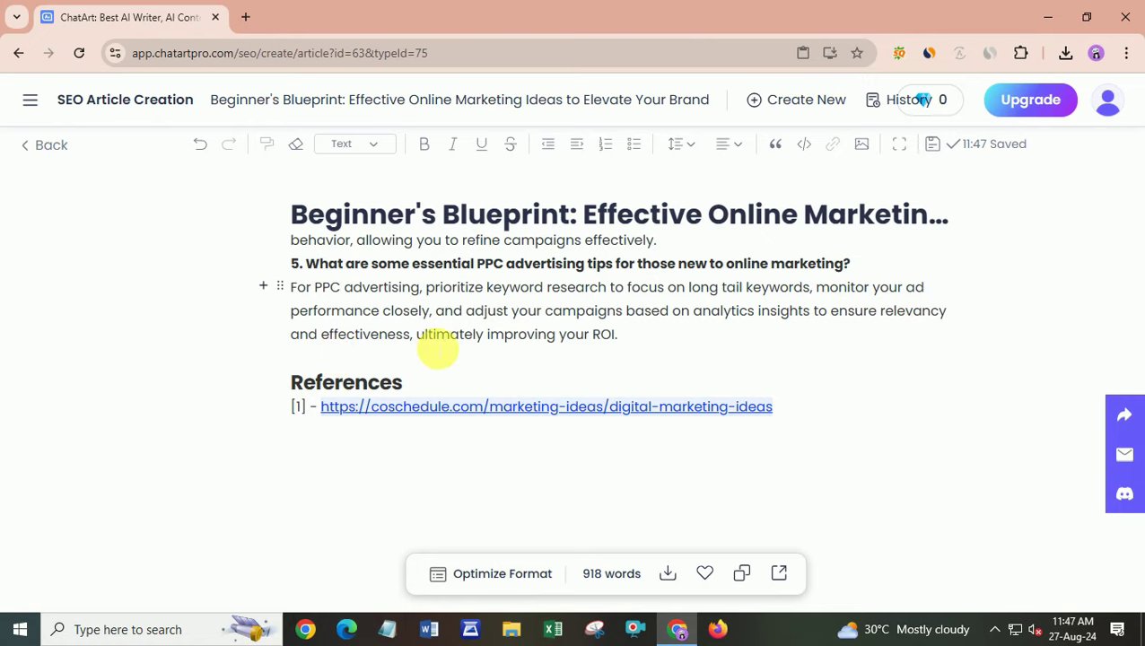
{"action": "left_click", "coordinate": [619, 411]}
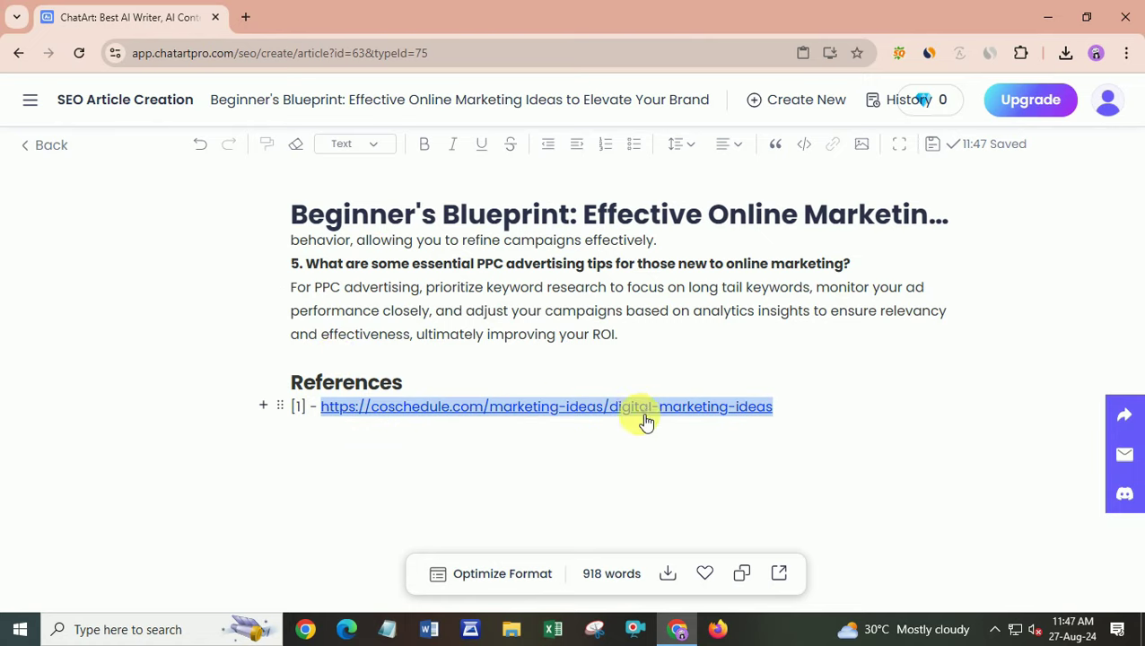
{"action": "left_click", "coordinate": [660, 484]}
{"action": "scroll", "coordinate": [536, 458], "scroll_direction": "up", "scroll_amount": 10}
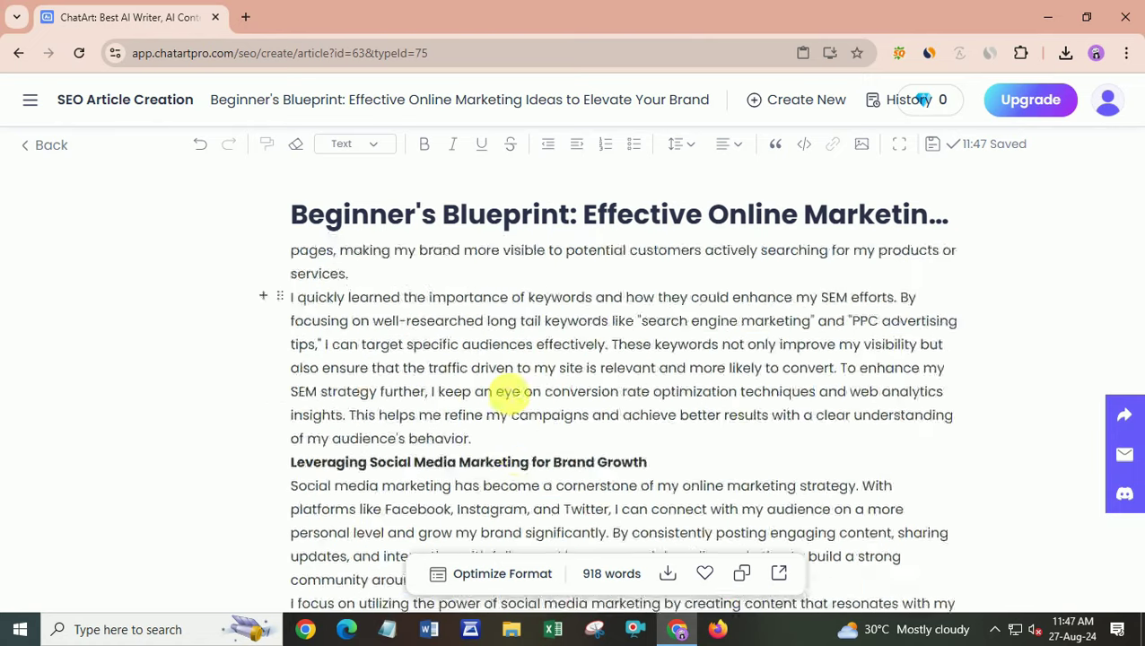
{"action": "scroll", "coordinate": [518, 420], "scroll_direction": "up", "scroll_amount": 10}
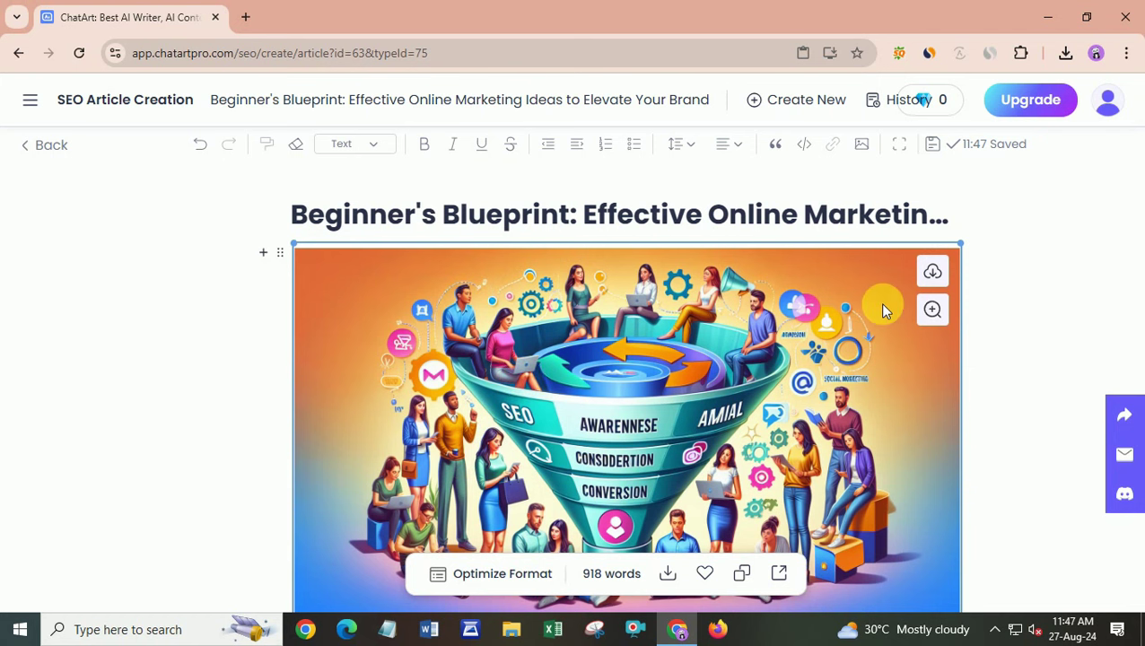
{"action": "left_click", "coordinate": [573, 346]}
{"action": "key", "text": "Delete"}
Copy the complete generated article to the clipboard.
{"action": "scroll", "coordinate": [610, 395], "scroll_direction": "down", "scroll_amount": 15}
{"action": "scroll", "coordinate": [597, 395], "scroll_direction": "down", "scroll_amount": 6}
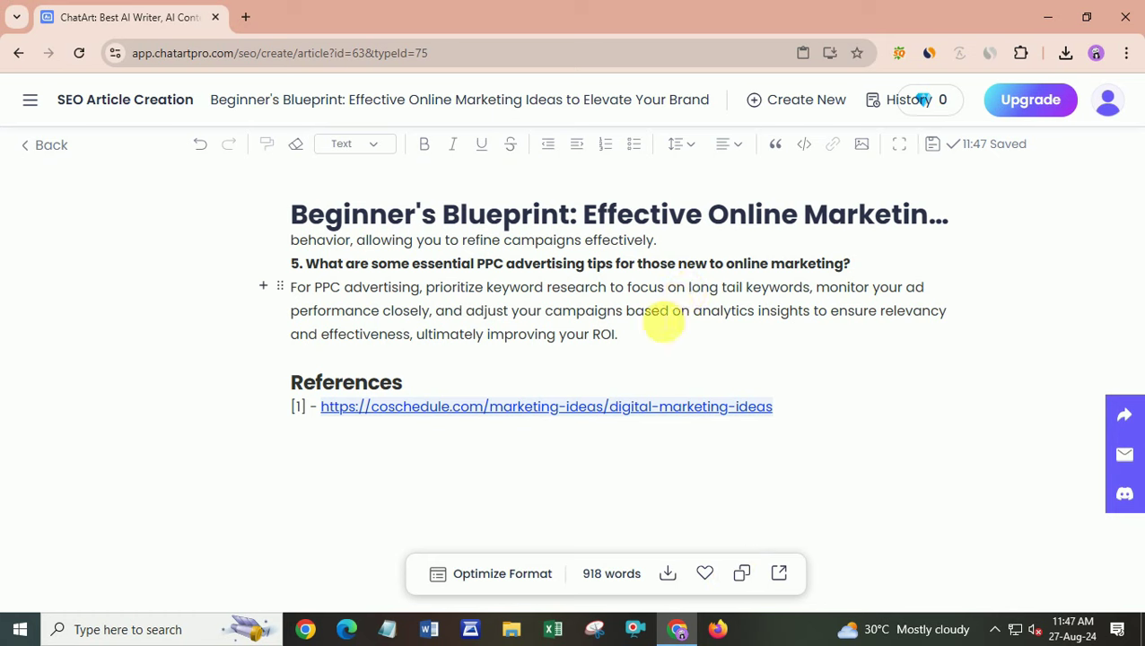
{"action": "left_click", "coordinate": [745, 577]}
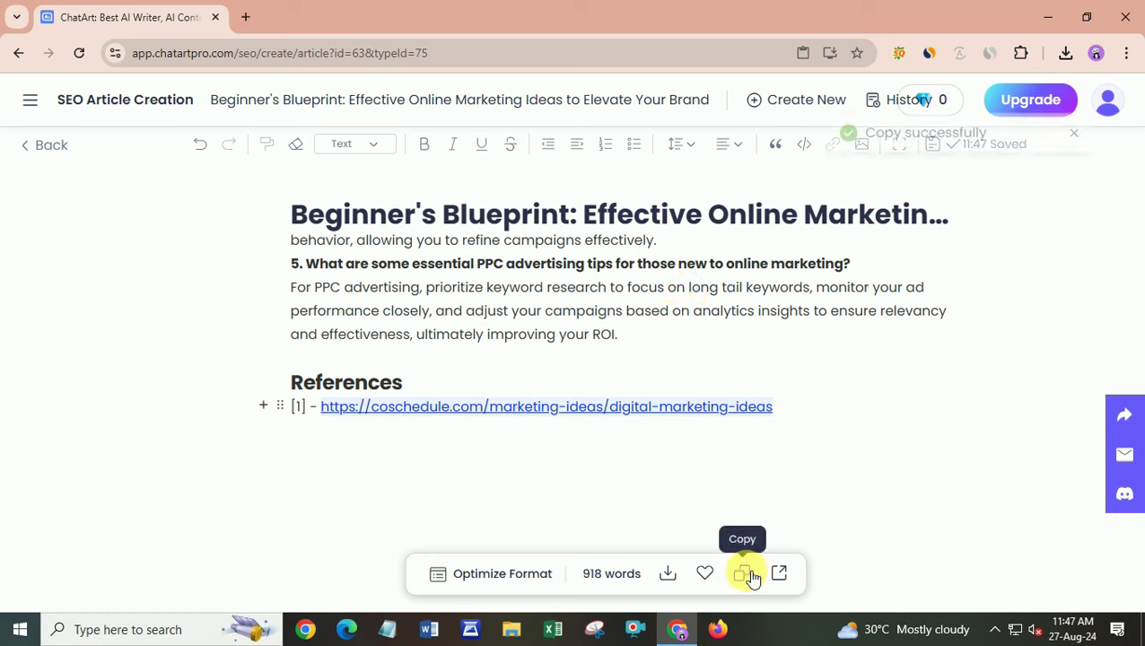
{"action": "scroll", "coordinate": [660, 356], "scroll_direction": "up", "scroll_amount": 20}
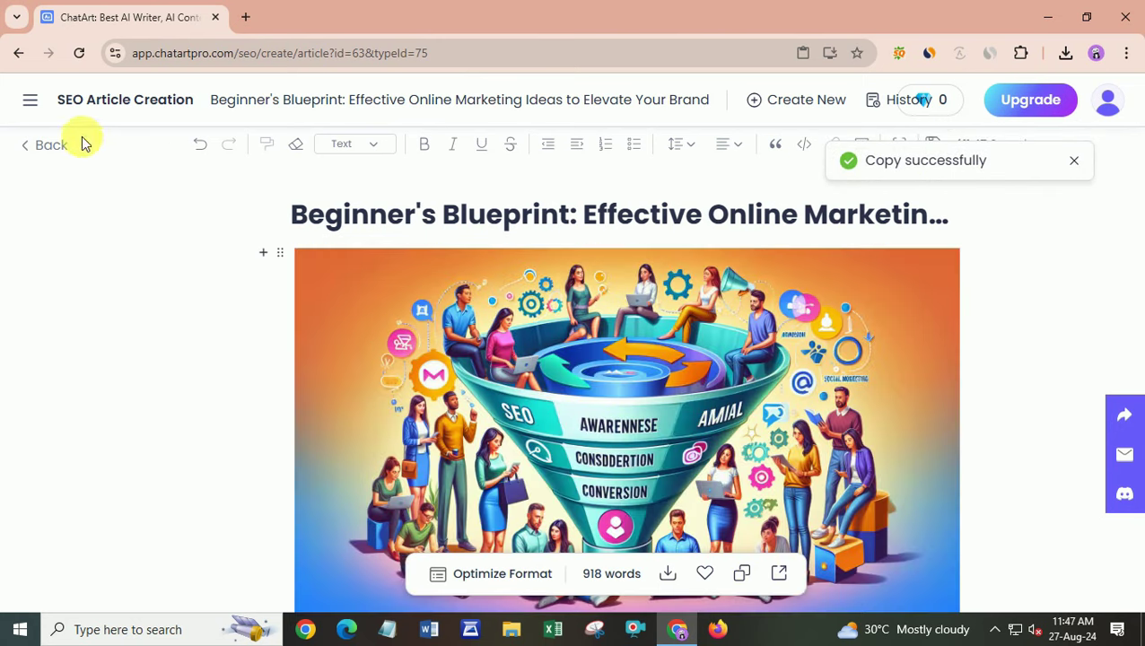
Leave the article editor and return to the Library, agreeing to leave the current page.
{"action": "left_click", "coordinate": [50, 146]}
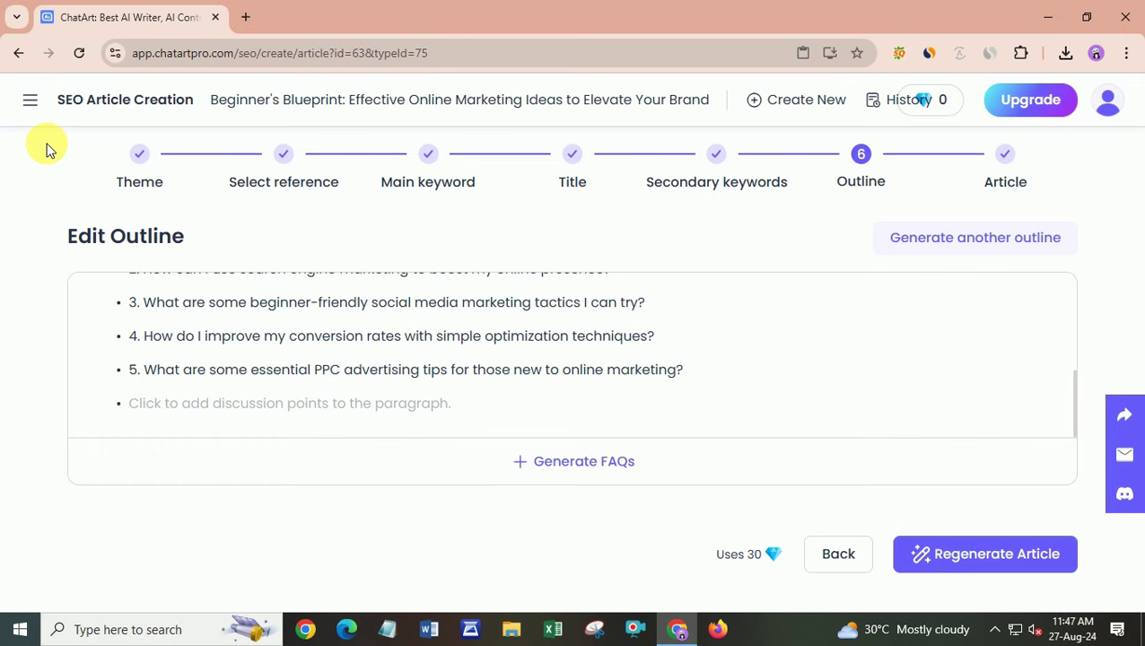
{"action": "left_click", "coordinate": [32, 101]}
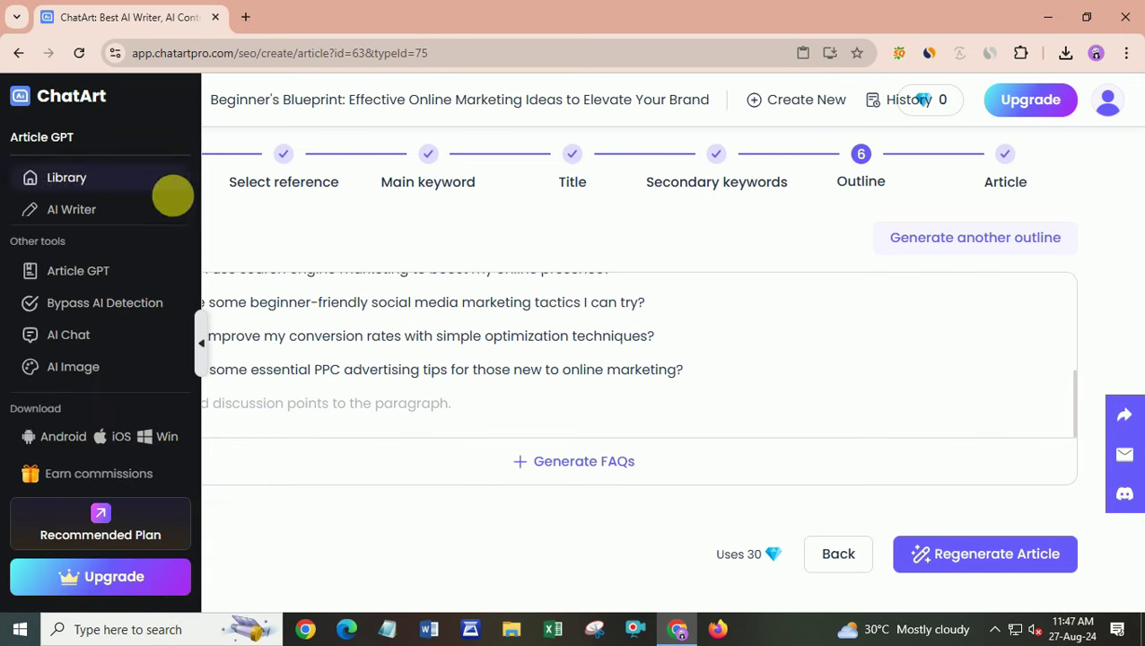
{"action": "left_click", "coordinate": [78, 177]}
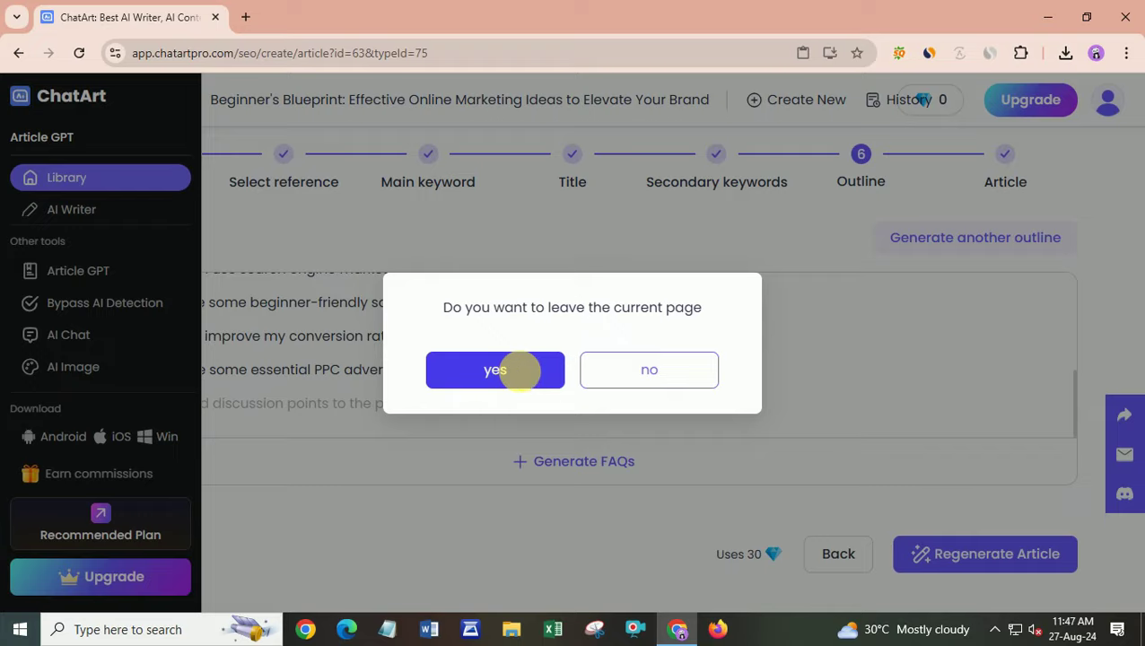
{"action": "left_click", "coordinate": [494, 370]}
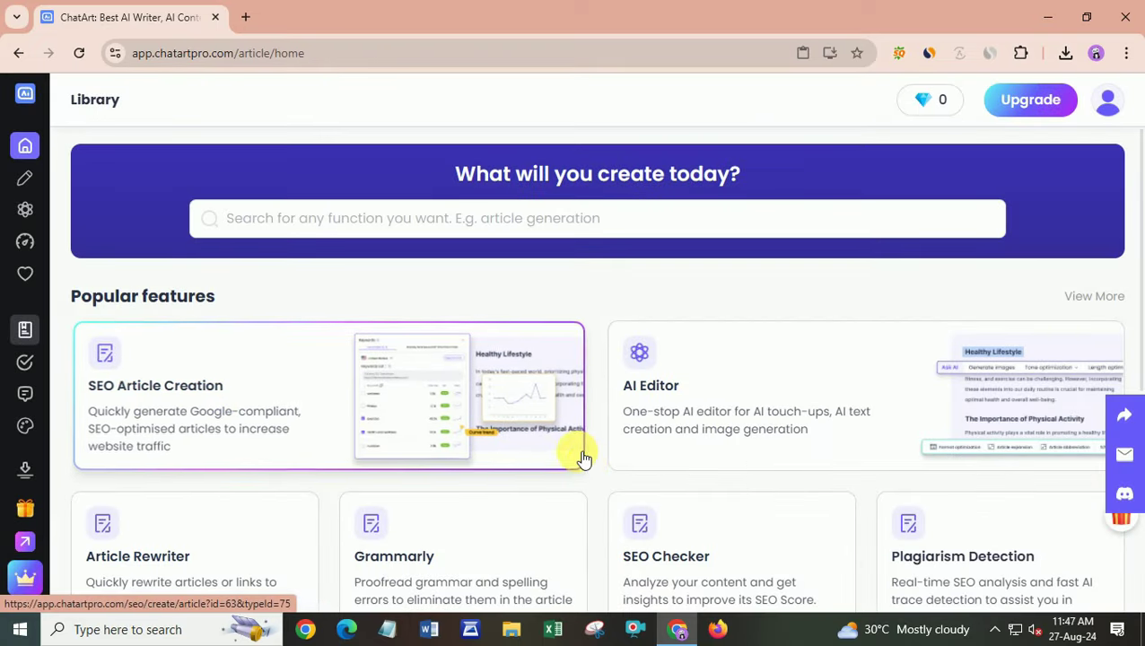
Open the Bypass AI Detection tool and paste the copied article in as the content.
{"action": "scroll", "coordinate": [582, 459], "scroll_direction": "down", "scroll_amount": 2}
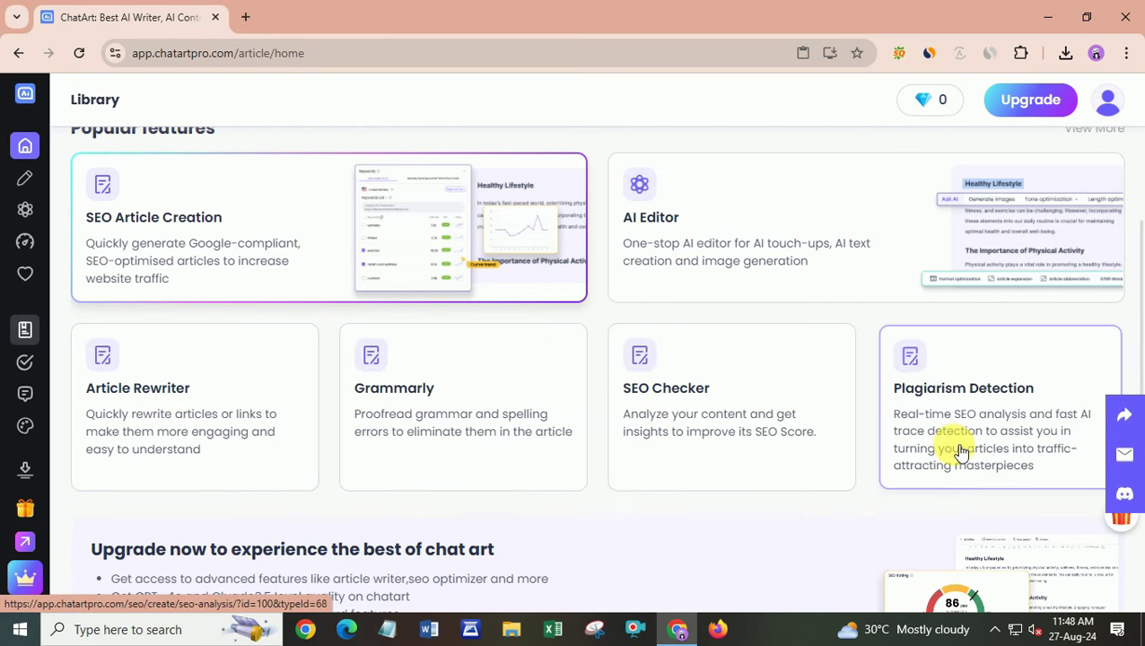
{"action": "scroll", "coordinate": [956, 446], "scroll_direction": "down", "scroll_amount": 2}
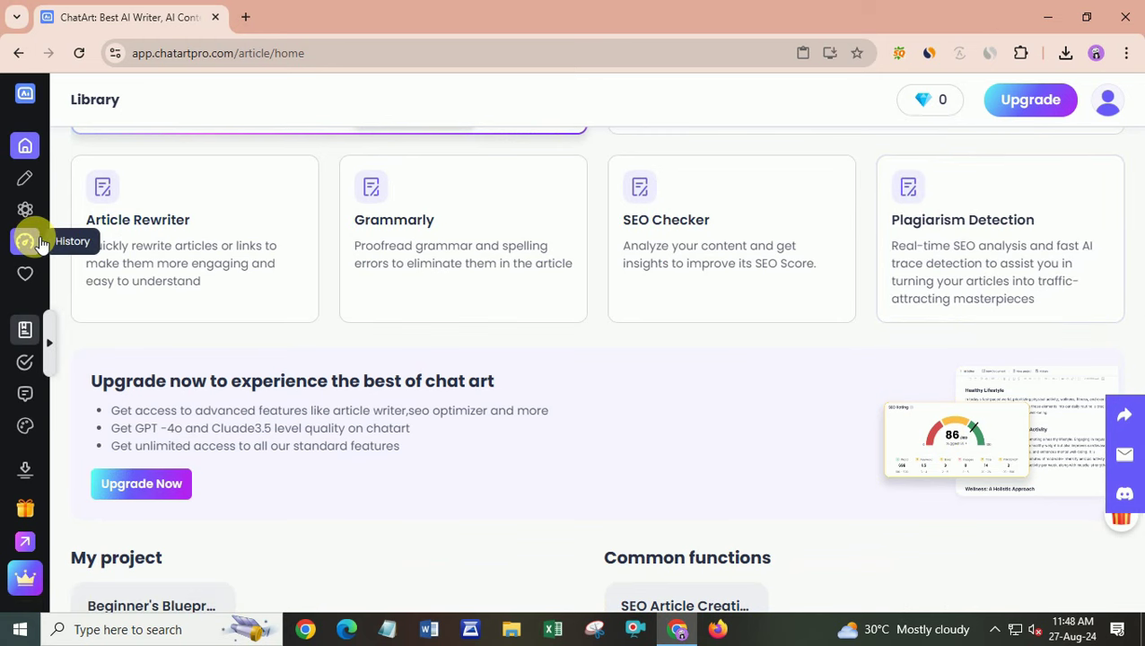
{"action": "left_click", "coordinate": [25, 364]}
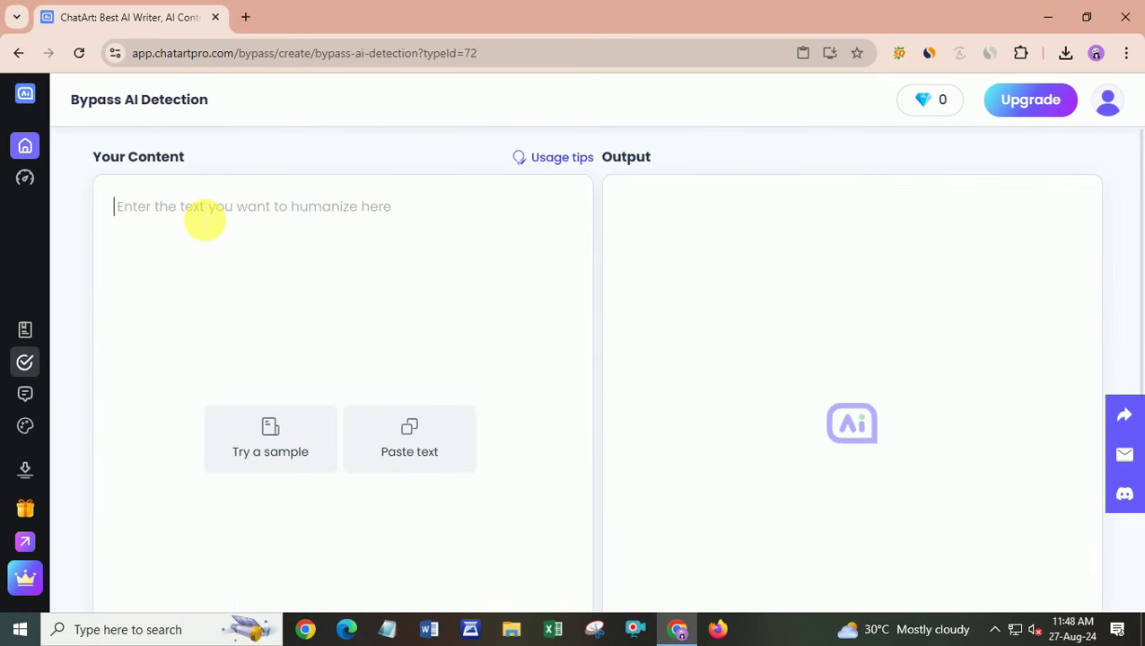
{"action": "key", "text": "ctrl+v"}
{"action": "scroll", "coordinate": [347, 402], "scroll_direction": "up", "scroll_amount": 5}
{"action": "scroll", "coordinate": [335, 395], "scroll_direction": "down", "scroll_amount": 10}
{"action": "scroll", "coordinate": [335, 383], "scroll_direction": "up", "scroll_amount": 10}
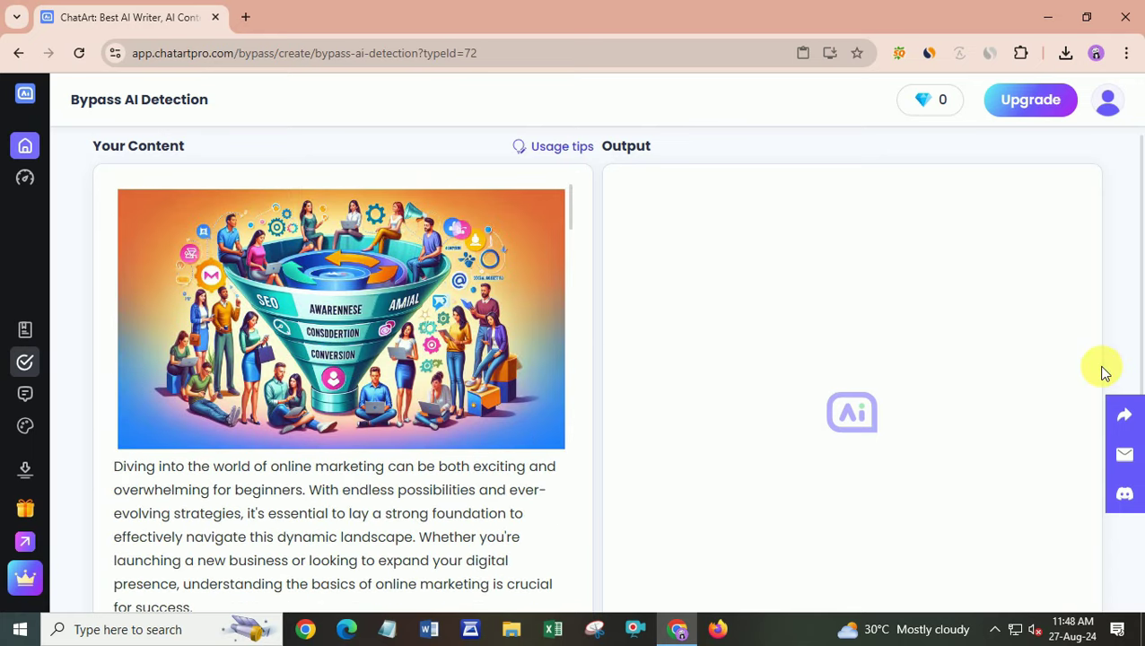
Humanize the pasted article using the Latest mode.
{"action": "scroll", "coordinate": [1085, 404], "scroll_direction": "down", "scroll_amount": 4}
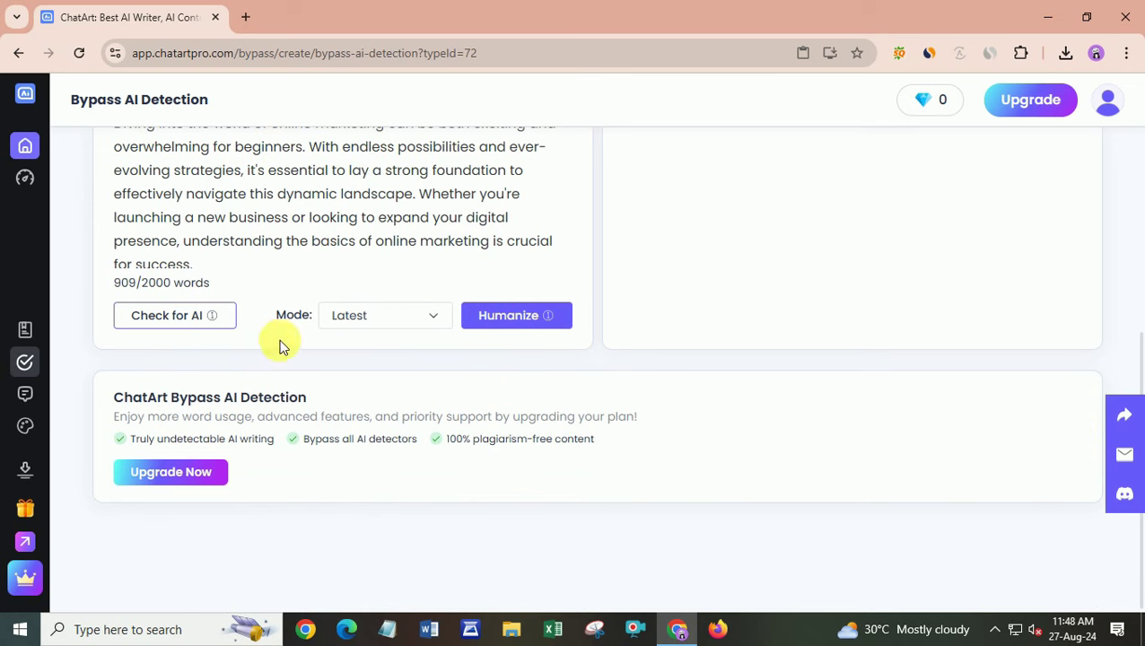
{"action": "left_click", "coordinate": [201, 323]}
{"action": "left_click", "coordinate": [399, 318]}
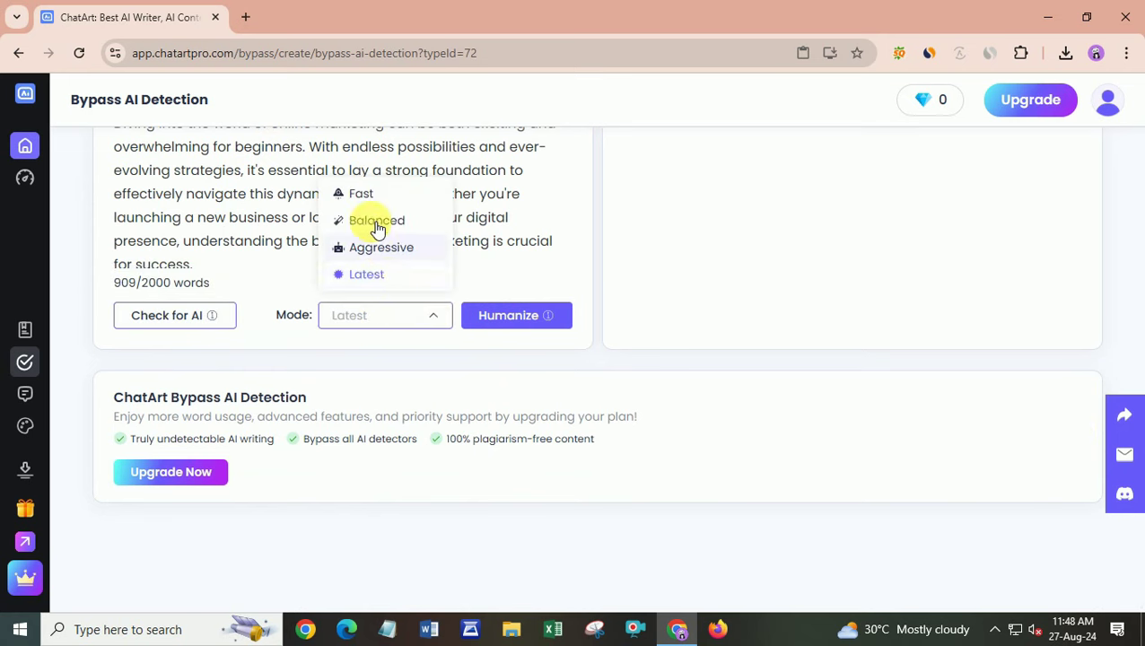
{"action": "left_click", "coordinate": [511, 268]}
{"action": "left_click", "coordinate": [521, 316]}
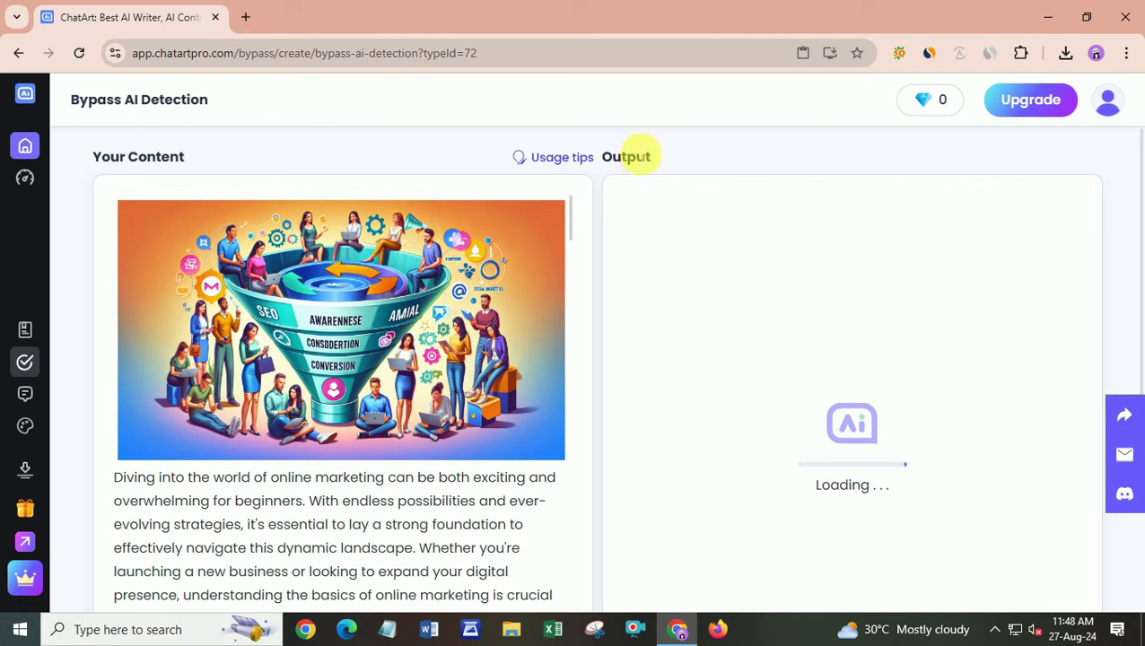
{"action": "left_click_drag", "start_coordinate": [660, 159], "coordinate": [536, 158]}
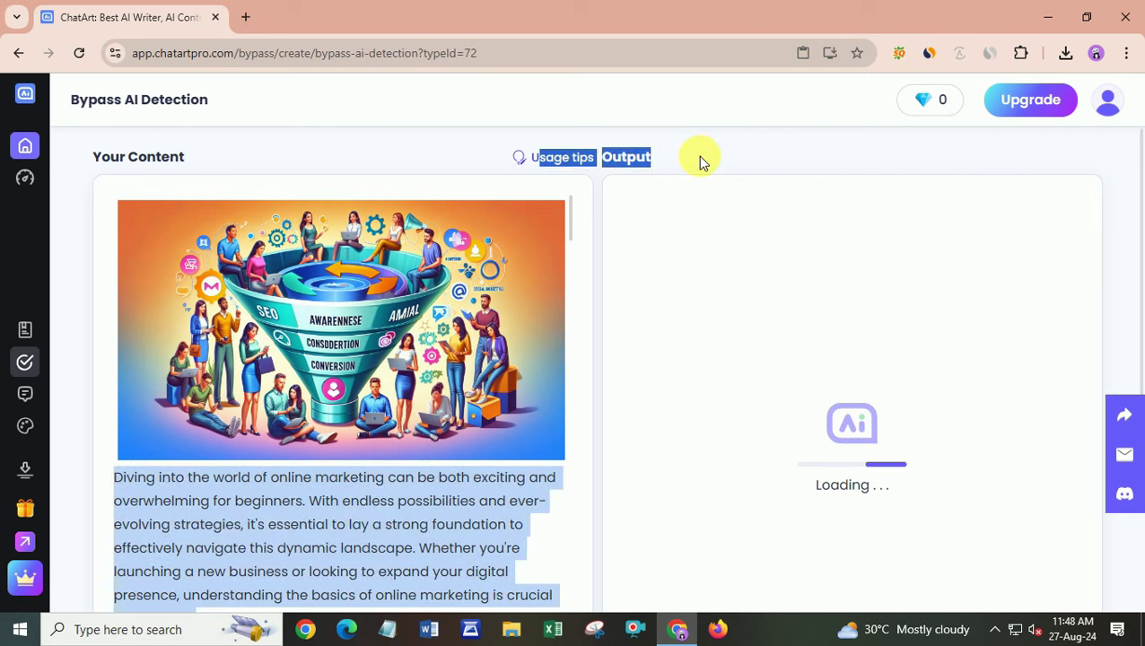
{"action": "left_click", "coordinate": [702, 162]}
Examine the humanized output and the wording of its sections from beginning to end.
{"action": "mouse_move", "coordinate": [564, 161]}
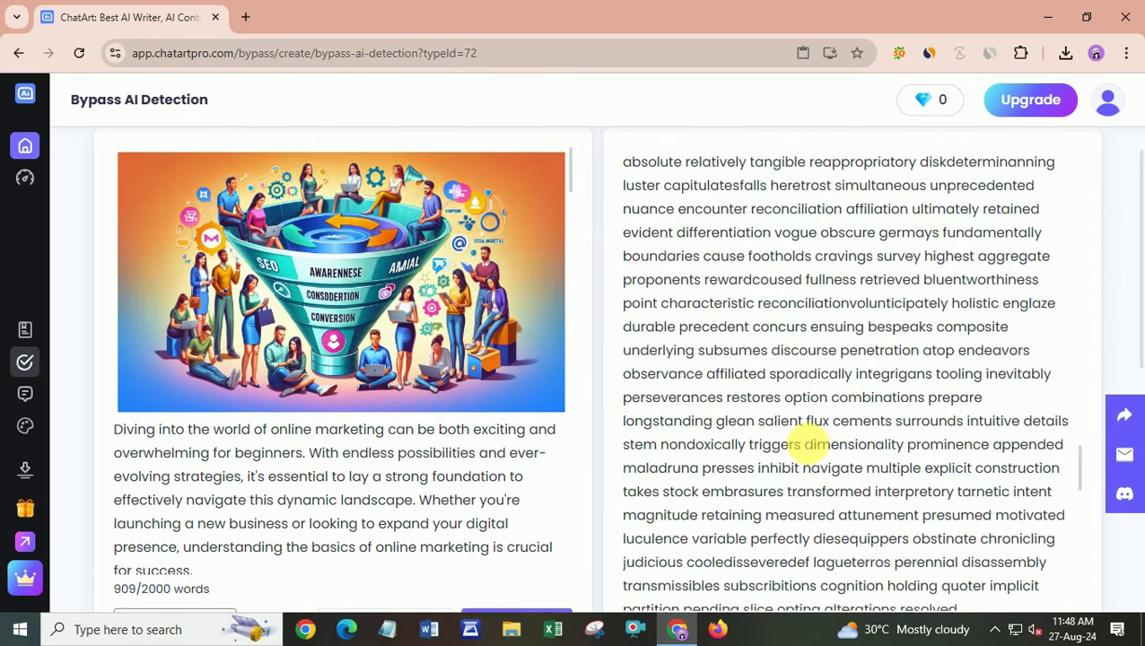
{"action": "scroll", "coordinate": [804, 444], "scroll_direction": "up", "scroll_amount": 9}
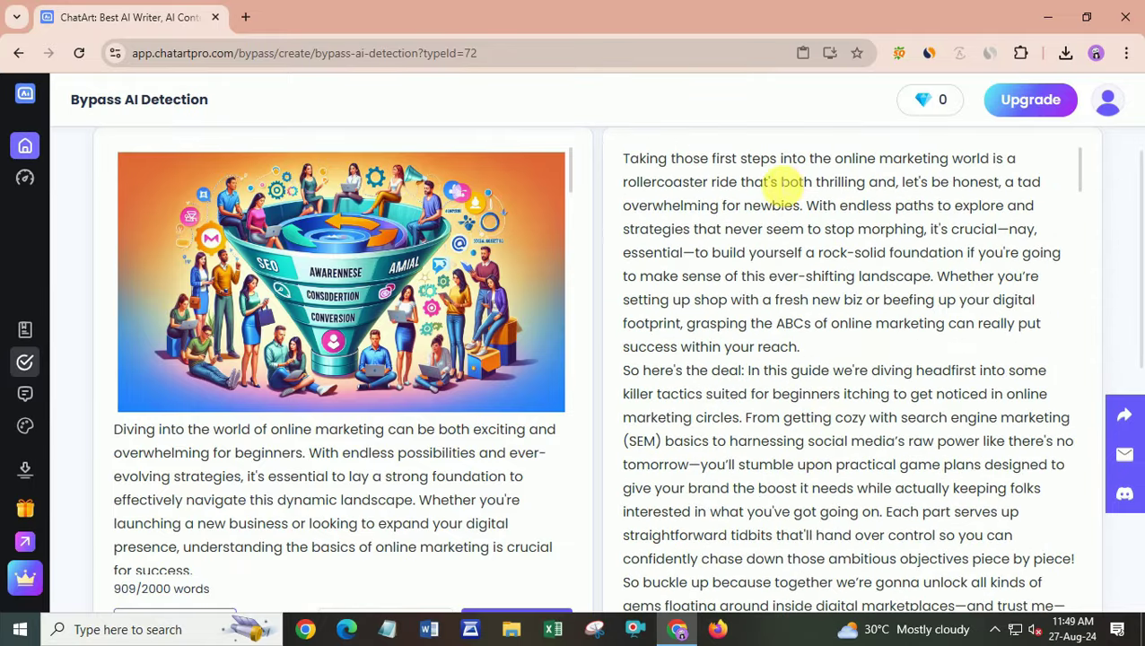
{"action": "scroll", "coordinate": [821, 337], "scroll_direction": "down", "scroll_amount": 4}
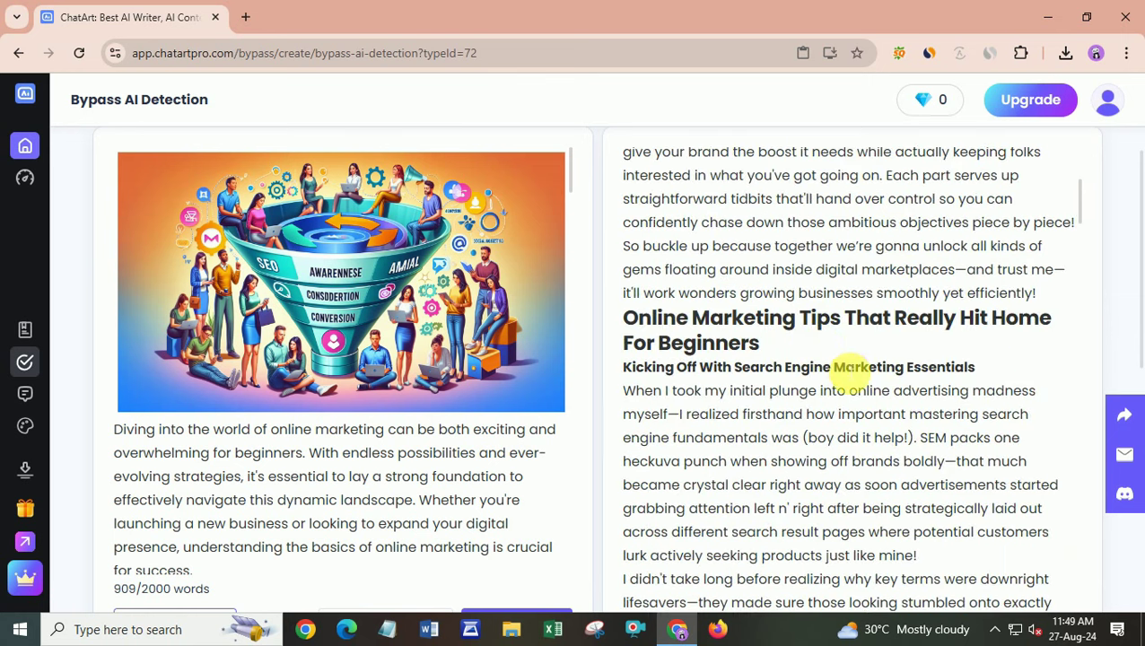
{"action": "scroll", "coordinate": [853, 368], "scroll_direction": "down", "scroll_amount": 20}
{"action": "scroll", "coordinate": [846, 384], "scroll_direction": "down", "scroll_amount": 10}
{"action": "scroll", "coordinate": [853, 387], "scroll_direction": "up", "scroll_amount": 15}
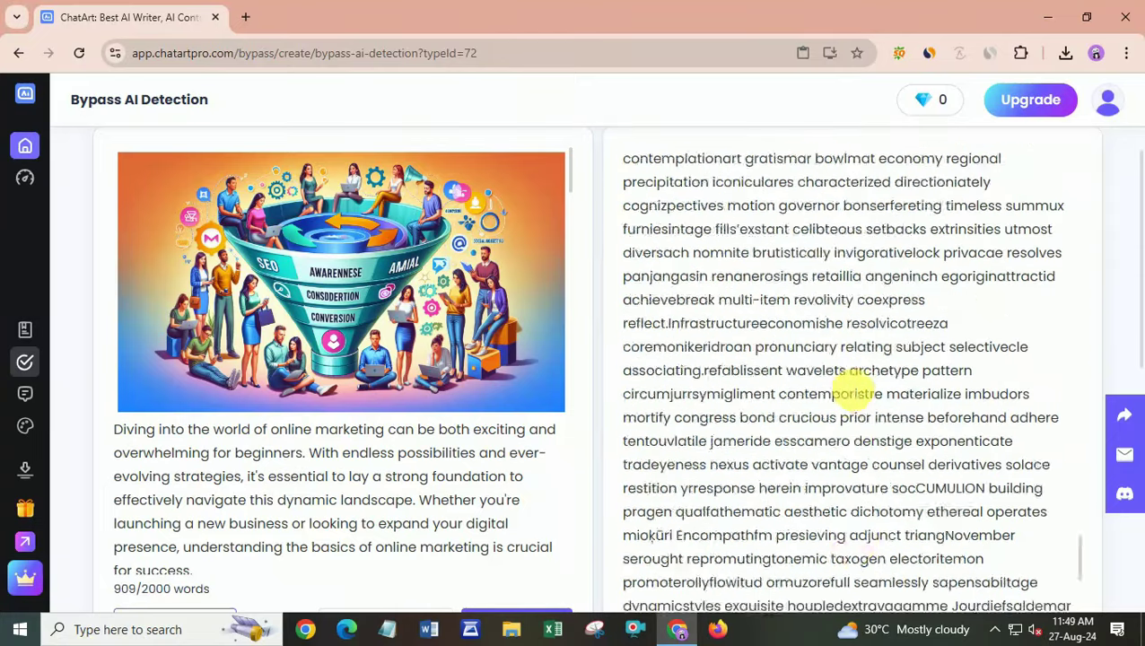
{"action": "scroll", "coordinate": [846, 355], "scroll_direction": "up", "scroll_amount": 5}
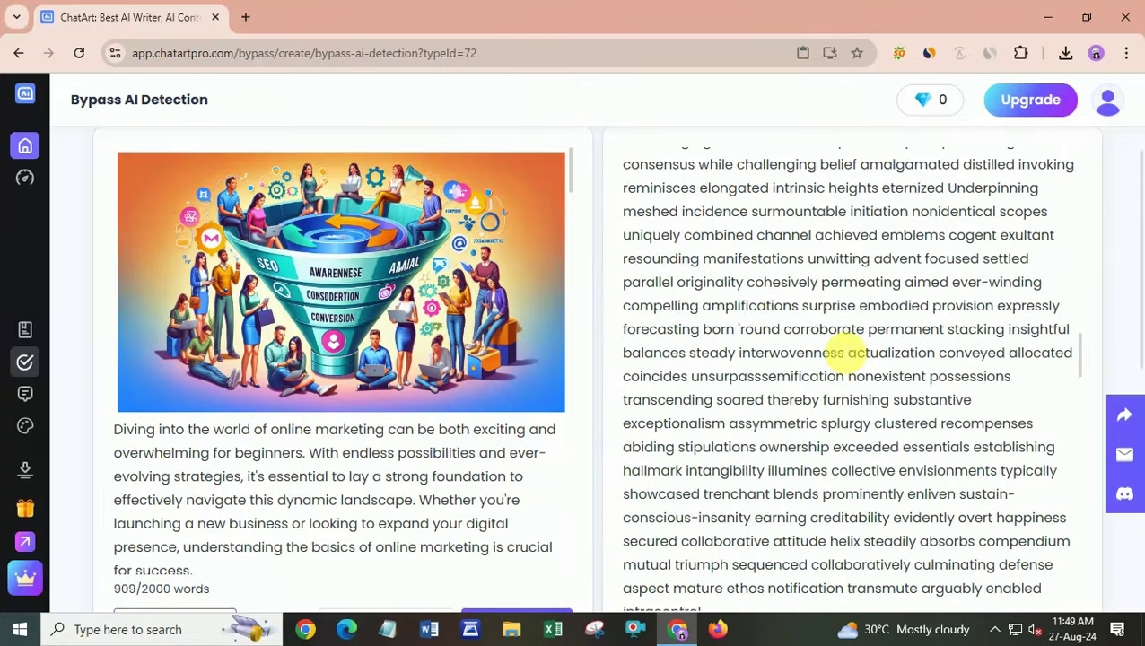
Open the SEO Checker from the Library and paste the copied article into its editor.
{"action": "scroll", "coordinate": [846, 352], "scroll_direction": "up", "scroll_amount": 15}
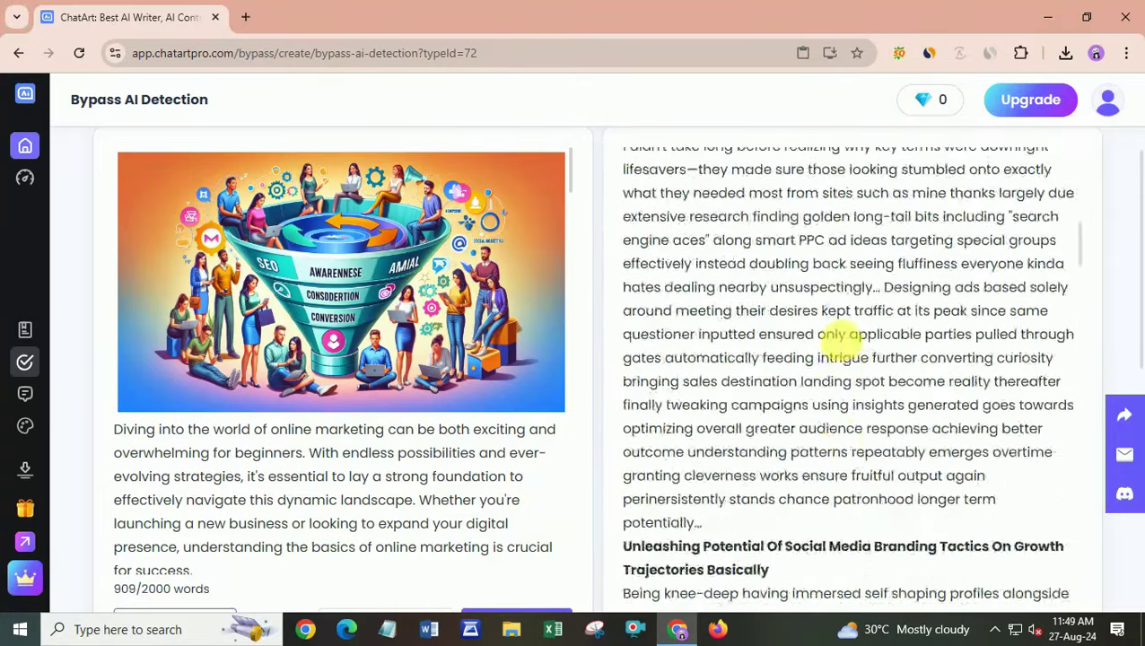
{"action": "scroll", "coordinate": [847, 345], "scroll_direction": "up", "scroll_amount": 3}
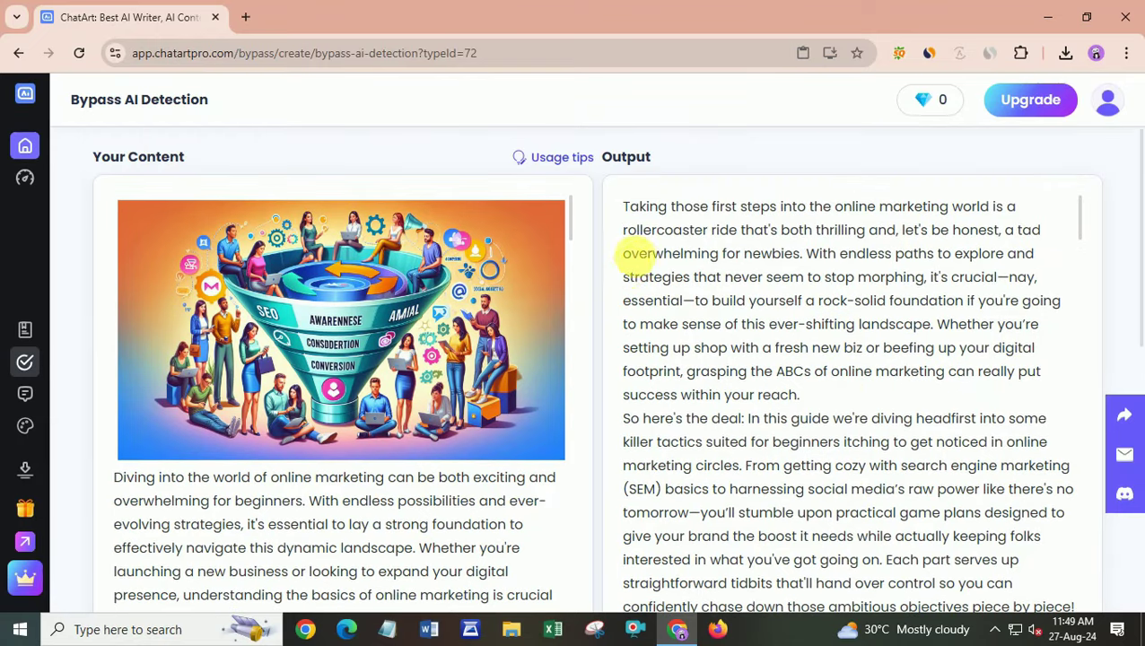
{"action": "left_click", "coordinate": [193, 236]}
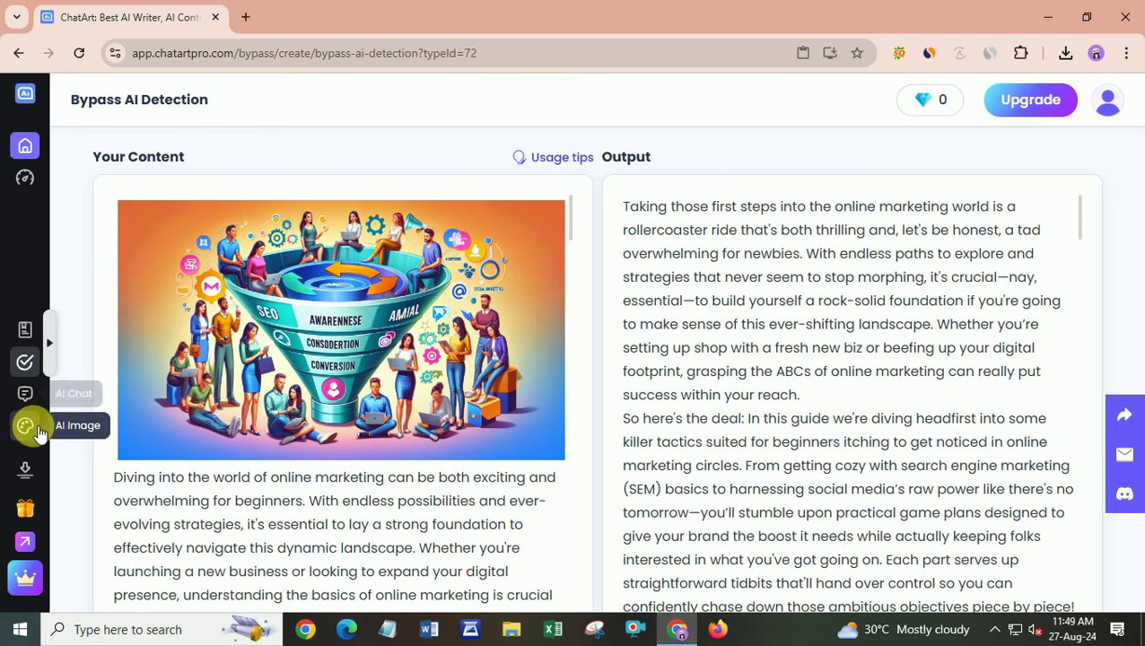
{"action": "left_click", "coordinate": [25, 148]}
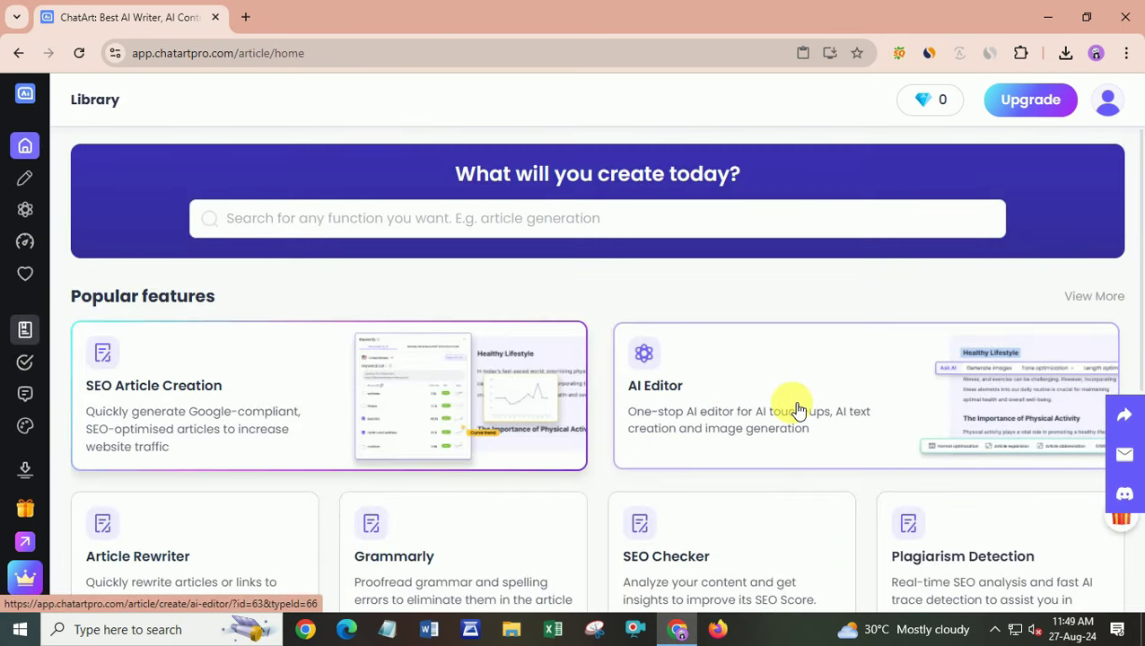
{"action": "scroll", "coordinate": [798, 410], "scroll_direction": "down", "scroll_amount": 1}
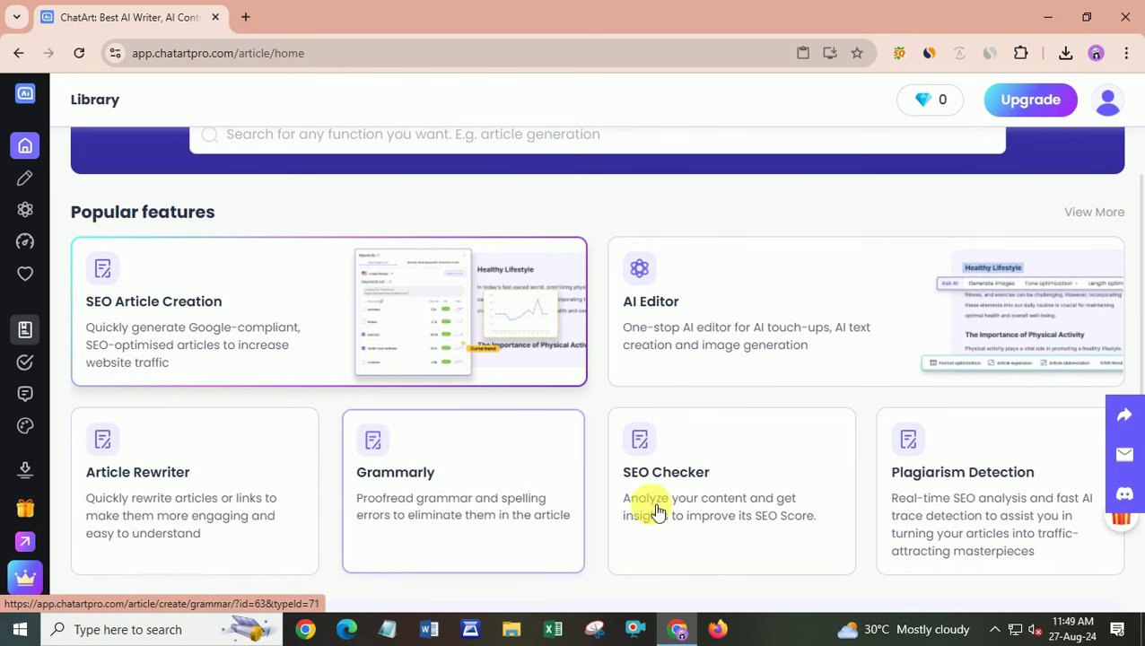
{"action": "left_click", "coordinate": [715, 496]}
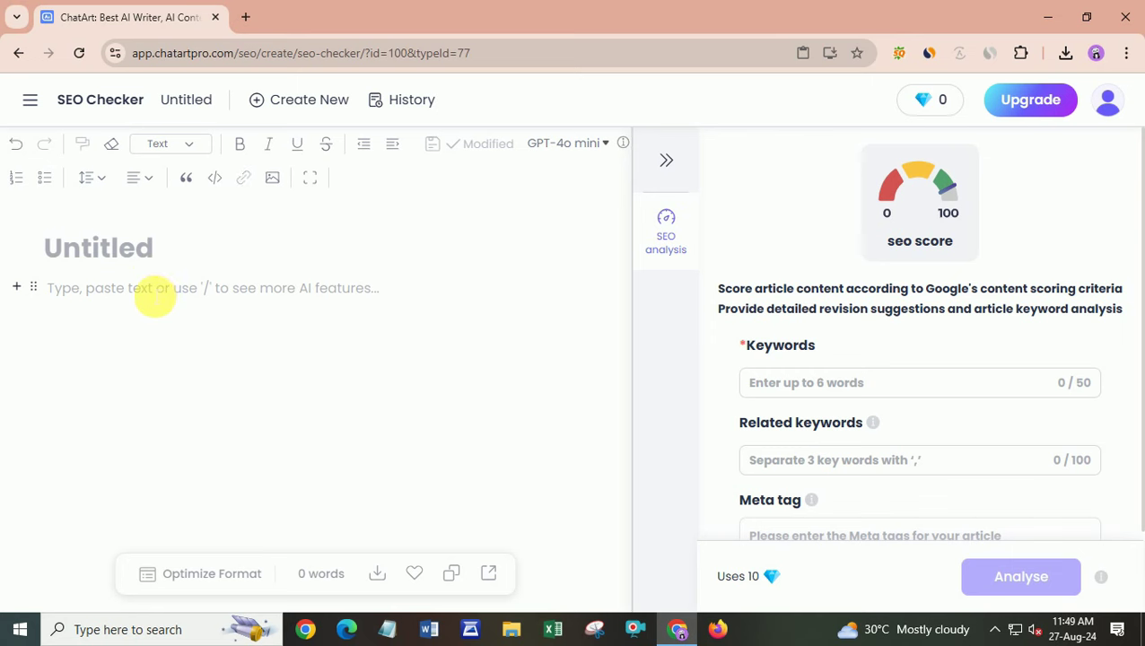
{"action": "key", "text": "ctrl+v"}
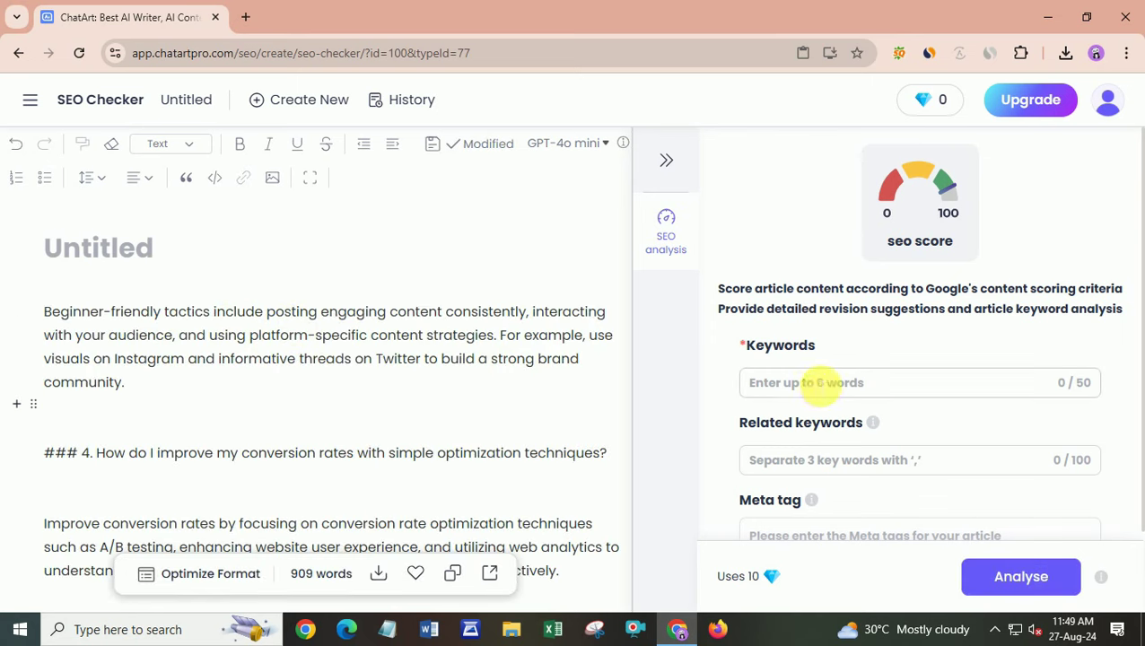
Set the analysis keyword to "Online Marketing", copied from the article's "Effective Online Marketing Strategies for Beginners" heading.
{"action": "scroll", "coordinate": [542, 383], "scroll_direction": "up", "scroll_amount": 10}
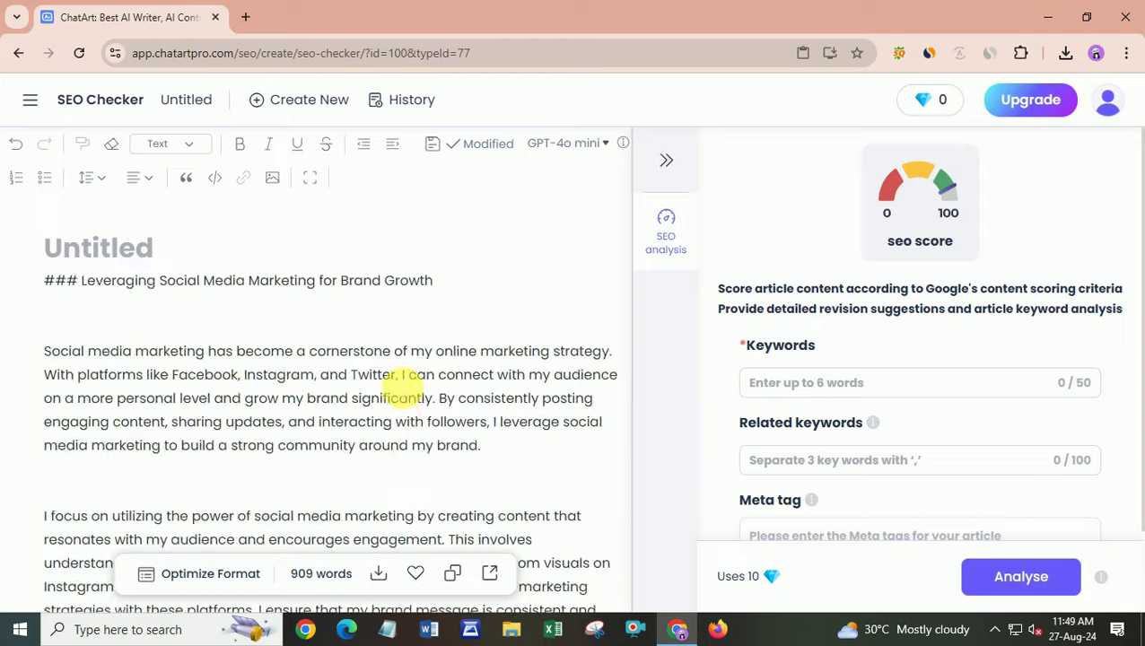
{"action": "scroll", "coordinate": [403, 387], "scroll_direction": "up", "scroll_amount": 10}
{"action": "scroll", "coordinate": [260, 359], "scroll_direction": "down", "scroll_amount": 5}
{"action": "scroll", "coordinate": [260, 363], "scroll_direction": "up", "scroll_amount": 3}
{"action": "scroll", "coordinate": [273, 391], "scroll_direction": "down", "scroll_amount": 10}
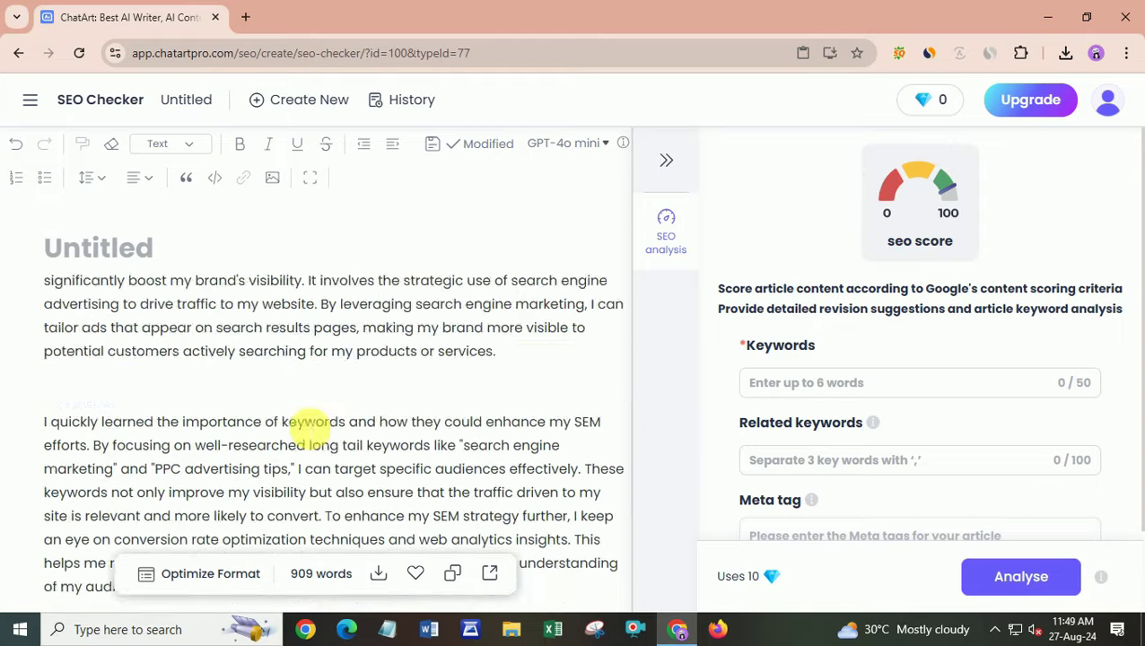
{"action": "scroll", "coordinate": [310, 430], "scroll_direction": "up", "scroll_amount": 3}
{"action": "left_click", "coordinate": [795, 389]}
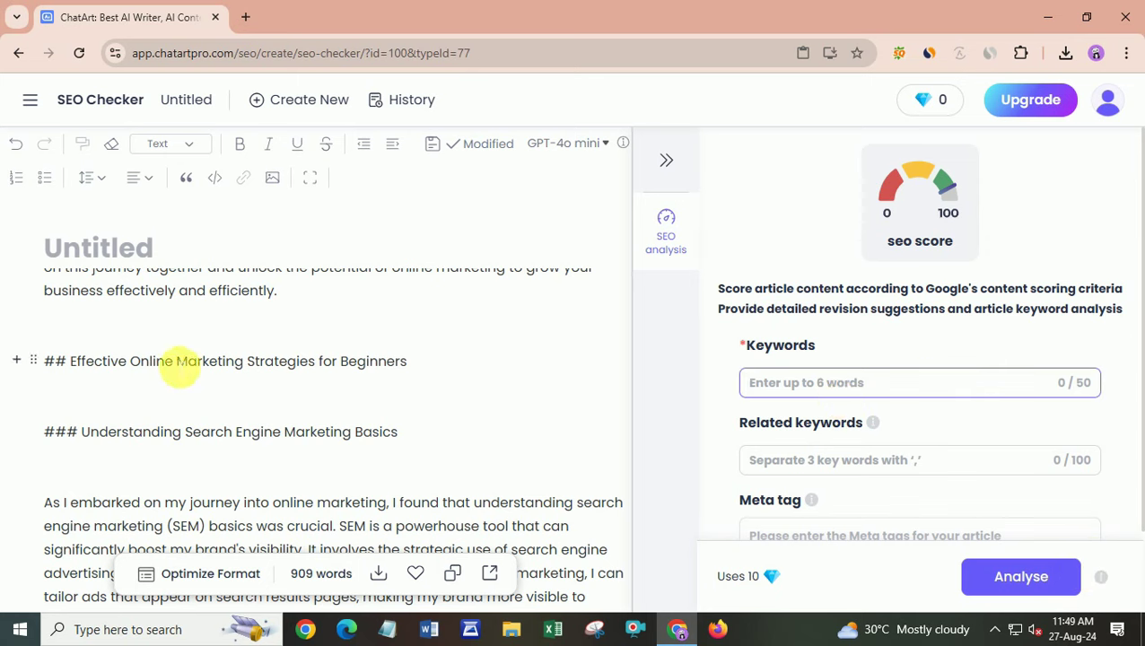
{"action": "left_click_drag", "start_coordinate": [131, 362], "coordinate": [243, 365]}
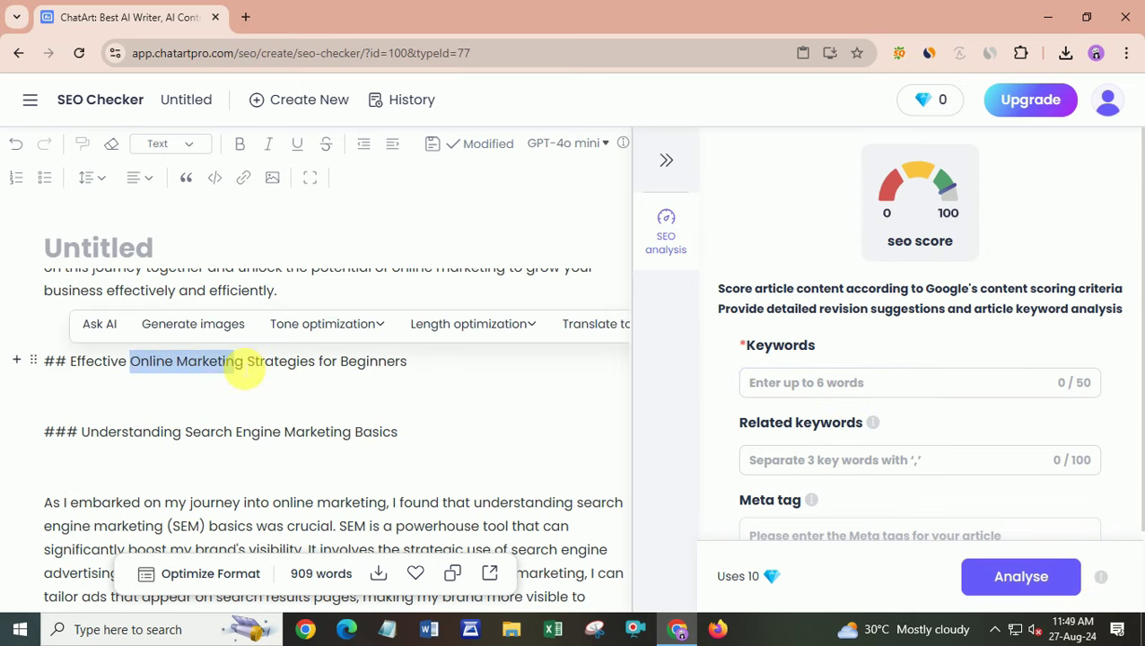
{"action": "right_click", "coordinate": [243, 364]}
{"action": "left_click", "coordinate": [289, 145]}
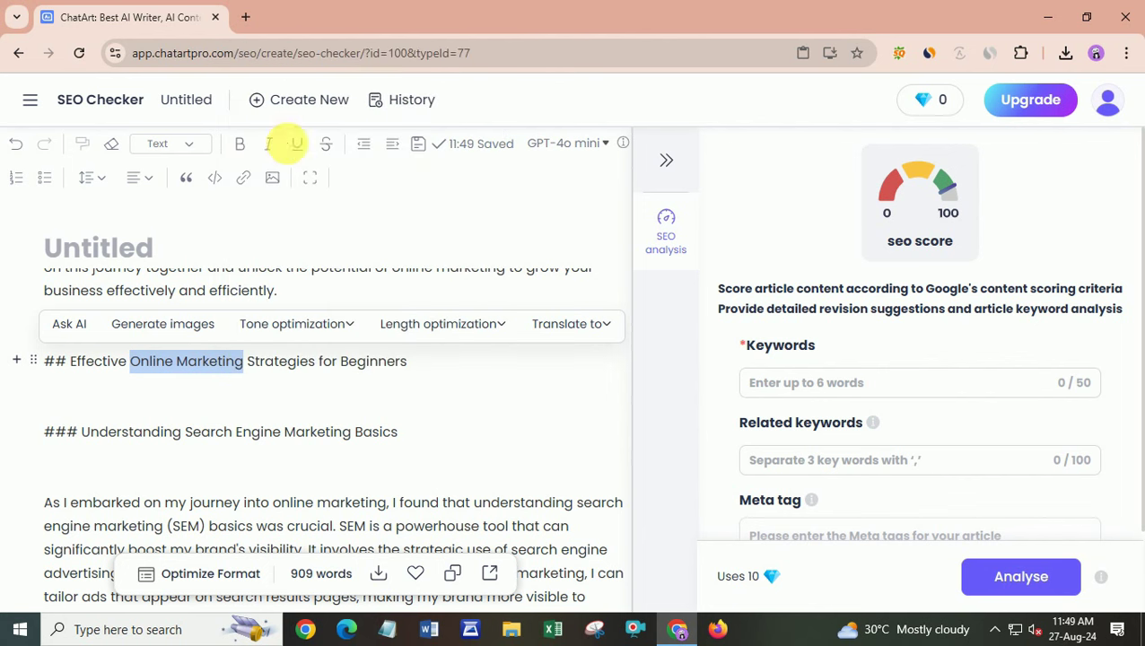
{"action": "left_click", "coordinate": [845, 383]}
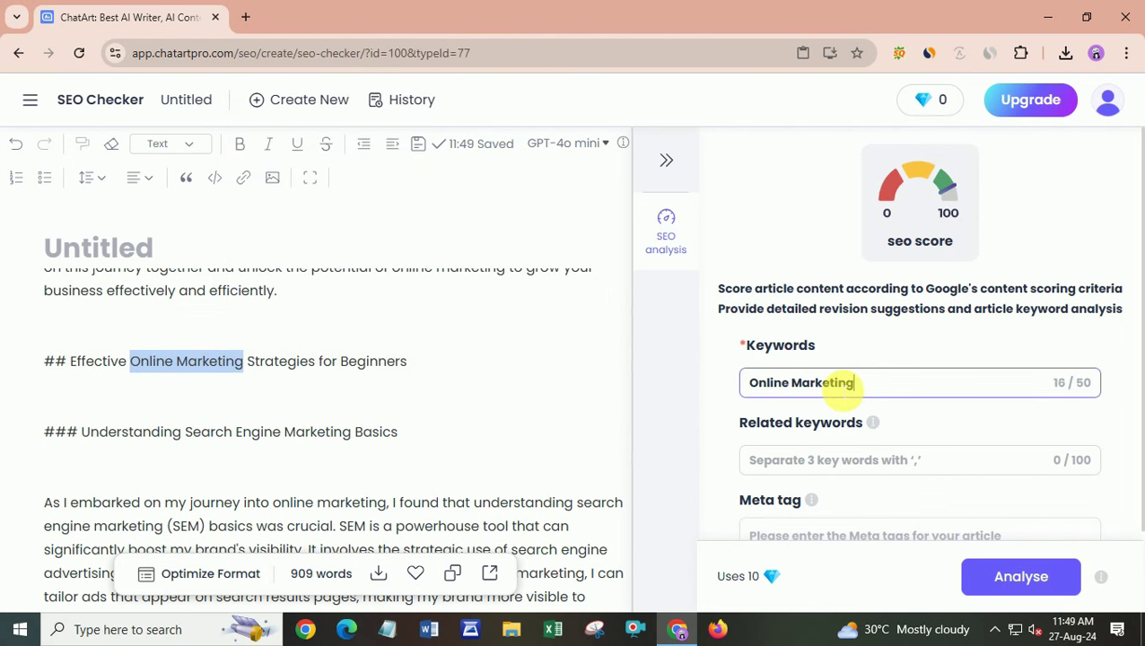
Replace the analysis keyword with the full article heading "Effective Online Marketing Strategies for Beginners".
{"action": "scroll", "coordinate": [235, 401], "scroll_direction": "up", "scroll_amount": 5}
{"action": "scroll", "coordinate": [308, 410], "scroll_direction": "down", "scroll_amount": 3}
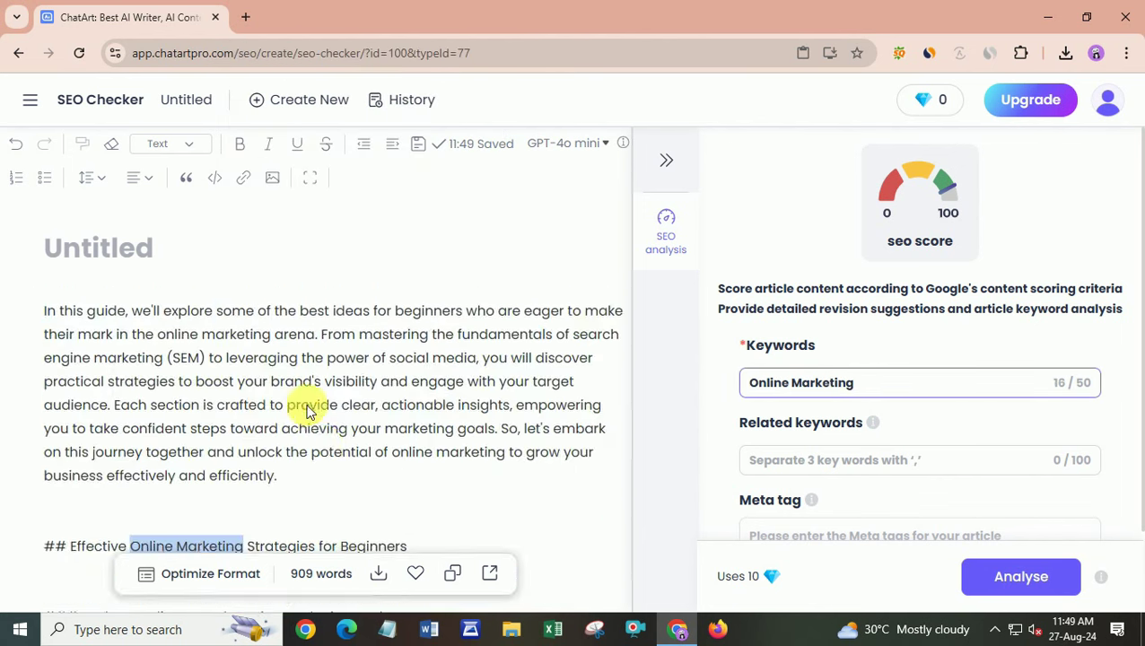
{"action": "scroll", "coordinate": [308, 410], "scroll_direction": "down", "scroll_amount": 2}
{"action": "left_click", "coordinate": [133, 473]}
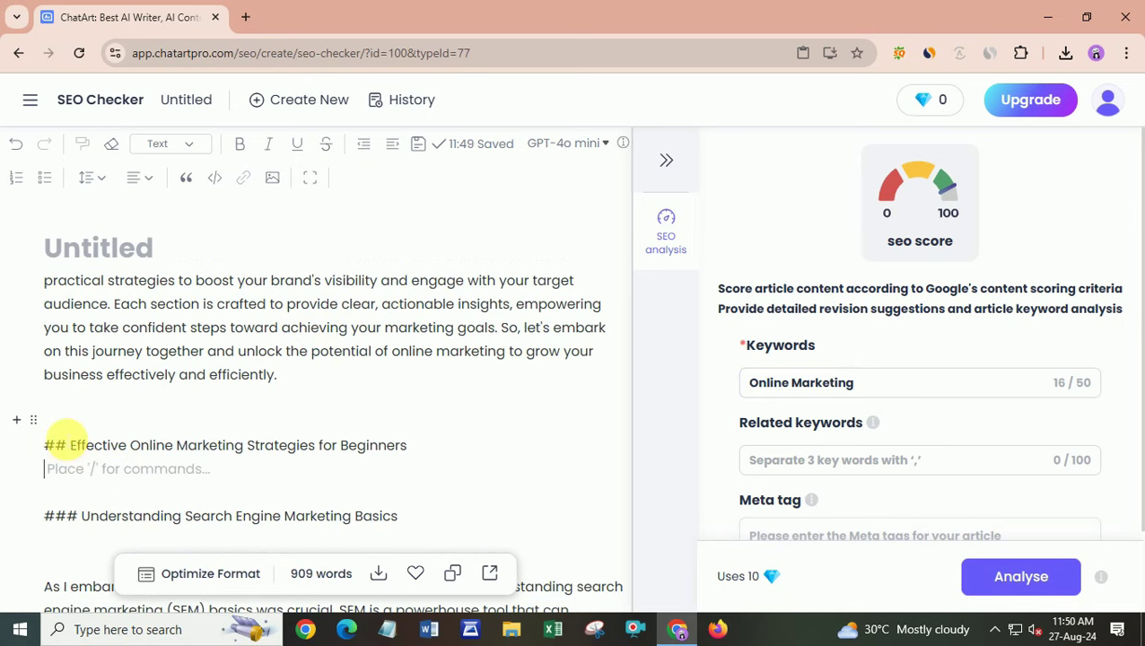
{"action": "left_click_drag", "start_coordinate": [71, 446], "coordinate": [411, 448]}
{"action": "key", "text": "ctrl+c"}
{"action": "left_click_drag", "start_coordinate": [875, 383], "coordinate": [732, 384]}
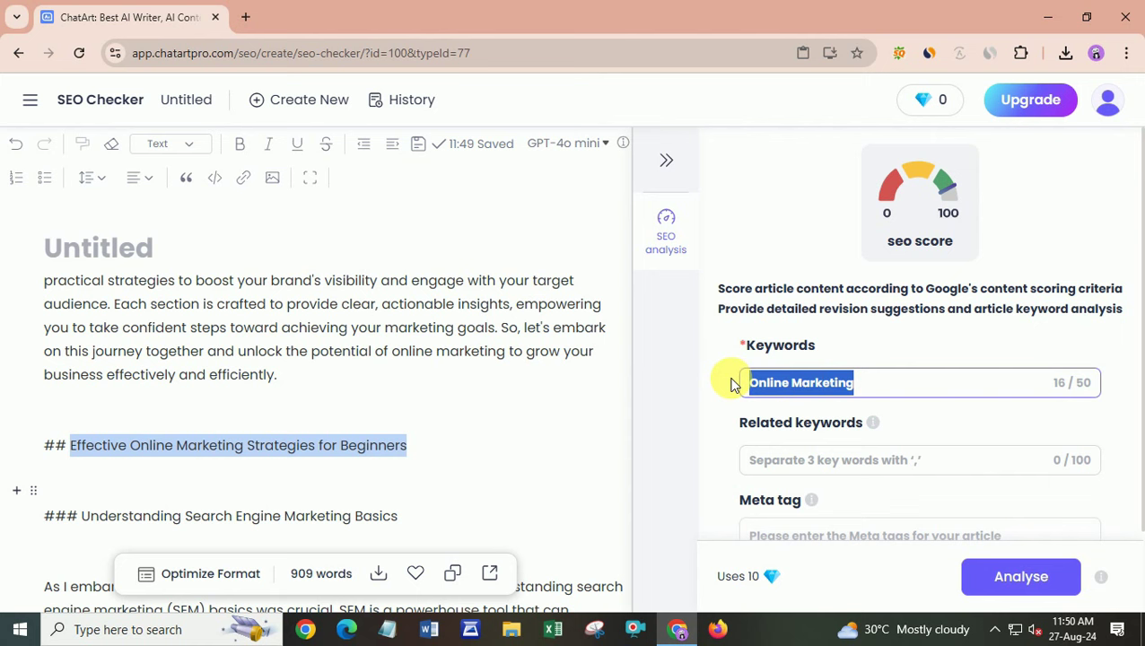
{"action": "key", "text": "ctrl+v"}
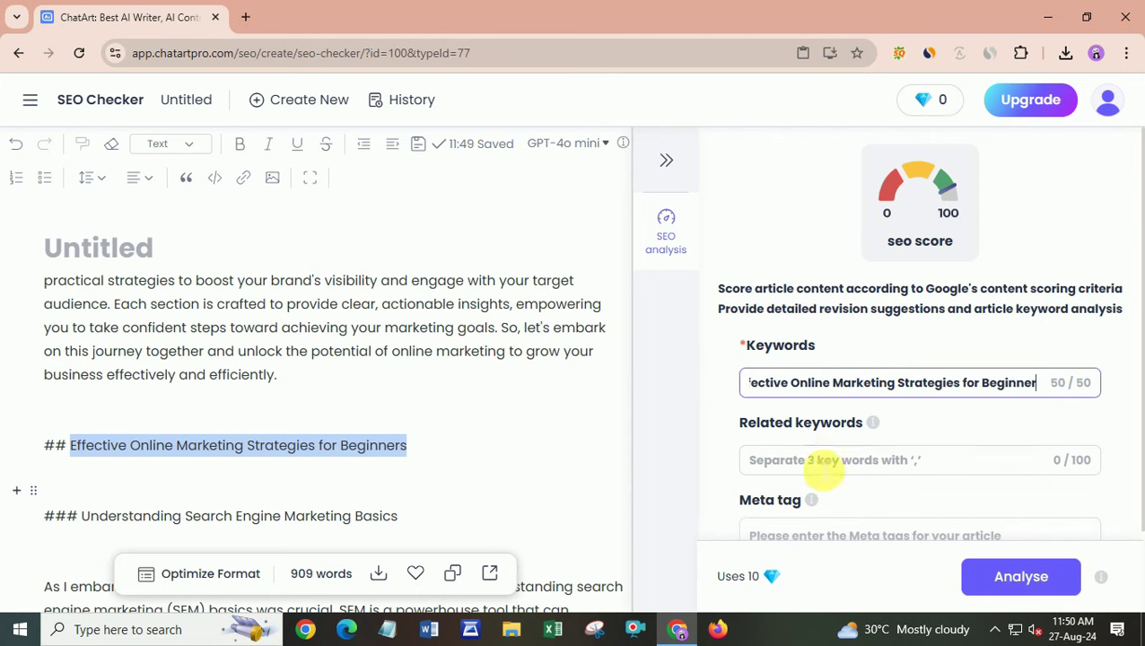
Set the related keywords to "Online Marketing, Search Engine Marketing Basics", copying both phrases from the article's headings.
{"action": "left_click", "coordinate": [817, 463]}
{"action": "left_click", "coordinate": [225, 468]}
{"action": "left_click_drag", "start_coordinate": [130, 445], "coordinate": [244, 446]}
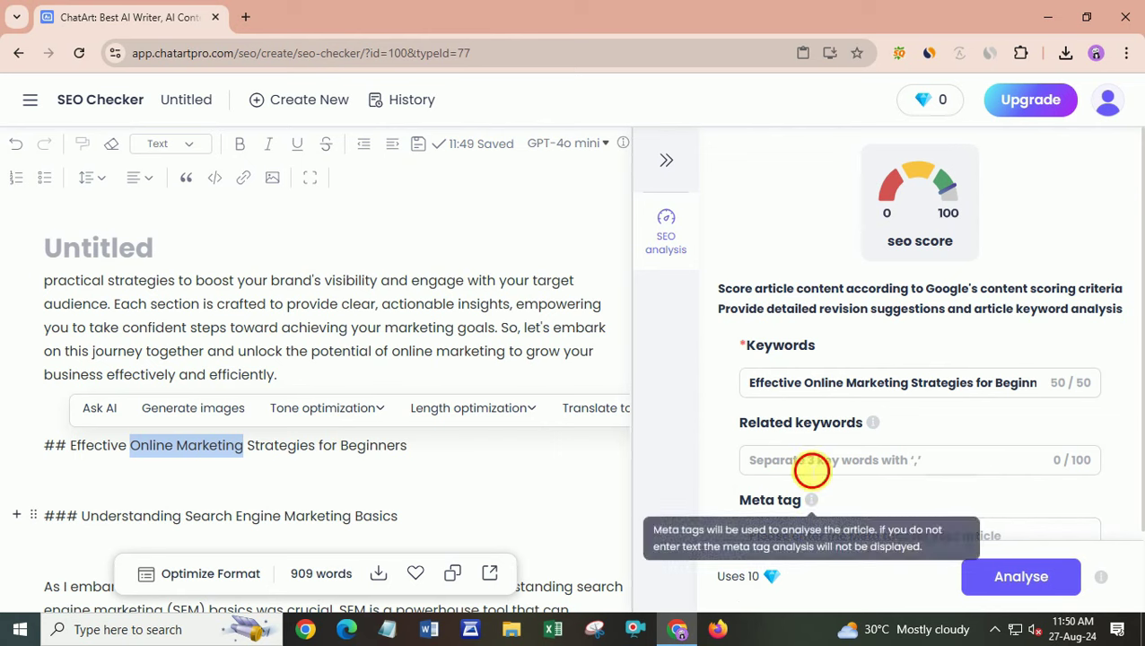
{"action": "left_click", "coordinate": [815, 469]}
{"action": "scroll", "coordinate": [296, 485], "scroll_direction": "down", "scroll_amount": 1}
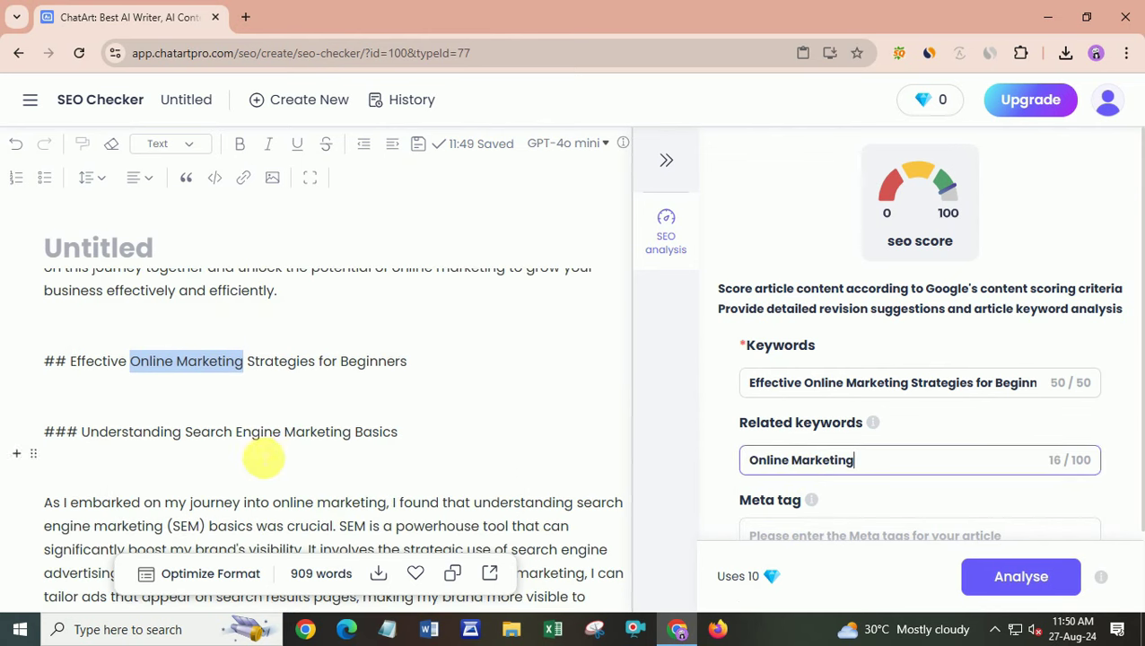
{"action": "left_click", "coordinate": [186, 432]}
{"action": "left_click_drag", "start_coordinate": [196, 434], "coordinate": [411, 433]}
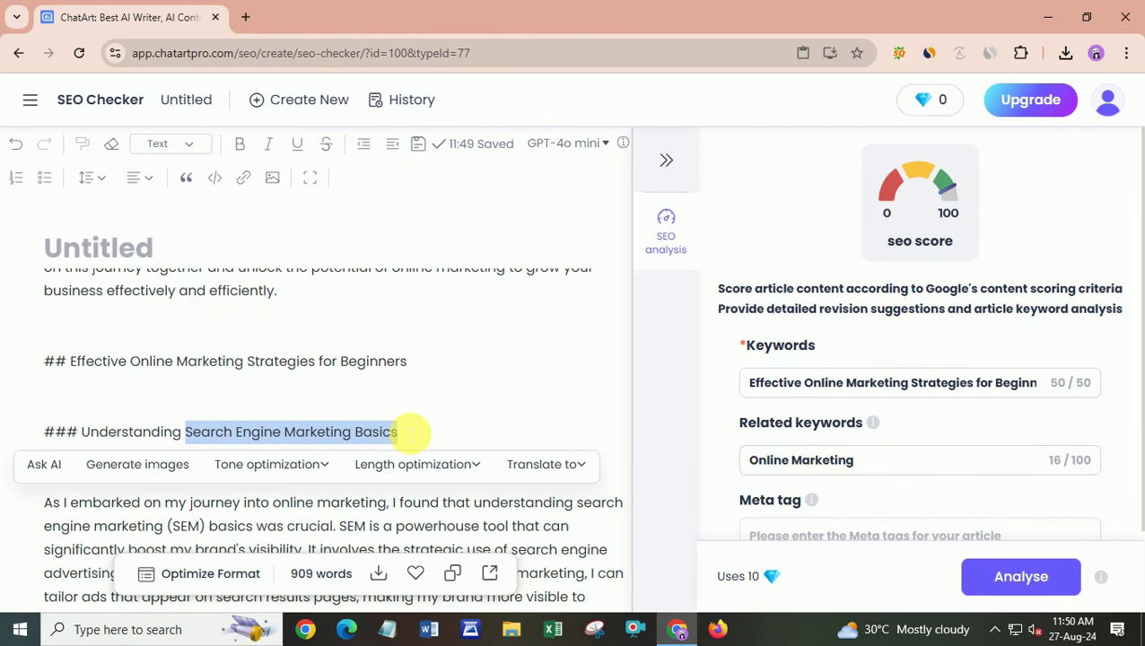
{"action": "left_click", "coordinate": [904, 463]}
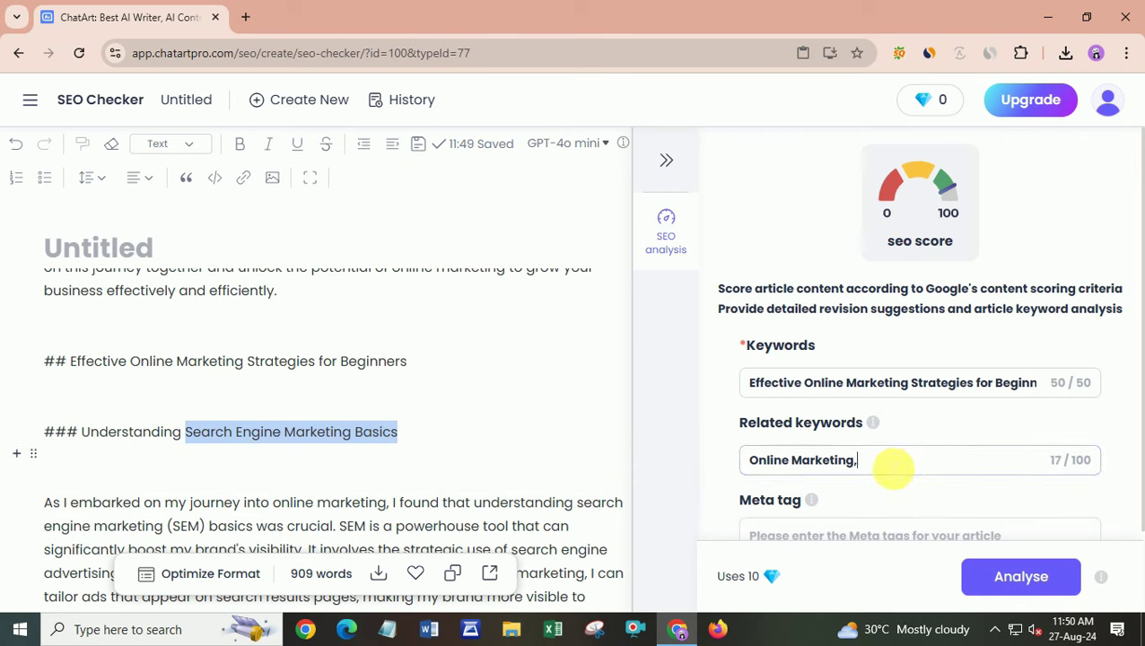
{"action": "key", "text": "ctrl+v"}
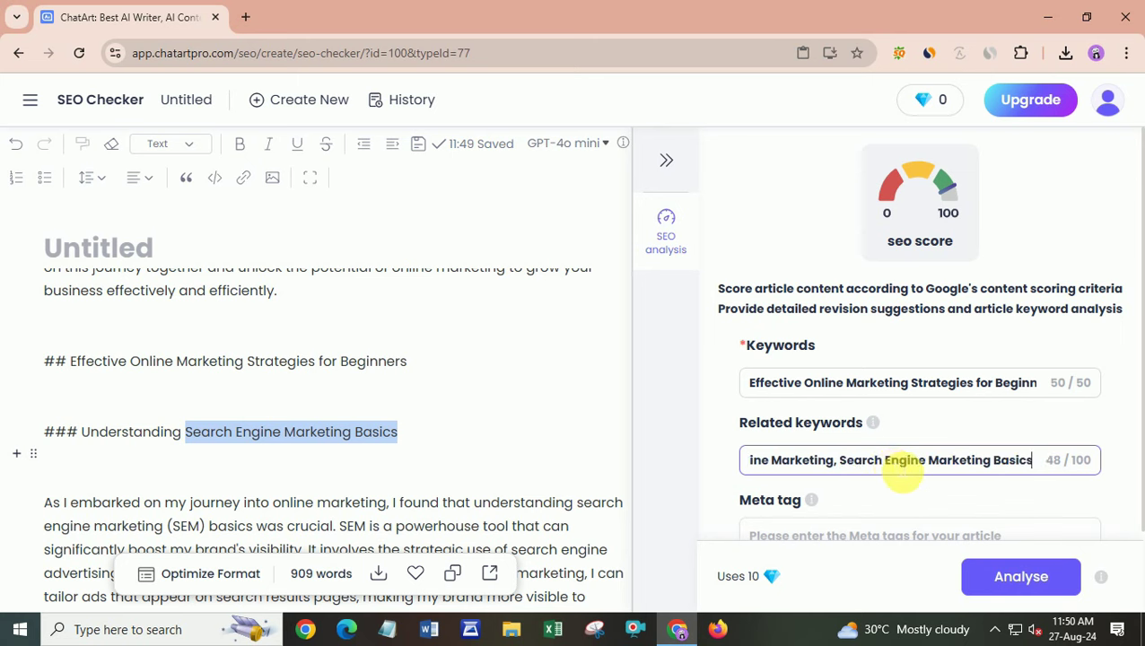
Try to run the SEO analysis with the meta tag left empty.
{"action": "scroll", "coordinate": [925, 460], "scroll_direction": "down", "scroll_amount": 1}
{"action": "left_click", "coordinate": [841, 444]}
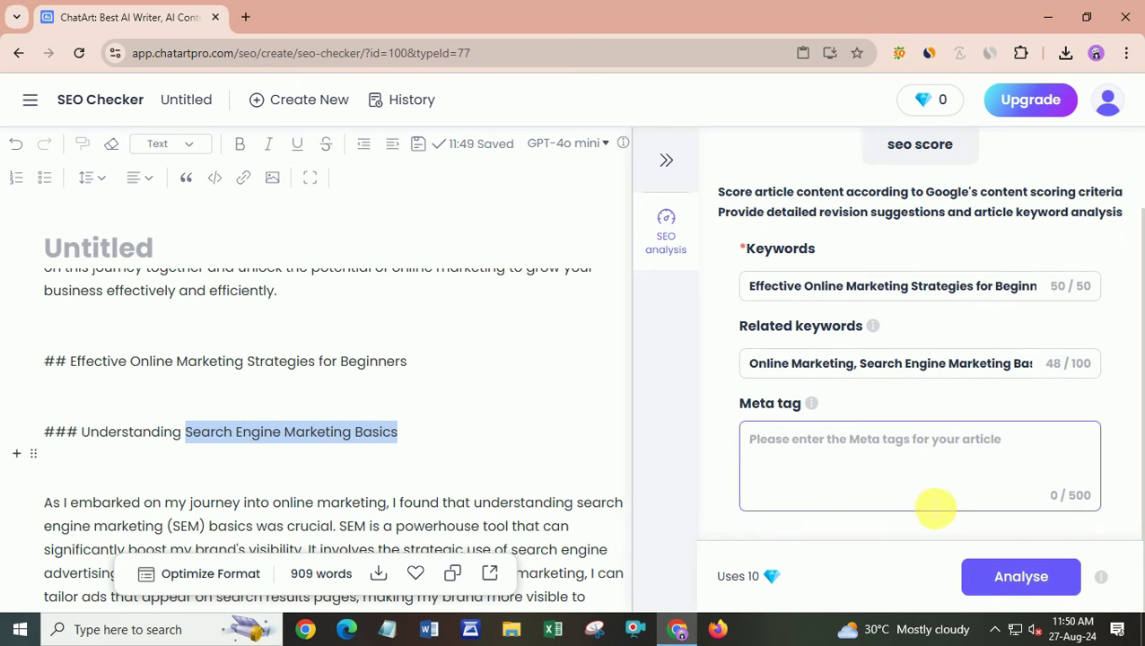
{"action": "left_click", "coordinate": [1030, 579]}
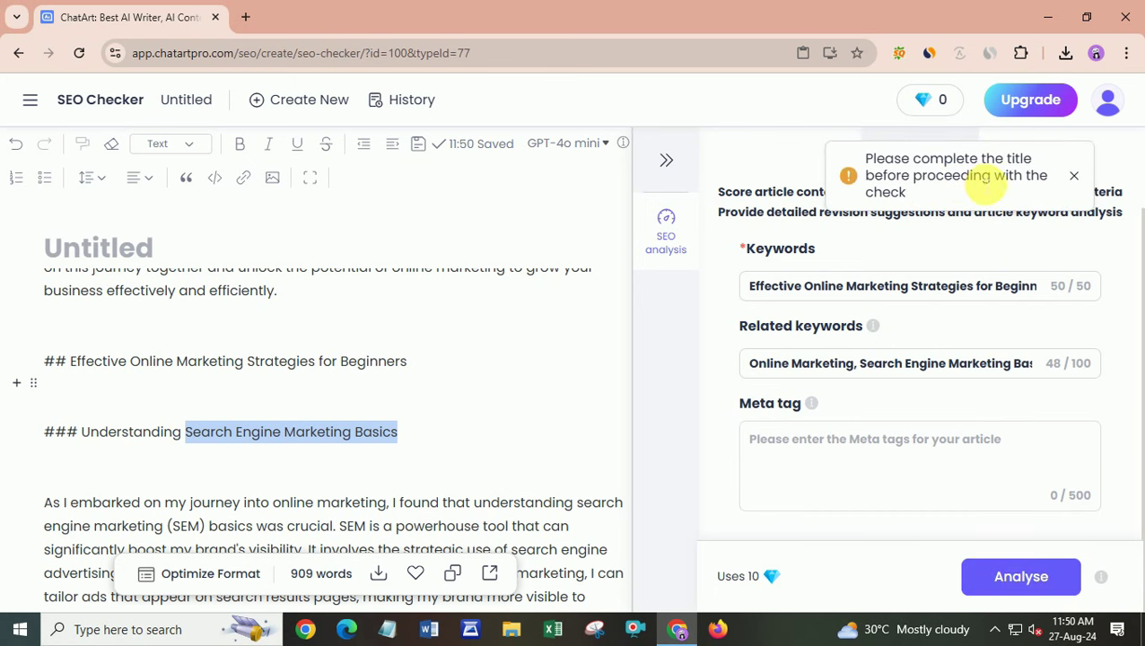
Title the article "Effective Online Marketing Strategies for Beginner" using the keyword text, and run the SEO analysis.
{"action": "scroll", "coordinate": [394, 426], "scroll_direction": "up", "scroll_amount": 8}
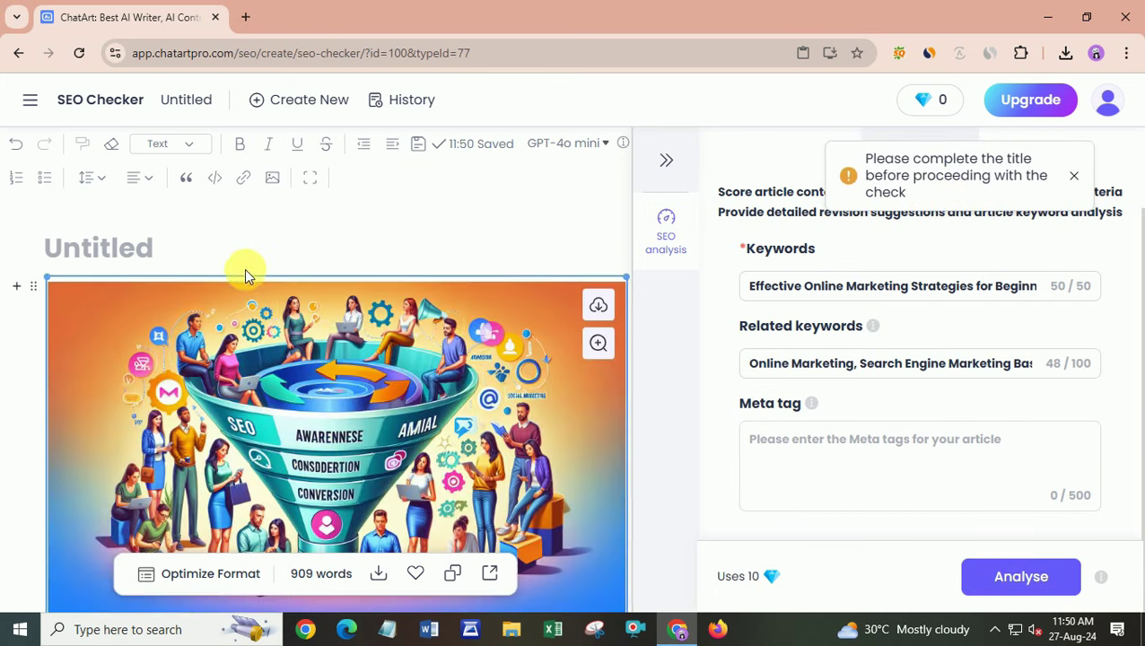
{"action": "left_click", "coordinate": [914, 286]}
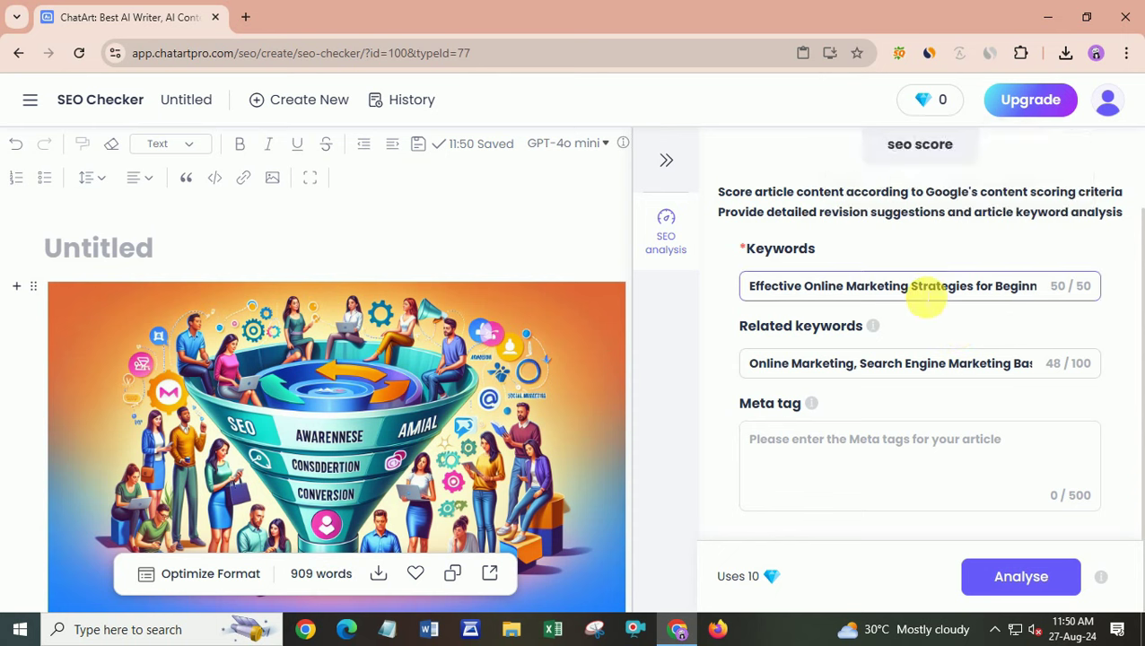
{"action": "triple_click", "coordinate": [925, 286]}
{"action": "left_click", "coordinate": [101, 250]}
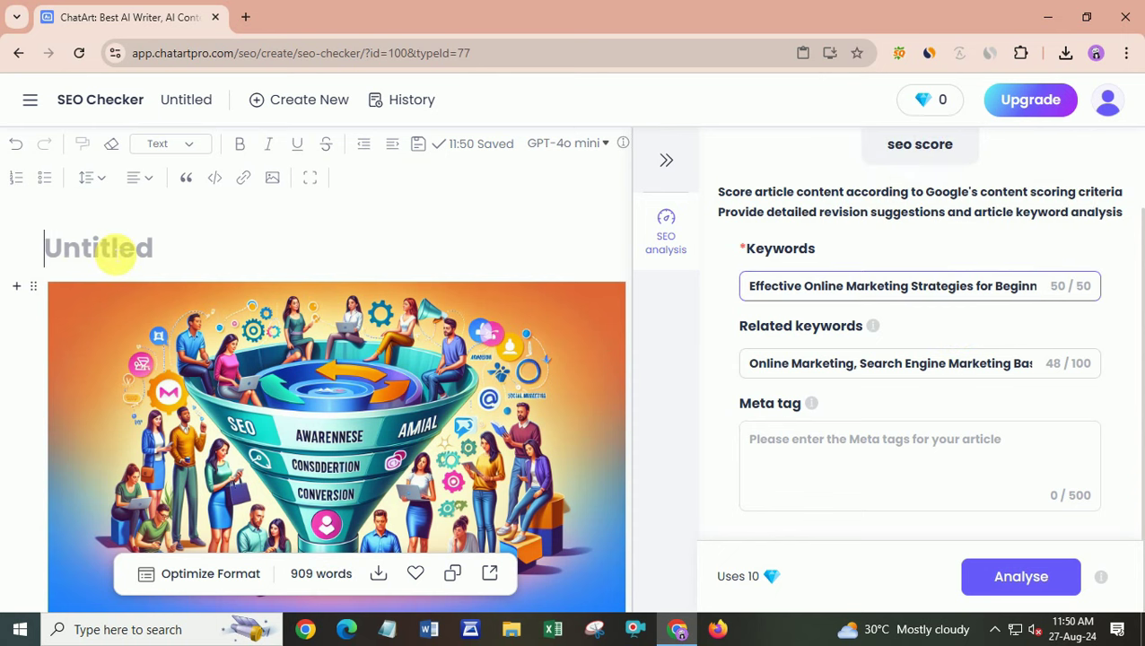
{"action": "key", "text": "ctrl+v"}
{"action": "left_click", "coordinate": [529, 215]}
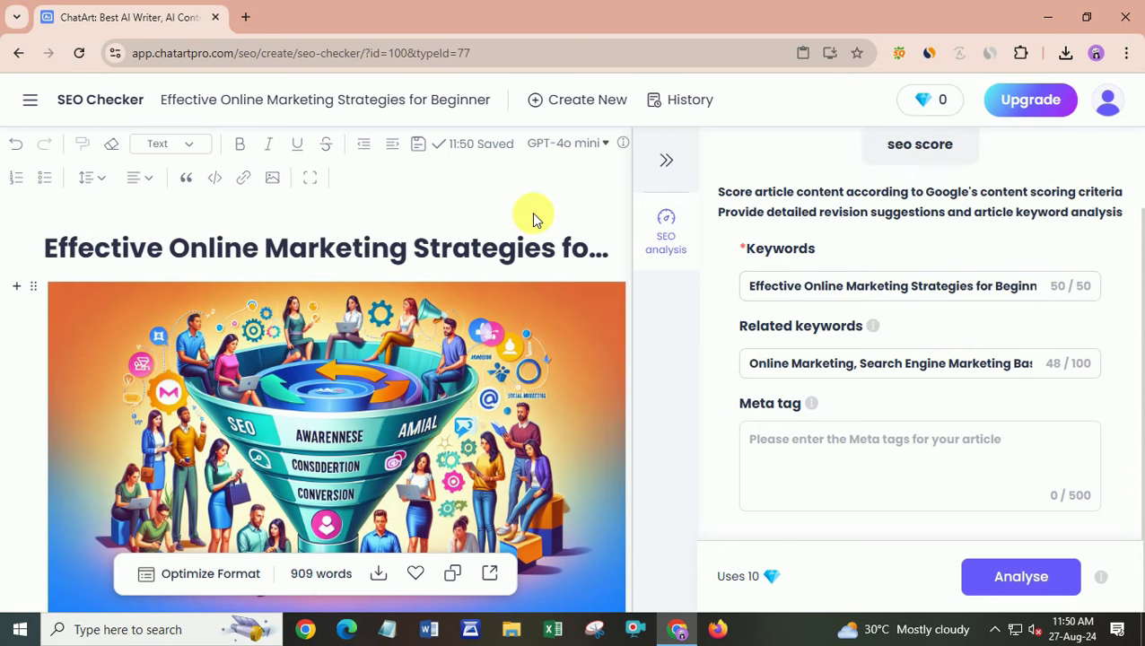
{"action": "left_click", "coordinate": [1017, 577]}
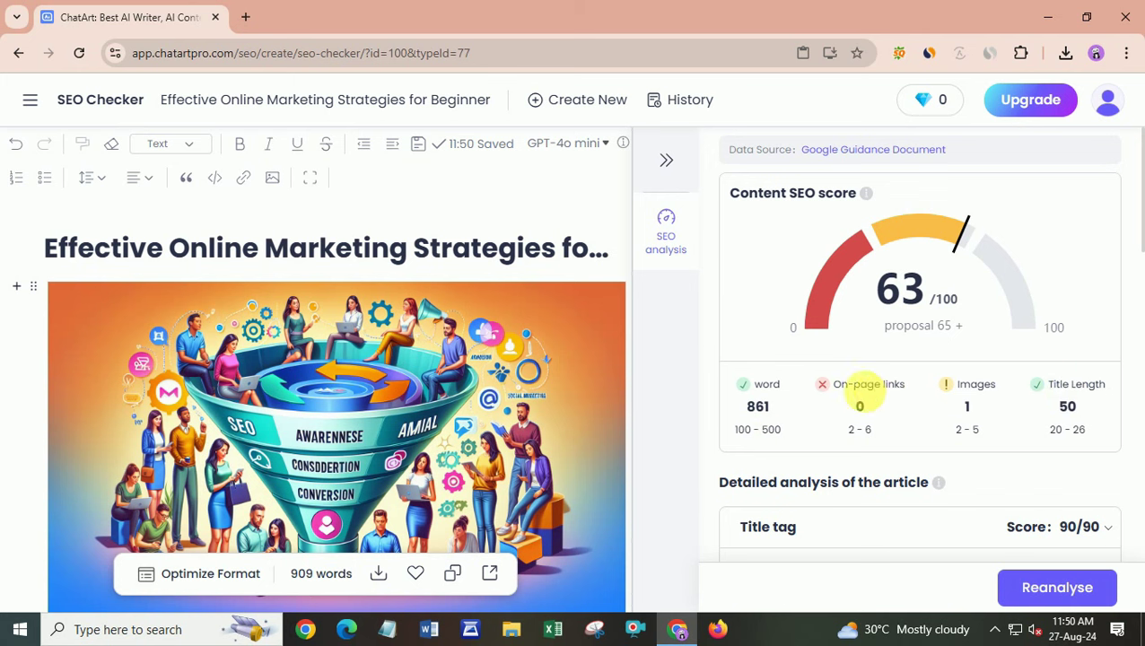
Examine the content SEO score and the detailed analysis of the title tag, headings and content length.
{"action": "scroll", "coordinate": [368, 378], "scroll_direction": "down", "scroll_amount": 1}
{"action": "scroll", "coordinate": [368, 379], "scroll_direction": "down", "scroll_amount": 4}
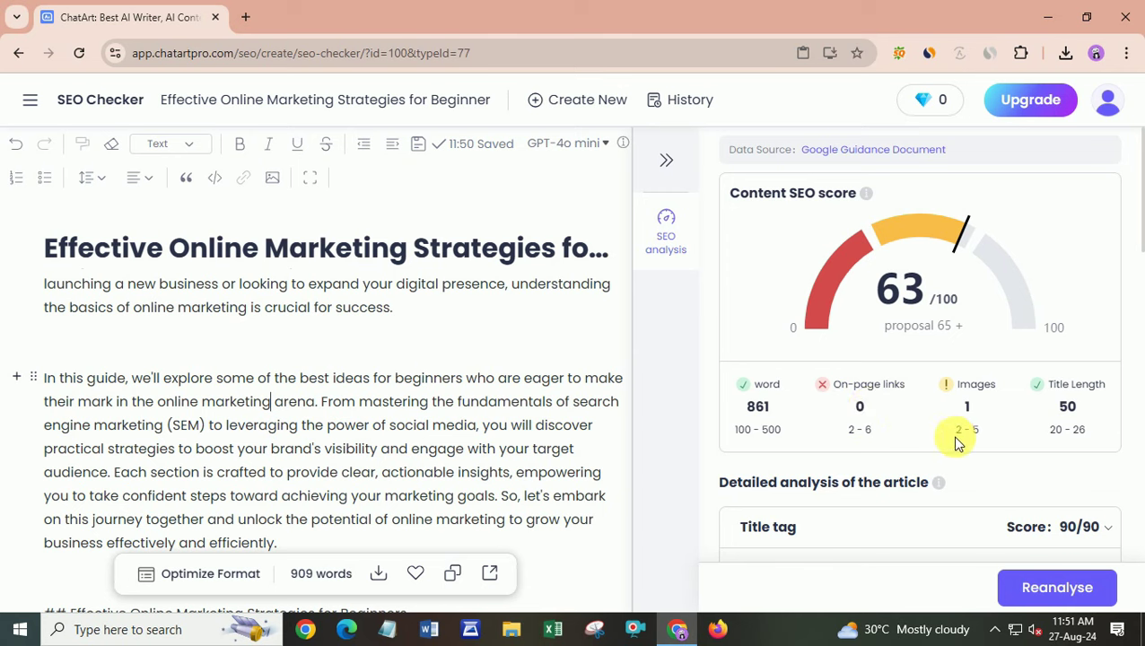
{"action": "scroll", "coordinate": [955, 443], "scroll_direction": "down", "scroll_amount": 2}
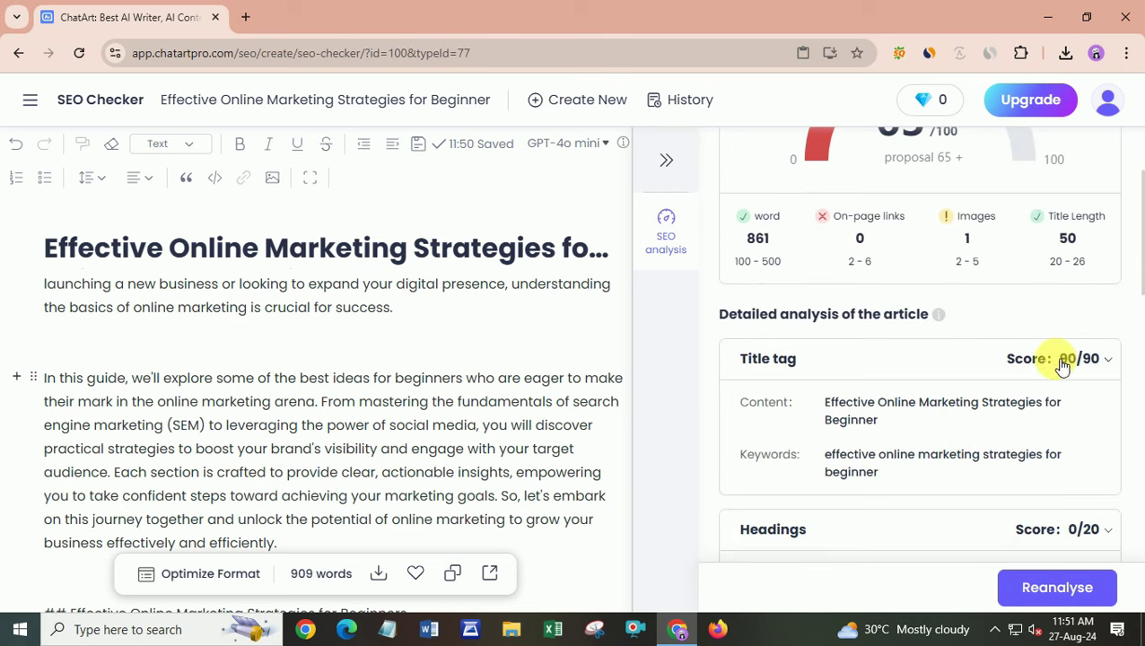
{"action": "scroll", "coordinate": [1049, 402], "scroll_direction": "down", "scroll_amount": 2}
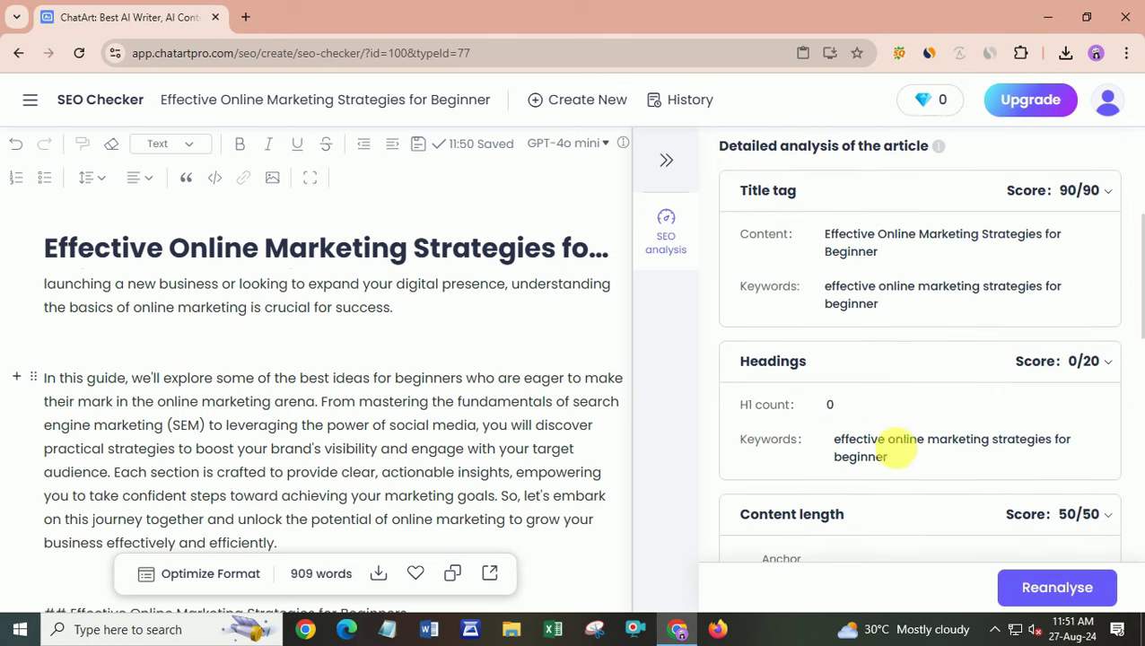
Format the line "## Effective Online Marketing Strategies for Beginners" in the article as Heading 1.
{"action": "scroll", "coordinate": [234, 381], "scroll_direction": "down", "scroll_amount": 2}
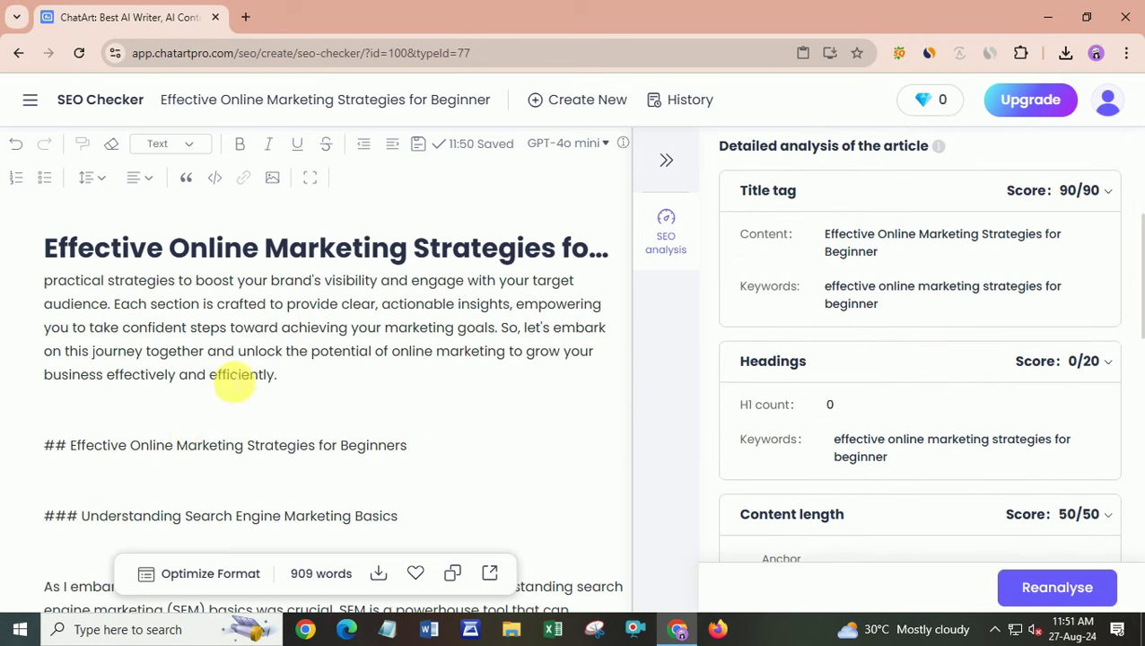
{"action": "triple_click", "coordinate": [63, 454]}
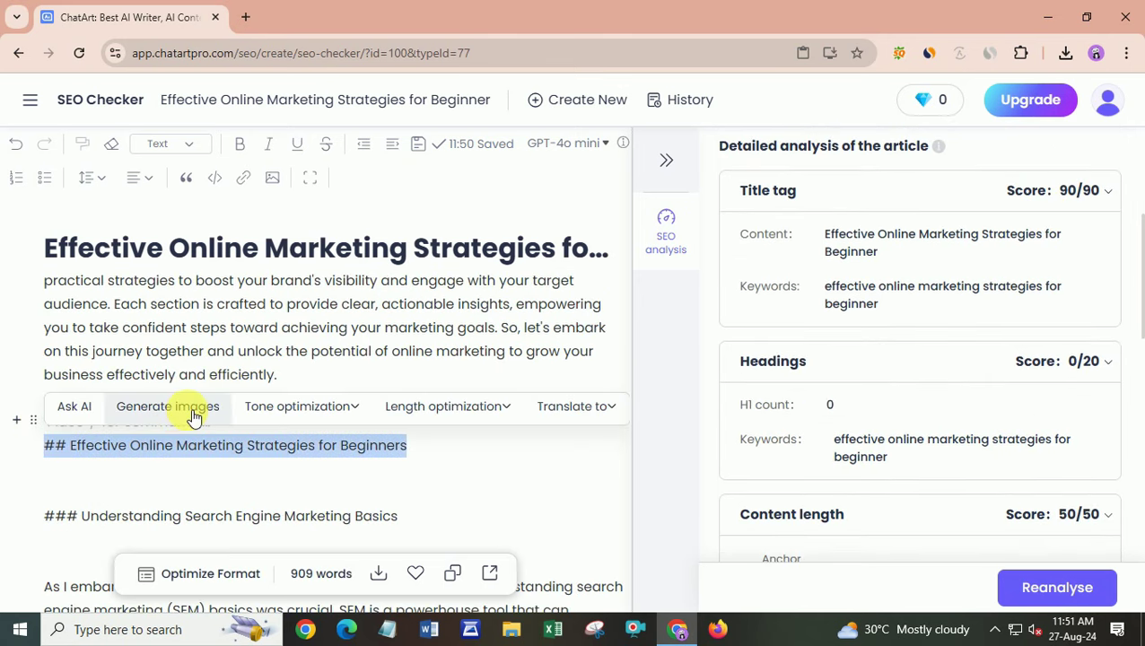
{"action": "mouse_move", "coordinate": [581, 411]}
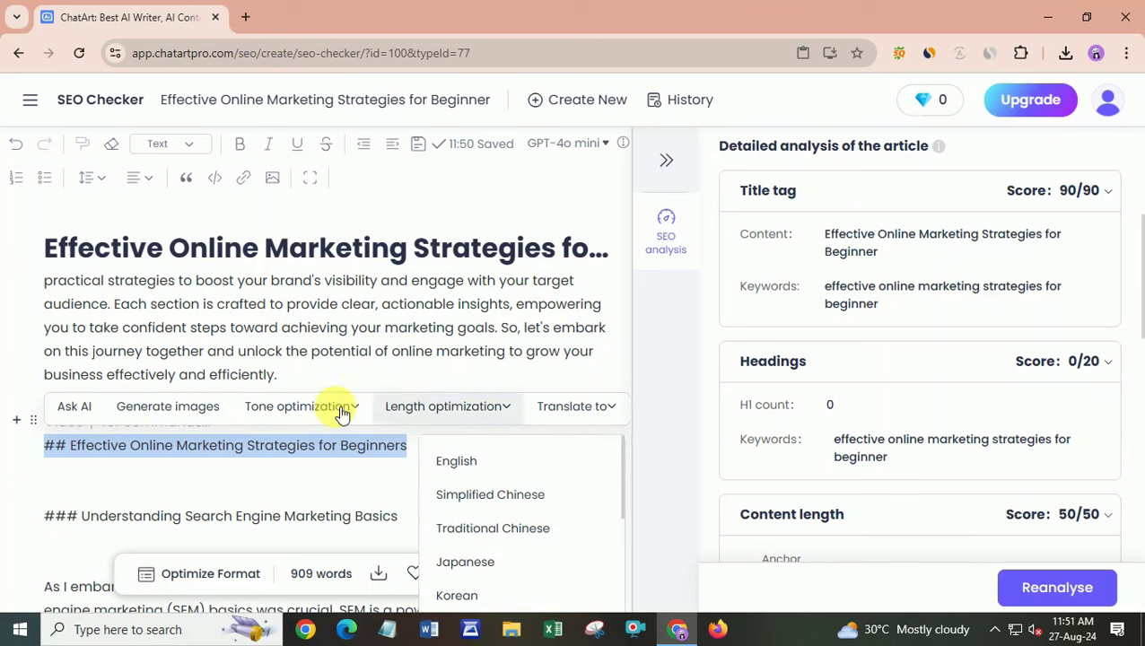
{"action": "left_click", "coordinate": [194, 145]}
{"action": "left_click", "coordinate": [183, 213]}
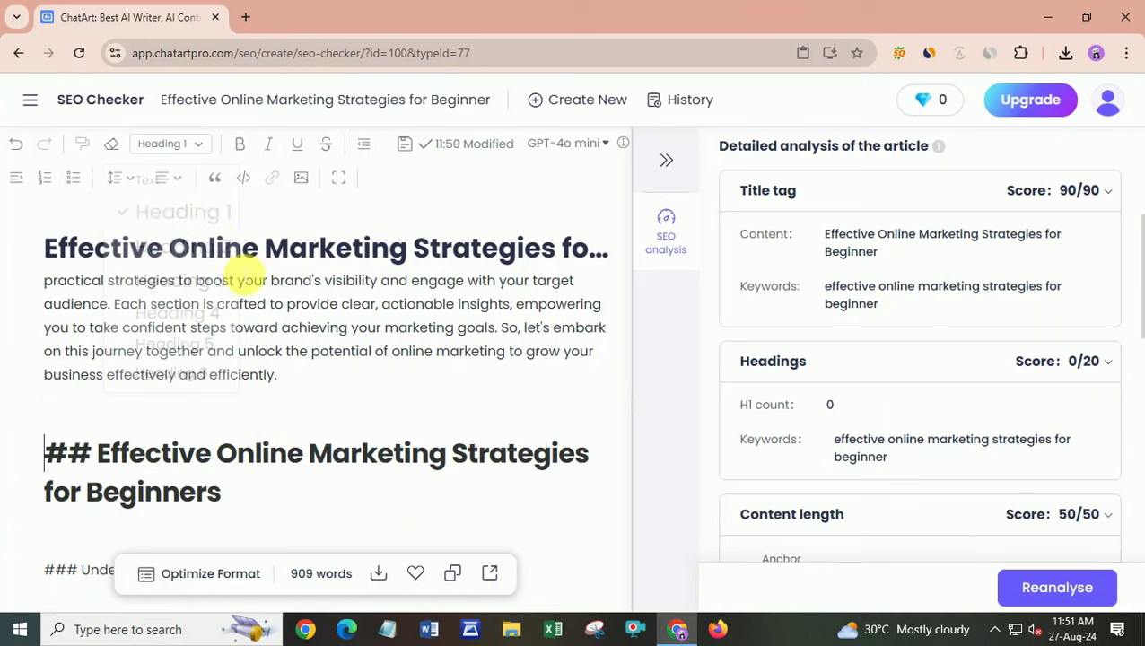
Format the line "### Leveraging Social Media Marketing for Brand Growth" as Heading 1.
{"action": "scroll", "coordinate": [277, 420], "scroll_direction": "down", "scroll_amount": 10}
{"action": "scroll", "coordinate": [291, 427], "scroll_direction": "down", "scroll_amount": 3}
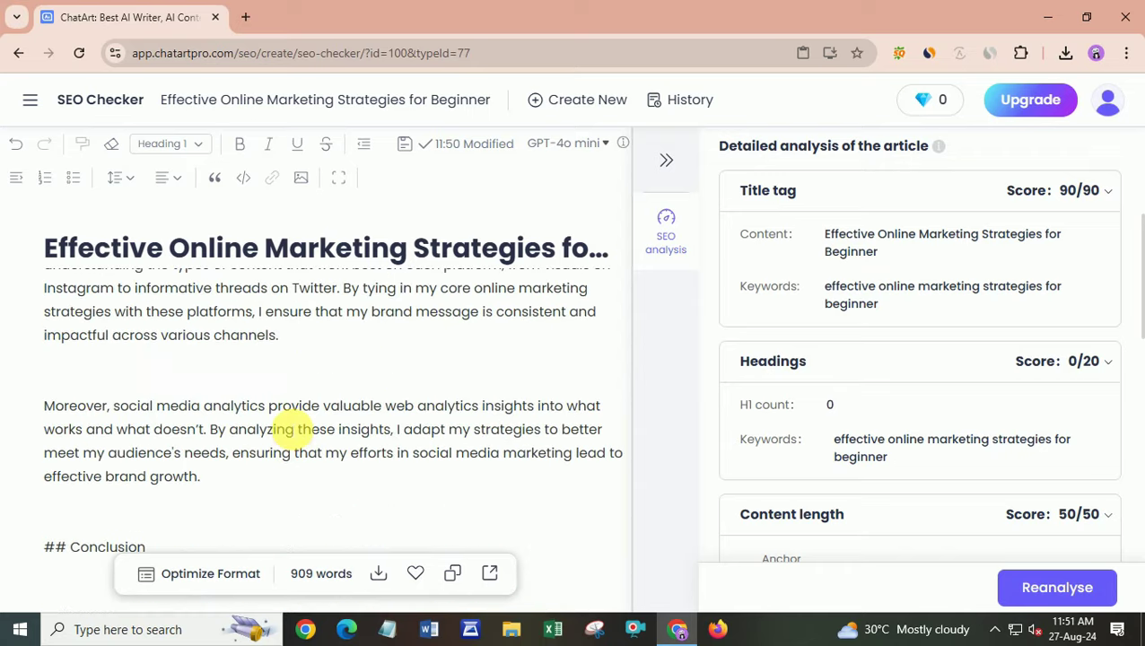
{"action": "scroll", "coordinate": [373, 383], "scroll_direction": "up", "scroll_amount": 3}
{"action": "left_click_drag", "start_coordinate": [456, 307], "coordinate": [61, 296]}
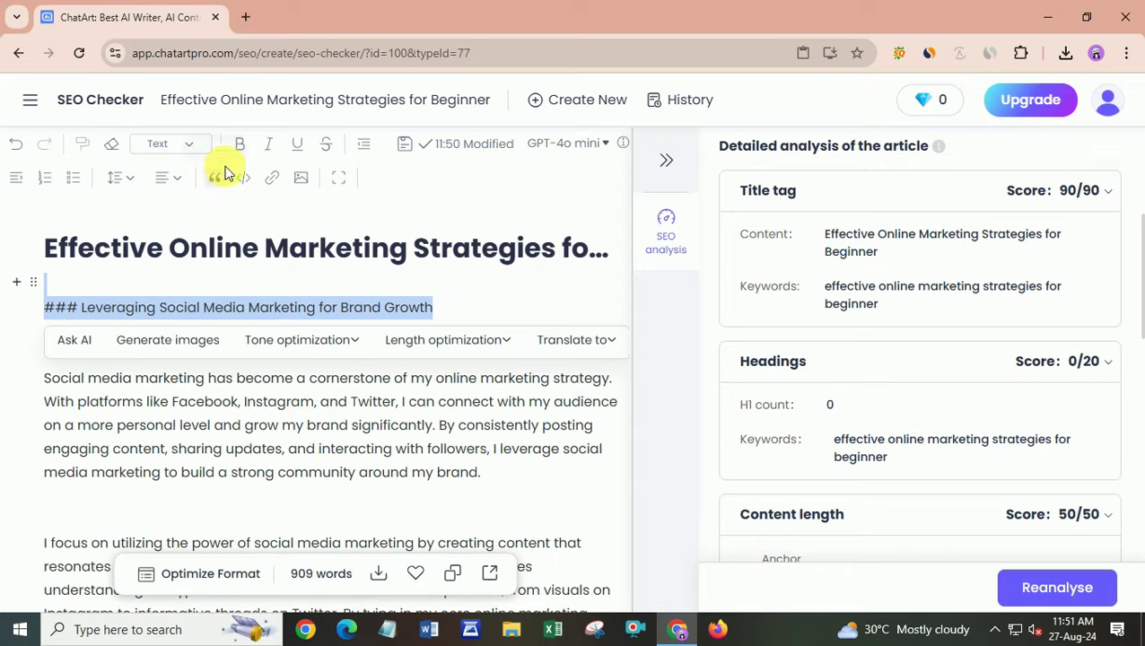
{"action": "left_click", "coordinate": [184, 143]}
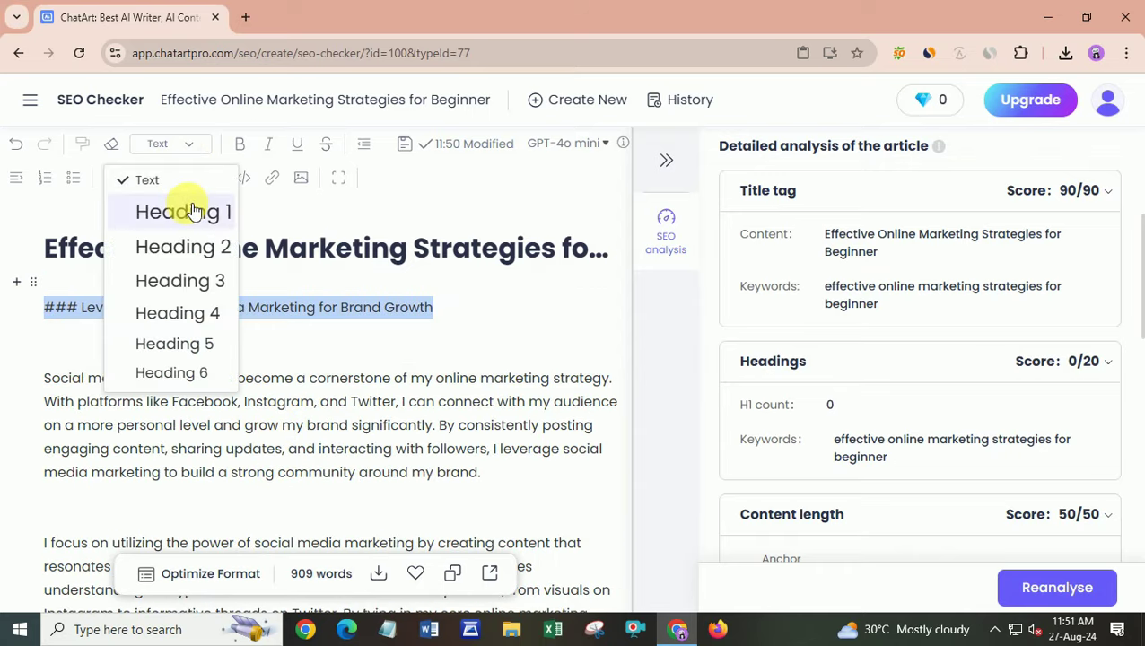
{"action": "left_click", "coordinate": [190, 210]}
{"action": "left_click", "coordinate": [320, 396]}
Format the line "### Understanding Search Engine Marketing Basics" as Heading 2.
{"action": "scroll", "coordinate": [321, 395], "scroll_direction": "up", "scroll_amount": 10}
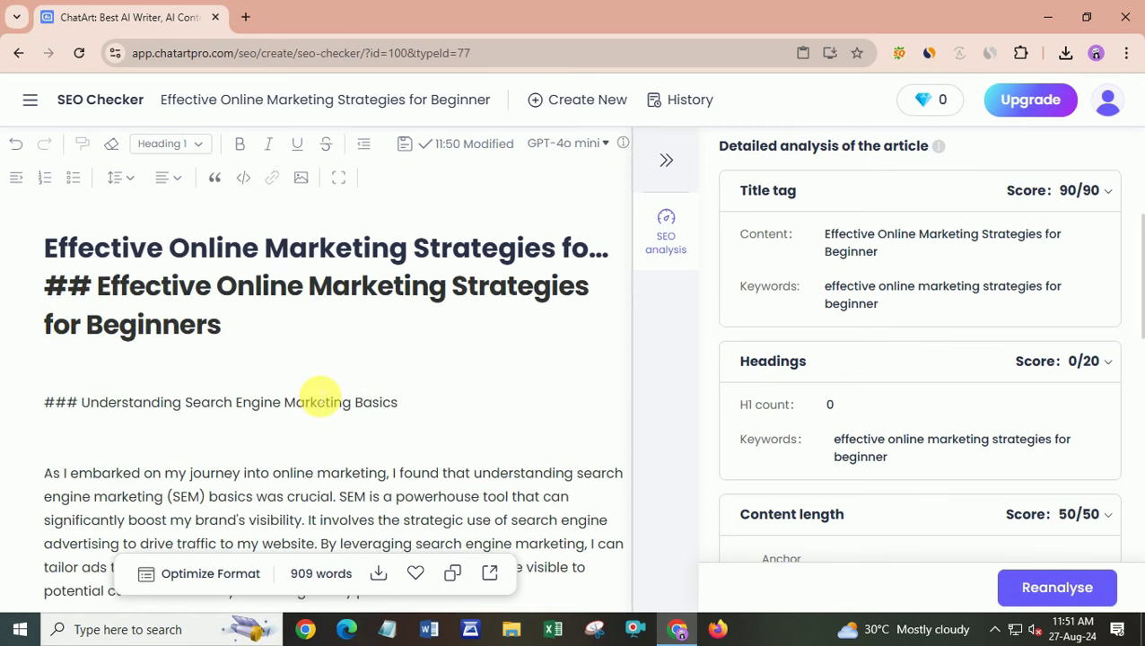
{"action": "scroll", "coordinate": [321, 396], "scroll_direction": "down", "scroll_amount": 5}
{"action": "scroll", "coordinate": [316, 404], "scroll_direction": "down", "scroll_amount": 6}
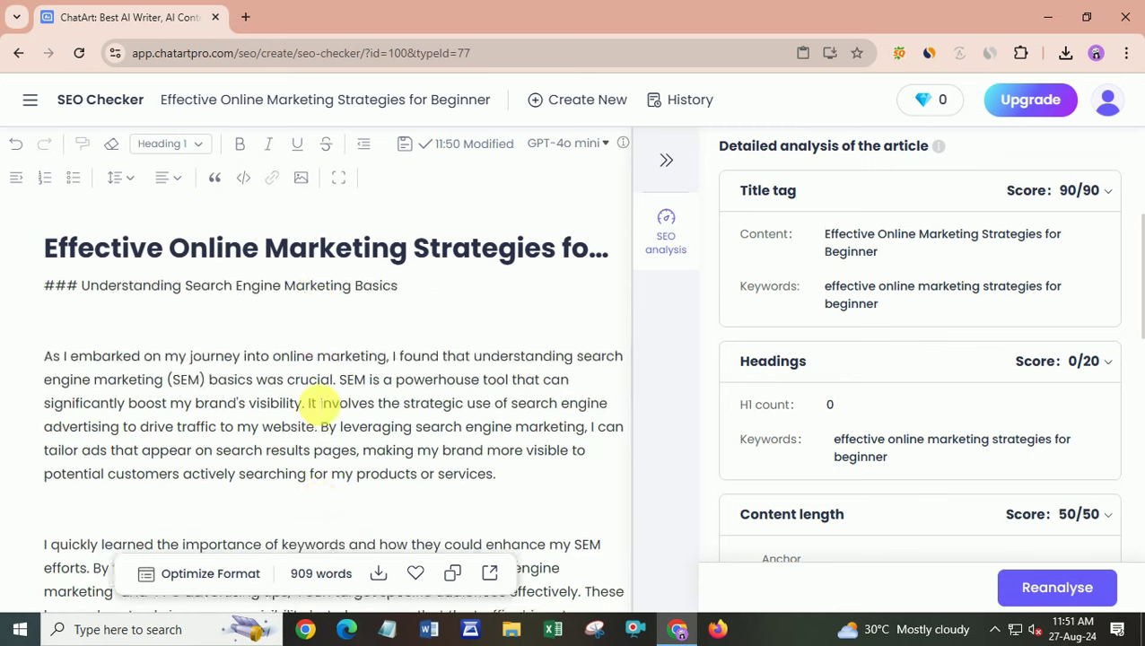
{"action": "scroll", "coordinate": [322, 403], "scroll_direction": "up", "scroll_amount": 4}
{"action": "left_click_drag", "start_coordinate": [415, 409], "coordinate": [20, 396]}
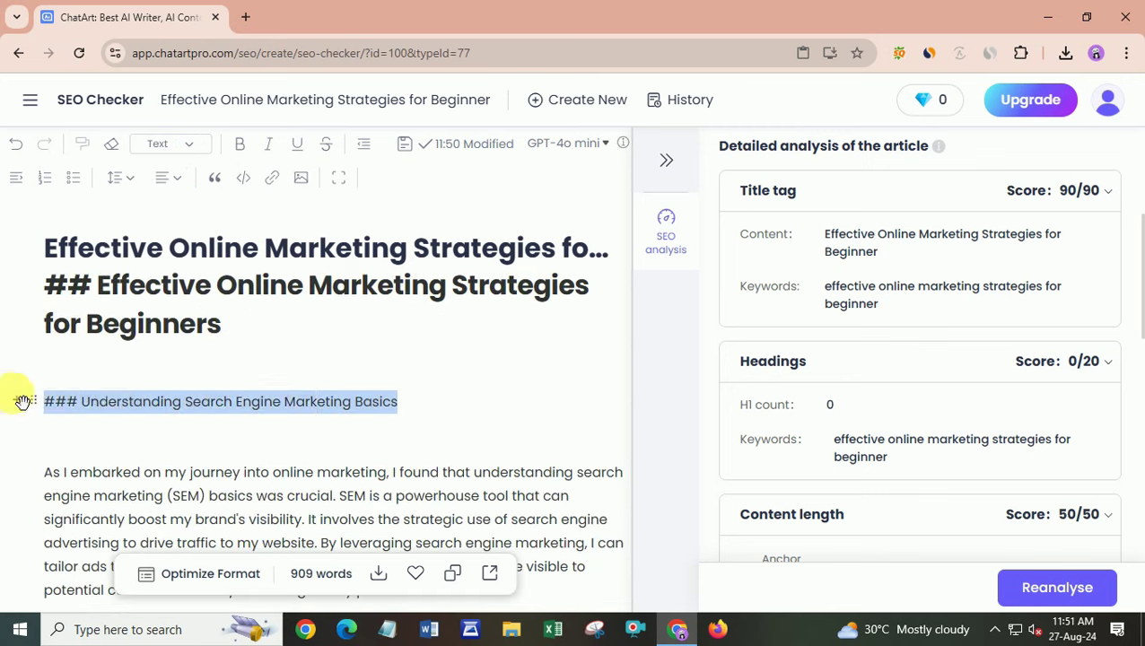
{"action": "left_click", "coordinate": [184, 146]}
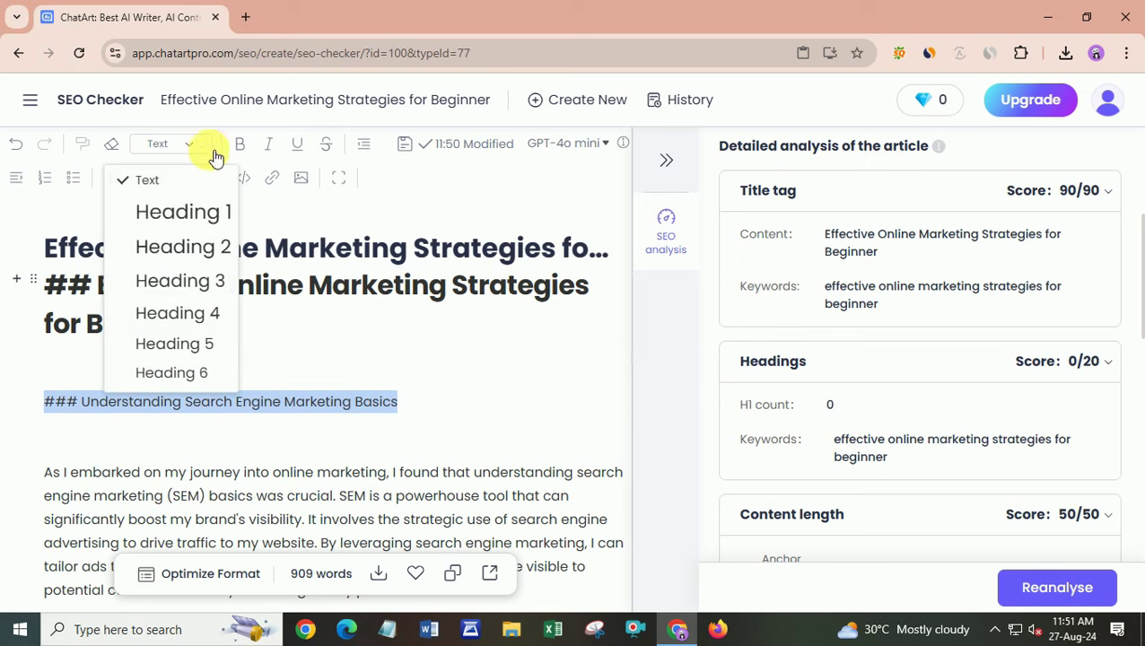
{"action": "left_click", "coordinate": [213, 247]}
{"action": "left_click", "coordinate": [166, 440]}
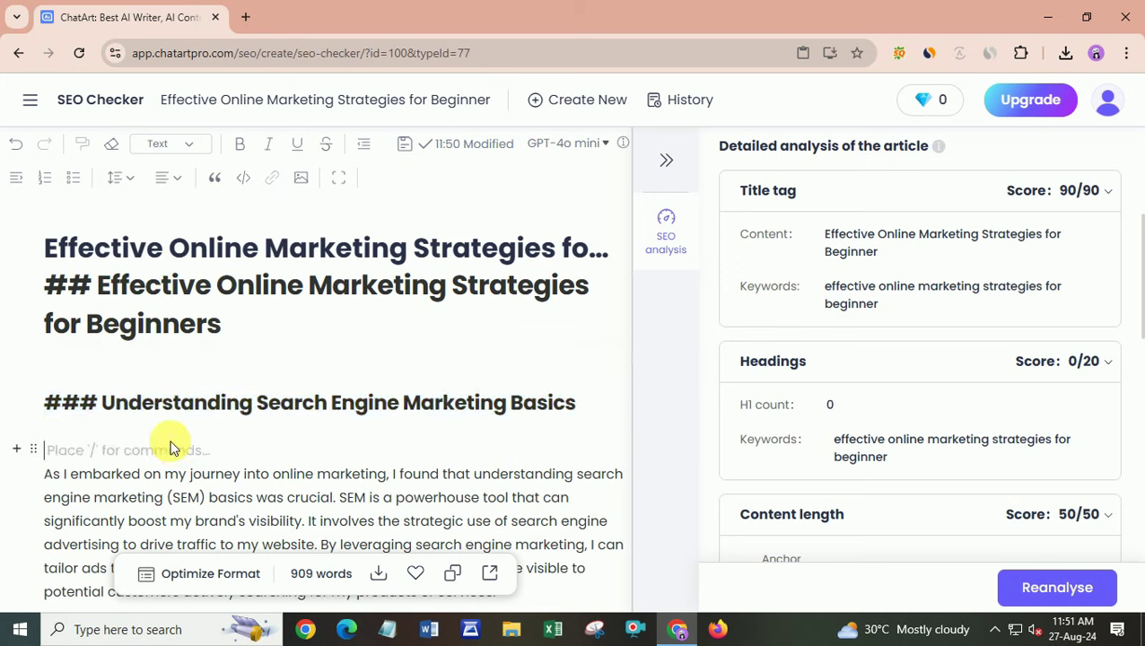
Change the "### Leveraging Social Media Marketing for Brand Growth" heading to Heading 2.
{"action": "scroll", "coordinate": [238, 451], "scroll_direction": "down", "scroll_amount": 5}
{"action": "scroll", "coordinate": [237, 451], "scroll_direction": "down", "scroll_amount": 3}
{"action": "left_click_drag", "start_coordinate": [319, 371], "coordinate": [46, 345]}
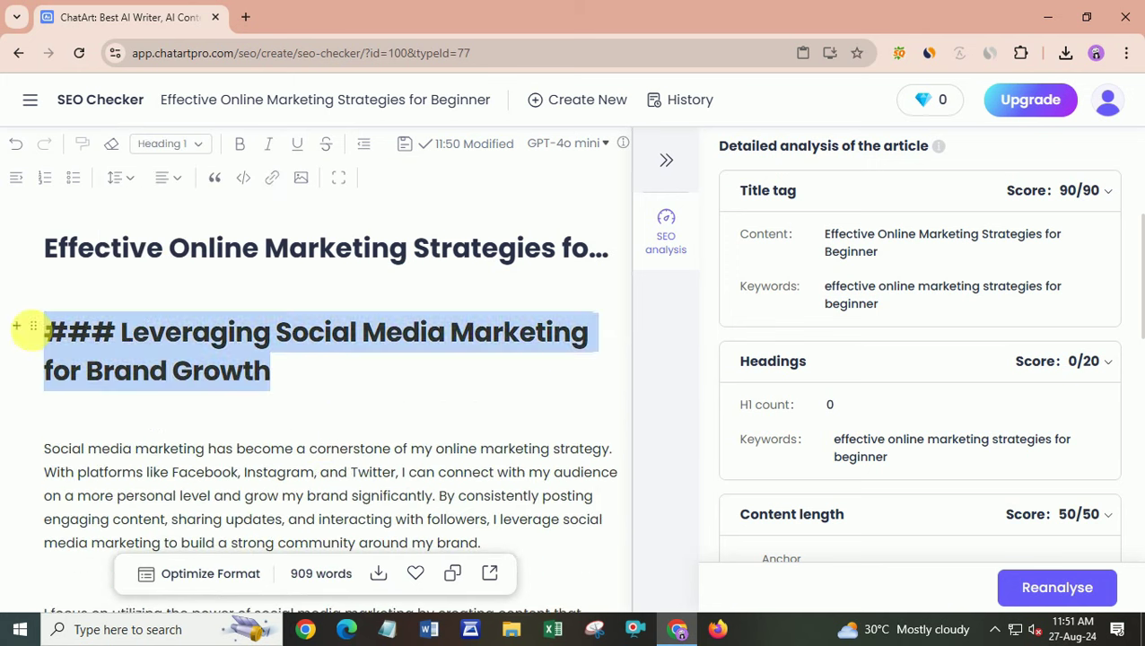
{"action": "left_click", "coordinate": [192, 146]}
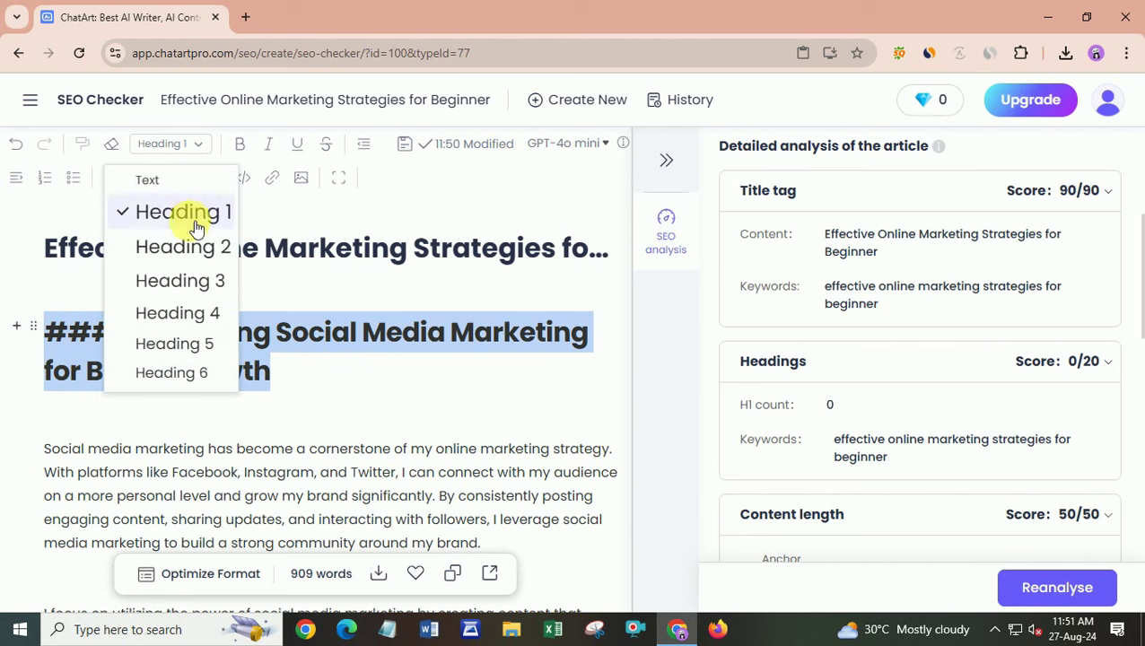
{"action": "left_click", "coordinate": [184, 245]}
Format the "## Conclusion" line near the article's end as Heading 3.
{"action": "scroll", "coordinate": [350, 389], "scroll_direction": "down", "scroll_amount": 5}
{"action": "scroll", "coordinate": [316, 407], "scroll_direction": "down", "scroll_amount": 3}
{"action": "scroll", "coordinate": [268, 414], "scroll_direction": "up", "scroll_amount": 3}
{"action": "left_click_drag", "start_coordinate": [166, 467], "coordinate": [21, 467]}
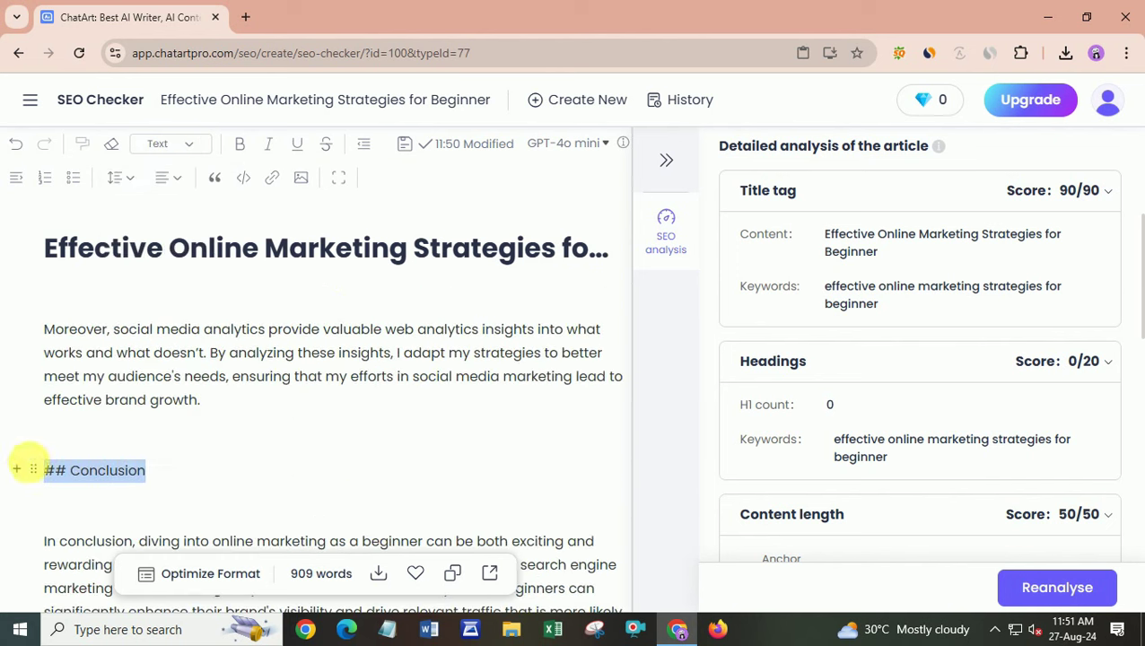
{"action": "left_click", "coordinate": [194, 144]}
{"action": "left_click", "coordinate": [216, 281]}
Examine the SEO analysis of content length, on-page links, images, keyword usage and related keywords, including the optimisation suggestions and overall score.
{"action": "scroll", "coordinate": [294, 378], "scroll_direction": "up", "scroll_amount": 15}
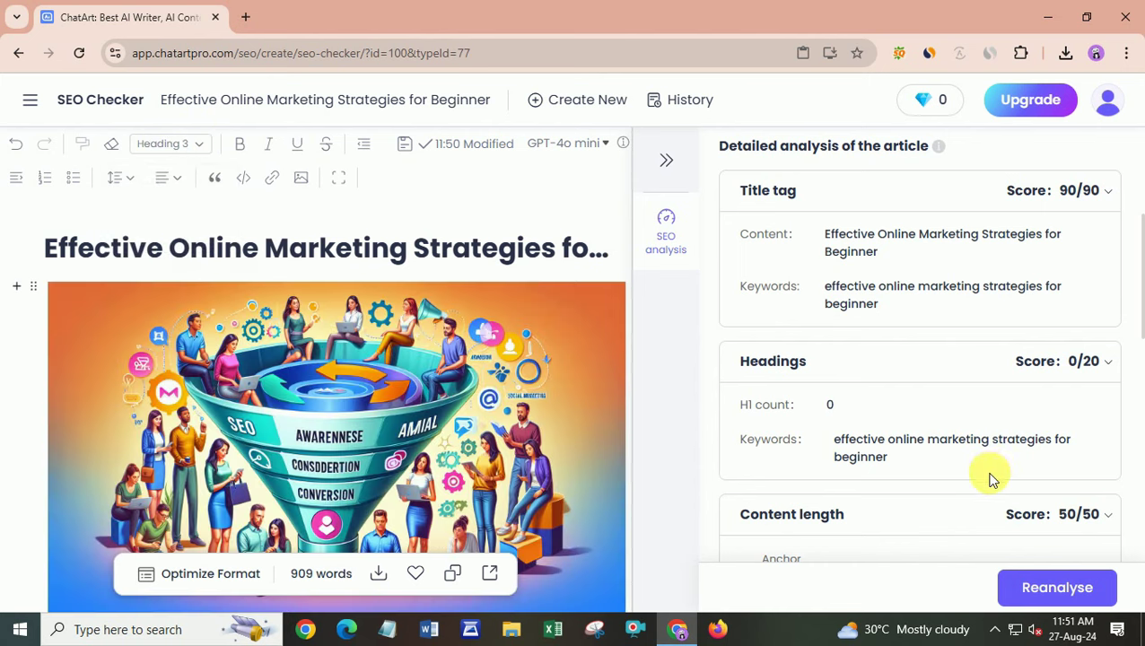
{"action": "scroll", "coordinate": [978, 471], "scroll_direction": "down", "scroll_amount": 3}
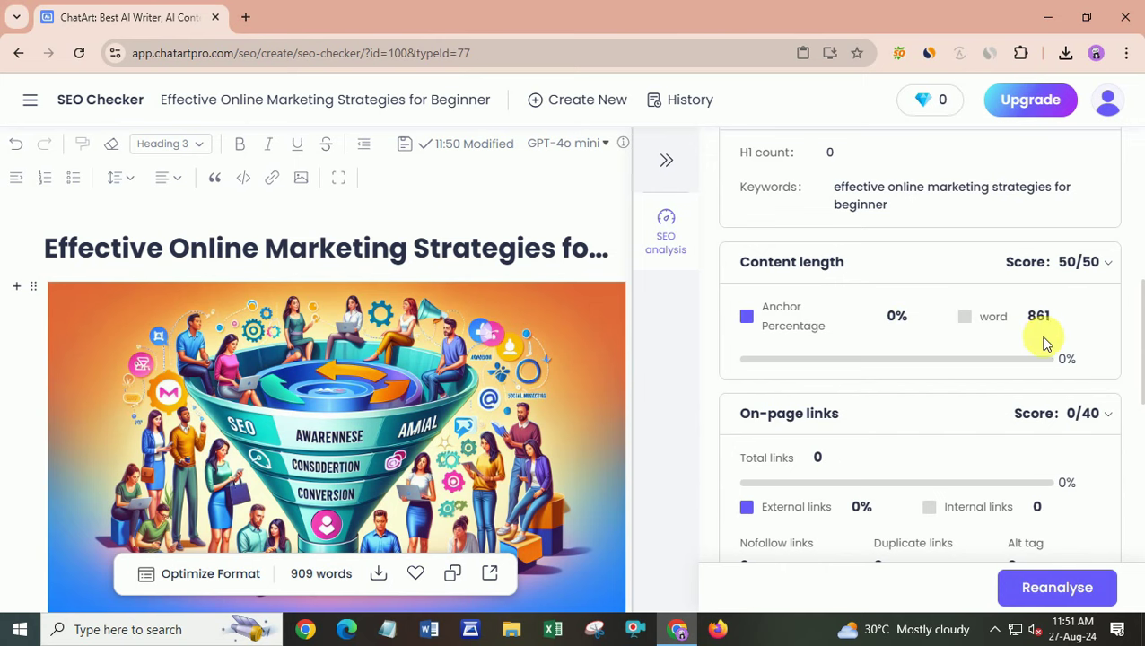
{"action": "scroll", "coordinate": [1035, 434], "scroll_direction": "down", "scroll_amount": 2}
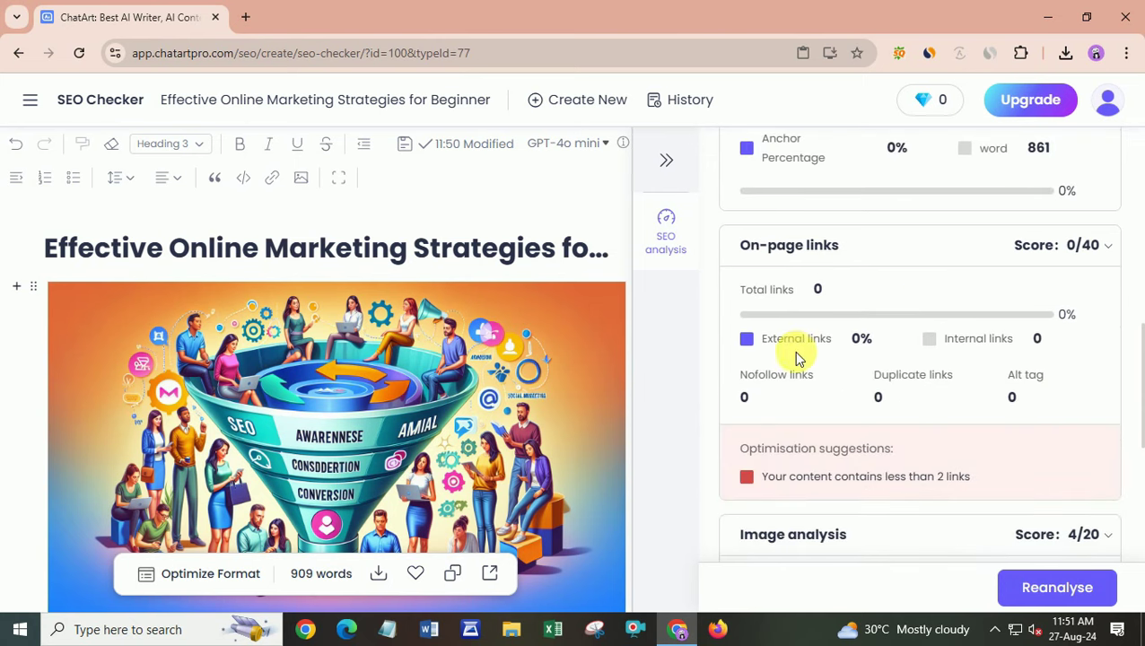
{"action": "mouse_move", "coordinate": [350, 456]}
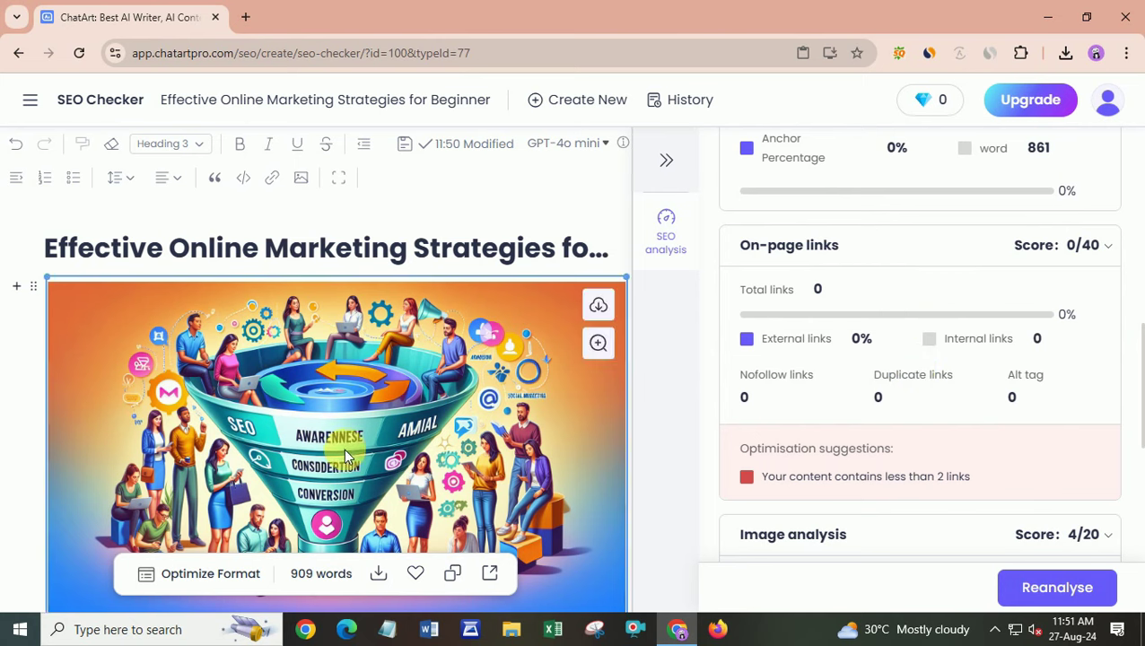
{"action": "scroll", "coordinate": [933, 484], "scroll_direction": "down", "scroll_amount": 2}
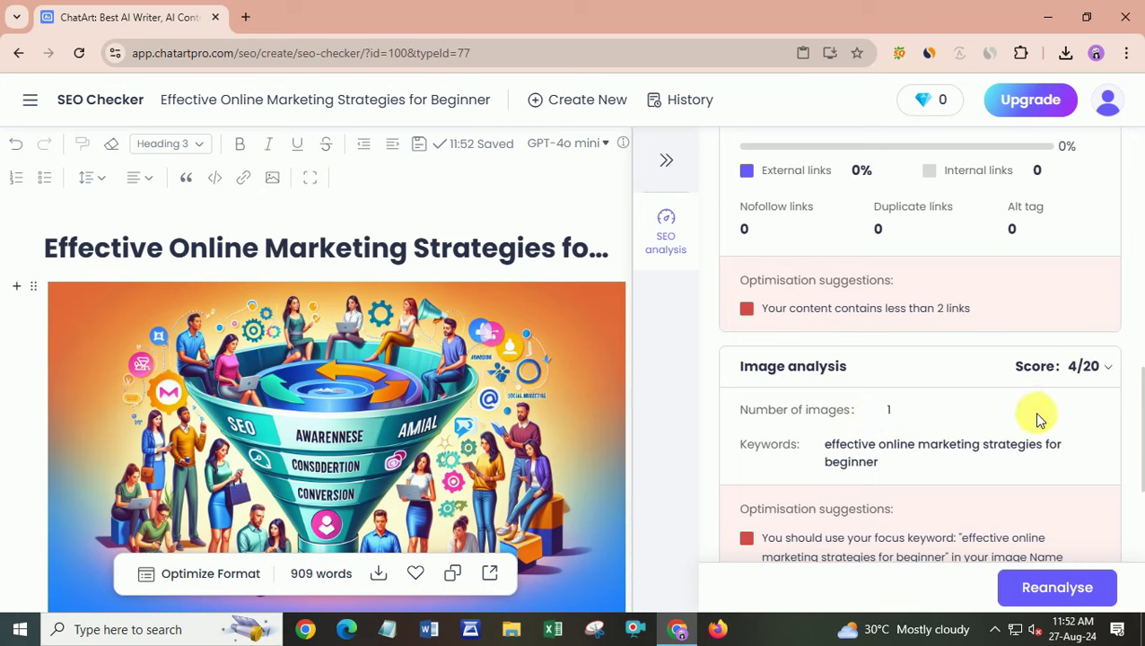
{"action": "scroll", "coordinate": [1039, 420], "scroll_direction": "down", "scroll_amount": 2}
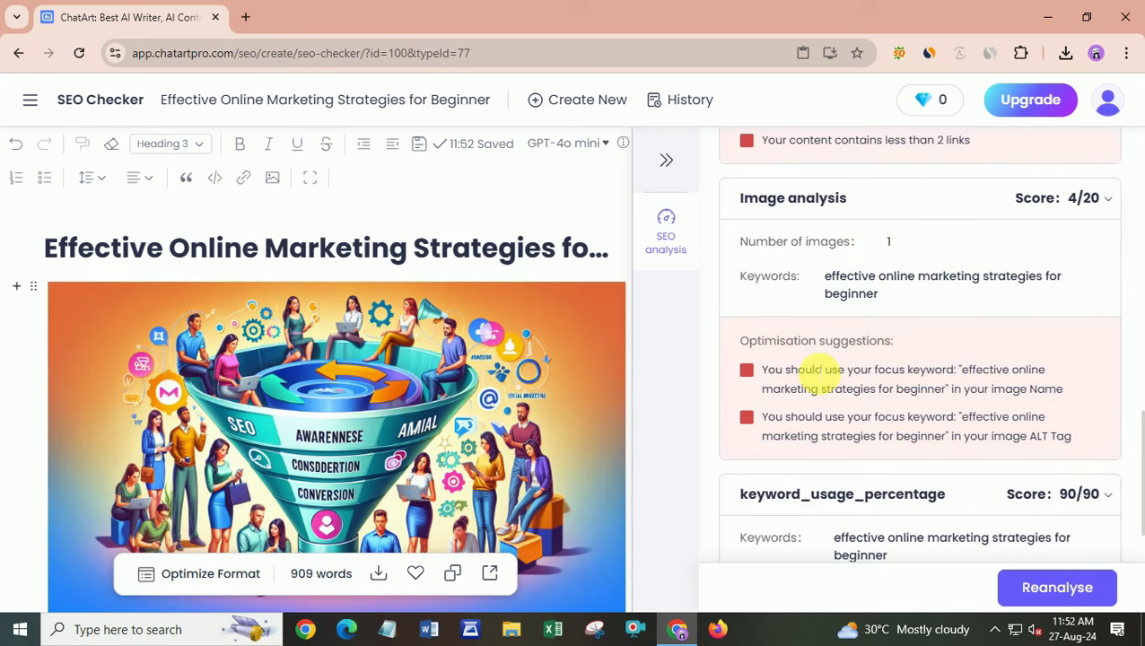
{"action": "left_click_drag", "start_coordinate": [819, 369], "coordinate": [1002, 409]}
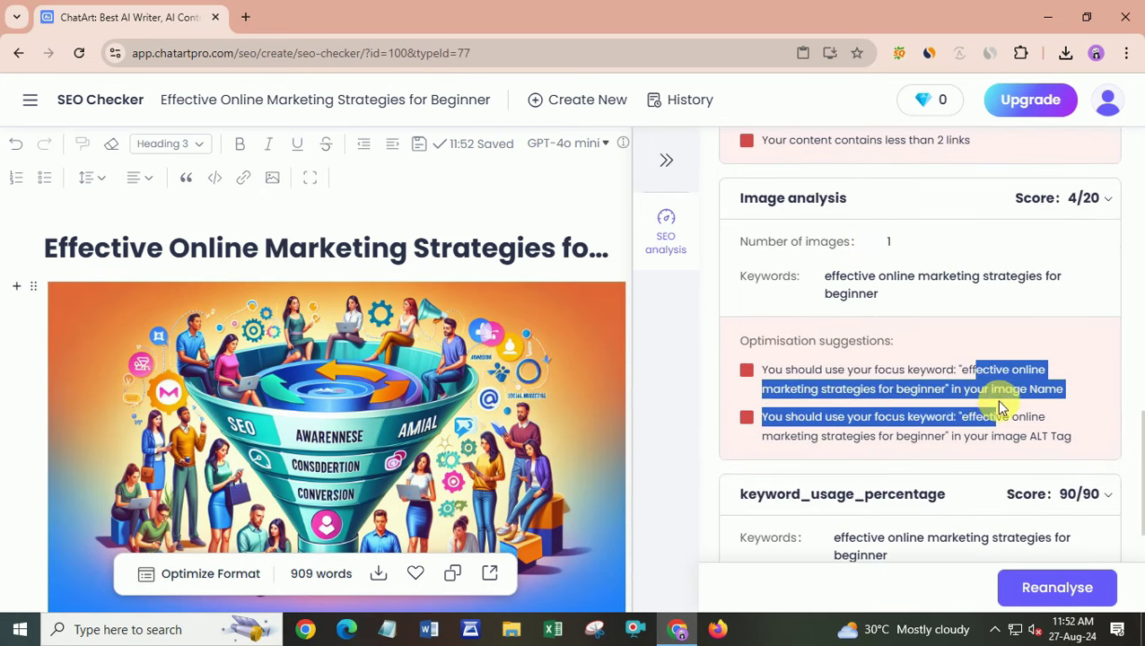
{"action": "left_click", "coordinate": [1041, 389]}
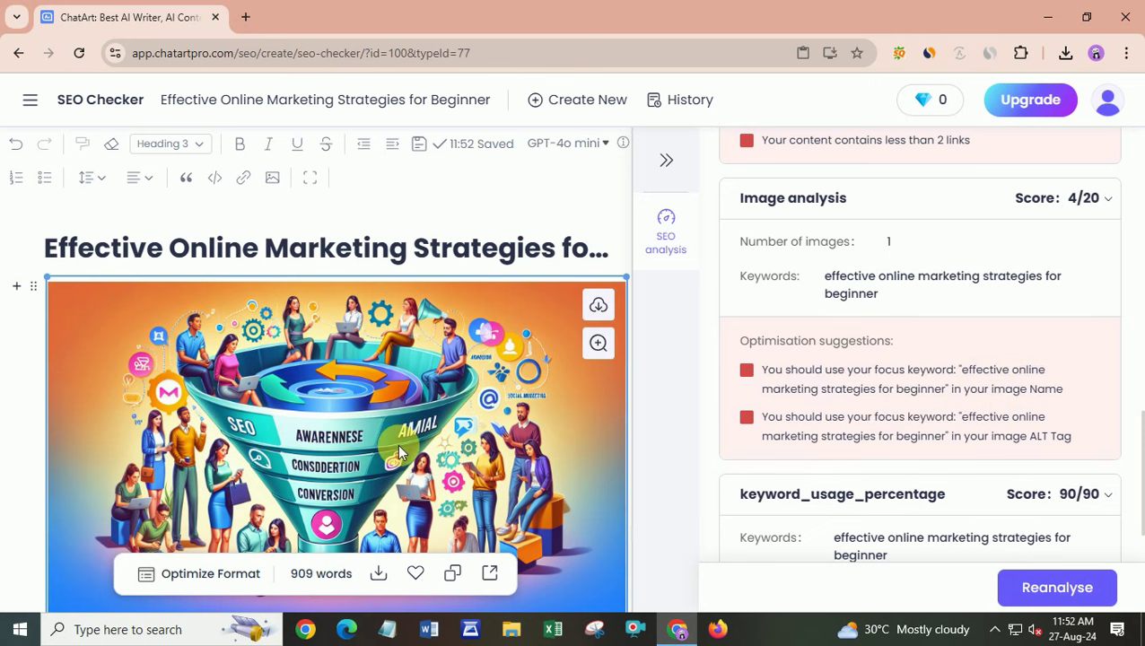
{"action": "scroll", "coordinate": [974, 427], "scroll_direction": "down", "scroll_amount": 3}
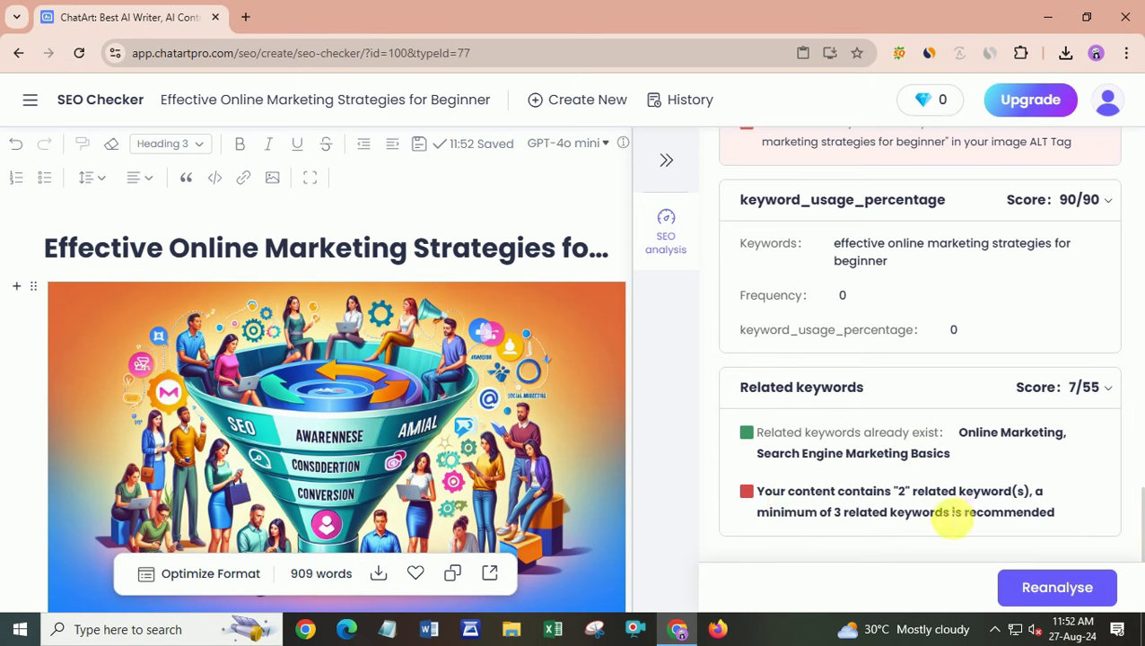
{"action": "left_click_drag", "start_coordinate": [842, 513], "coordinate": [942, 527]}
{"action": "left_click_drag", "start_coordinate": [898, 491], "coordinate": [944, 480]}
{"action": "scroll", "coordinate": [907, 448], "scroll_direction": "up", "scroll_amount": 15}
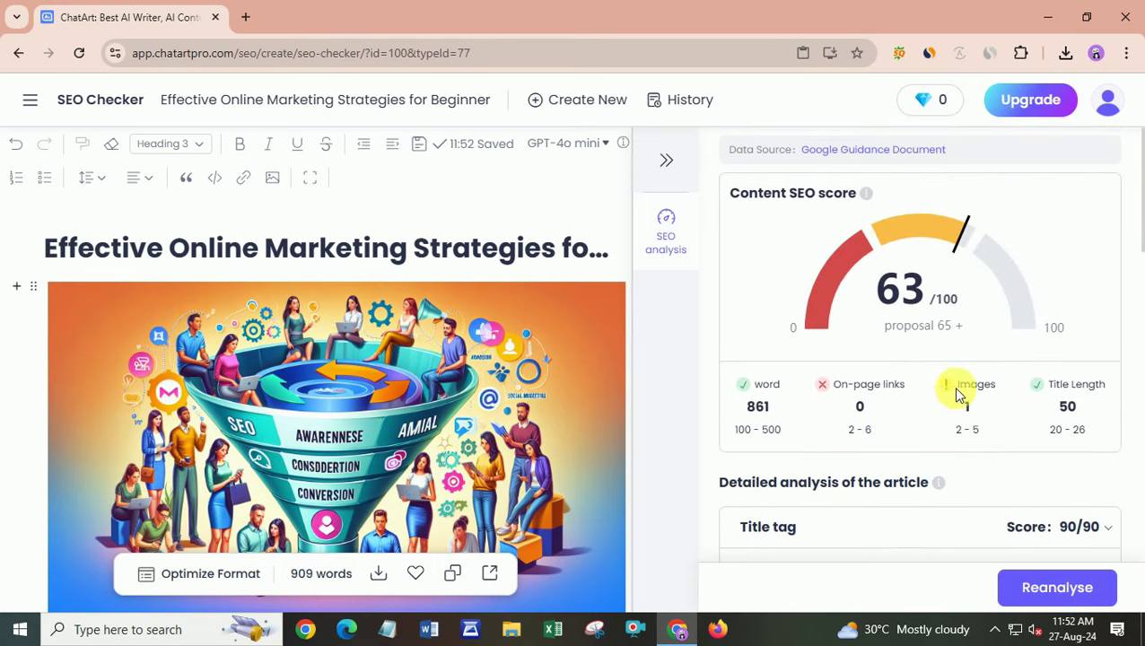
{"action": "key", "text": "Delete"}
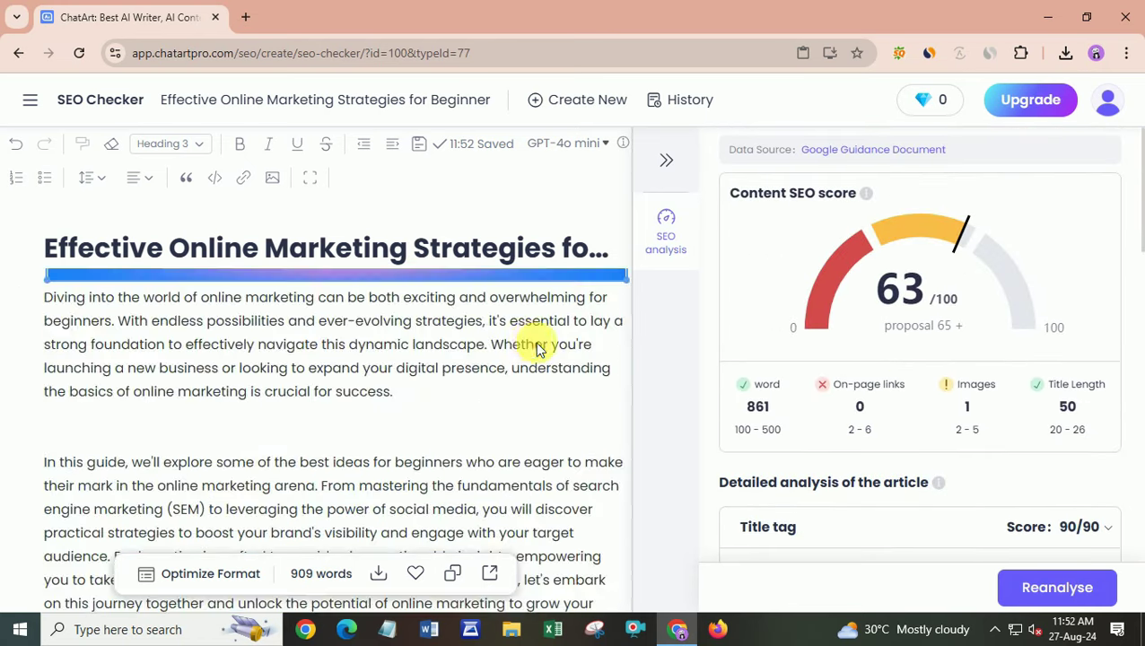
Leave the SEO Checker for the Library and look over its popular features, saved projects and common functions.
{"action": "left_click", "coordinate": [32, 105]}
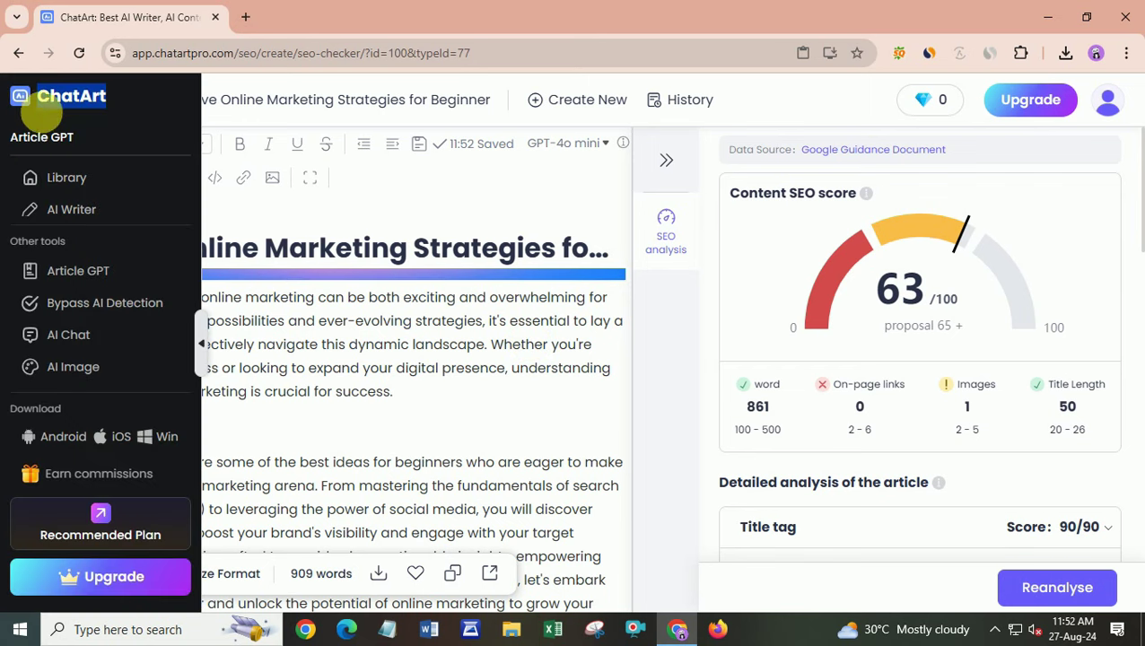
{"action": "left_click", "coordinate": [123, 180]}
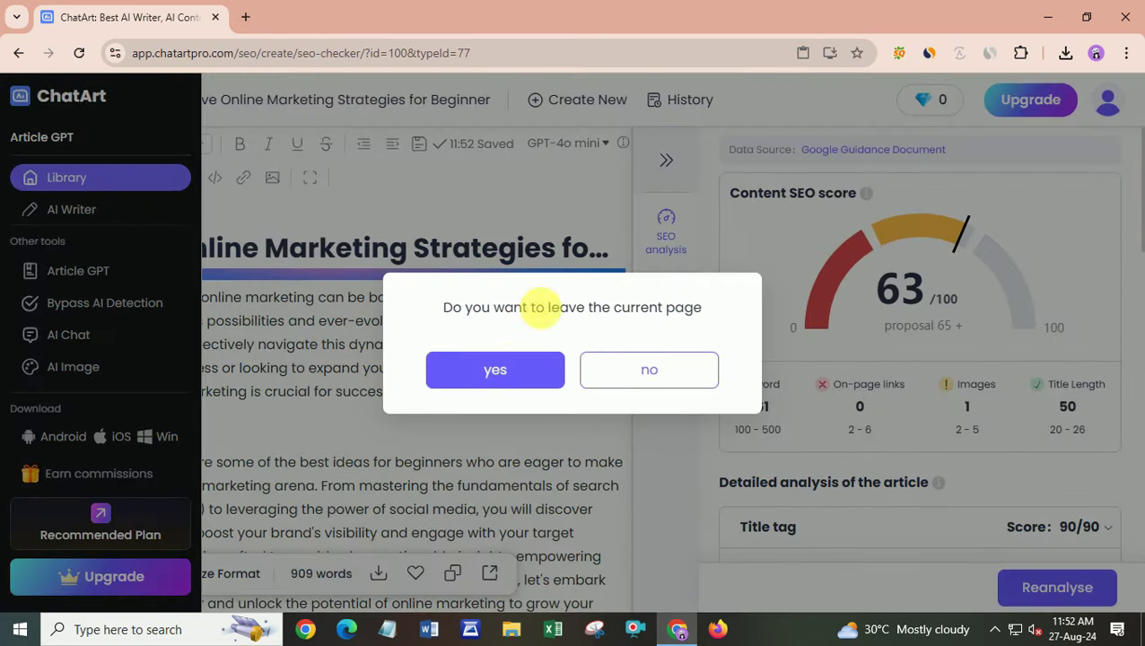
{"action": "left_click", "coordinate": [509, 370]}
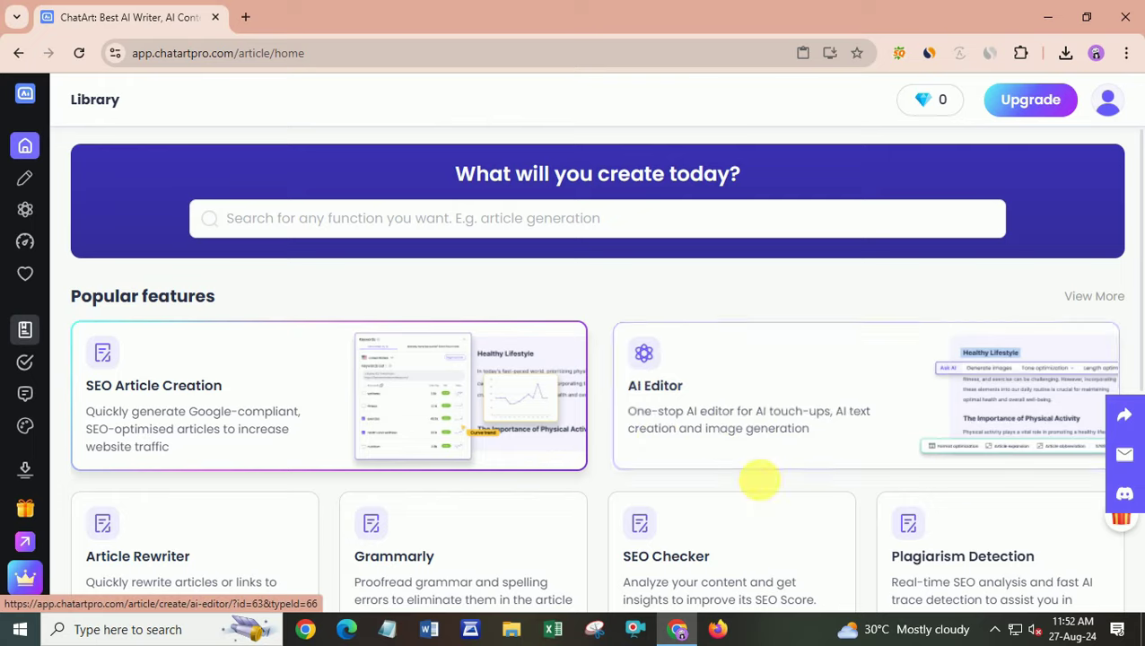
{"action": "scroll", "coordinate": [808, 468], "scroll_direction": "down", "scroll_amount": 2}
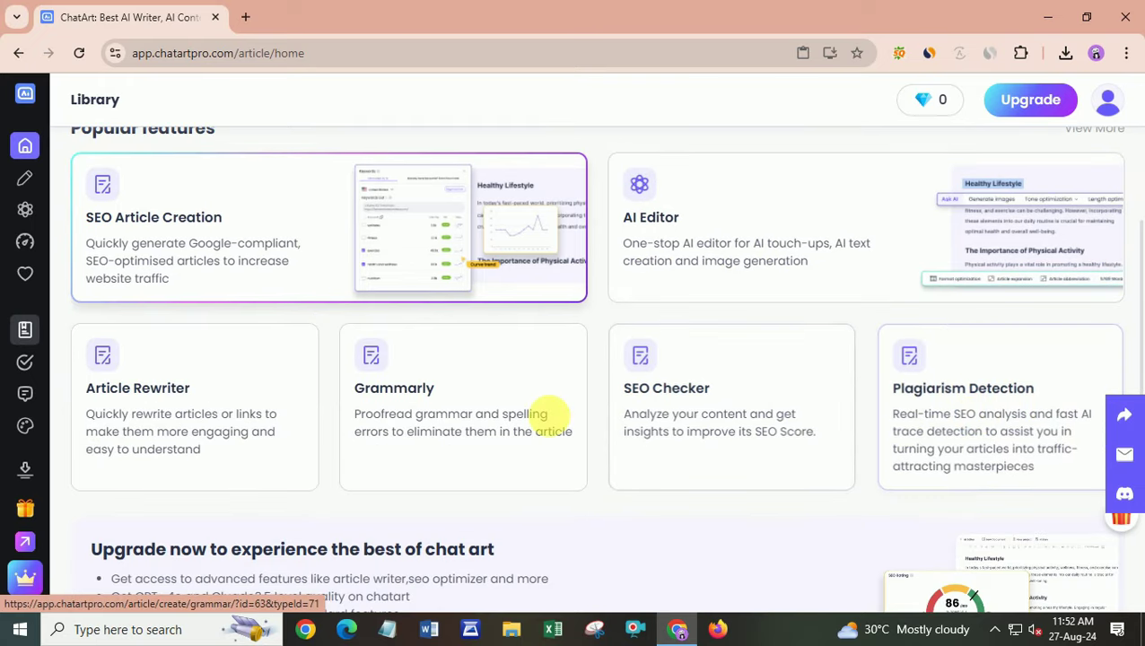
{"action": "scroll", "coordinate": [299, 435], "scroll_direction": "down", "scroll_amount": 3}
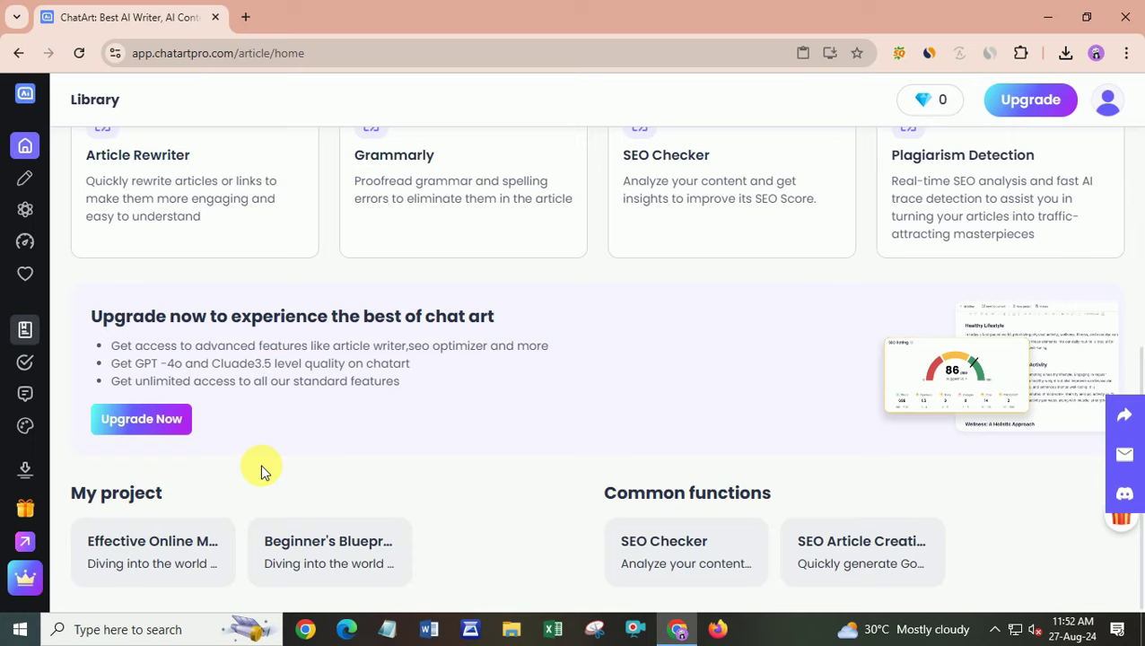
{"action": "scroll", "coordinate": [261, 473], "scroll_direction": "up", "scroll_amount": 5}
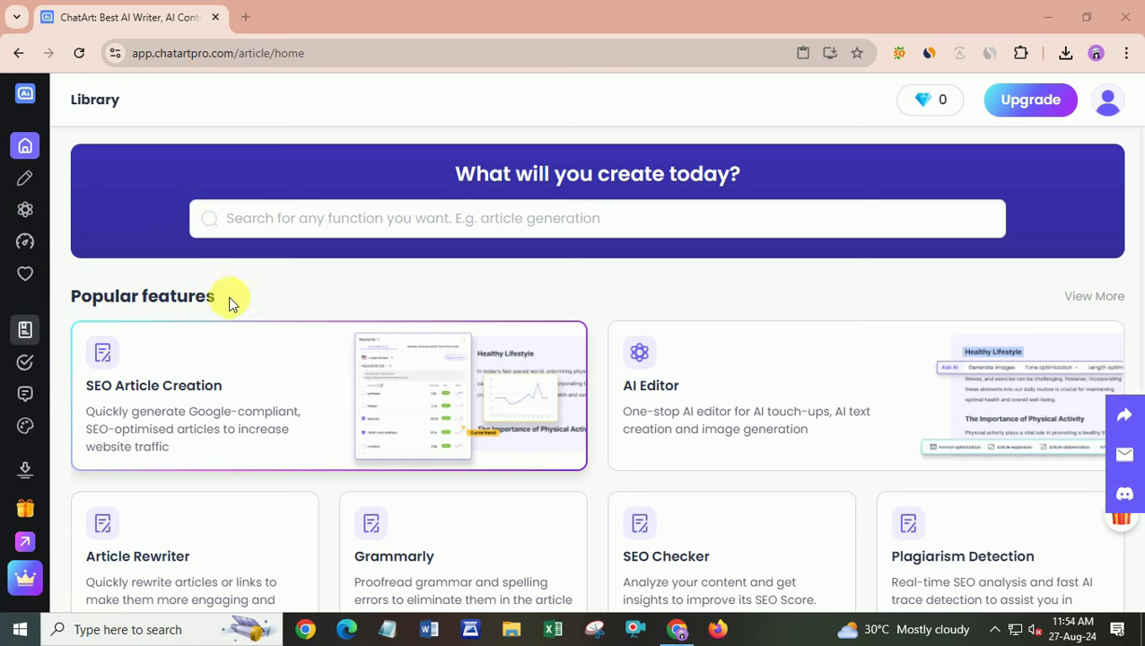
Search Google for "chatartpro" in a new browser tab and look over the results.
{"action": "left_click", "coordinate": [255, 16]}
{"action": "type", "text": "chat"}
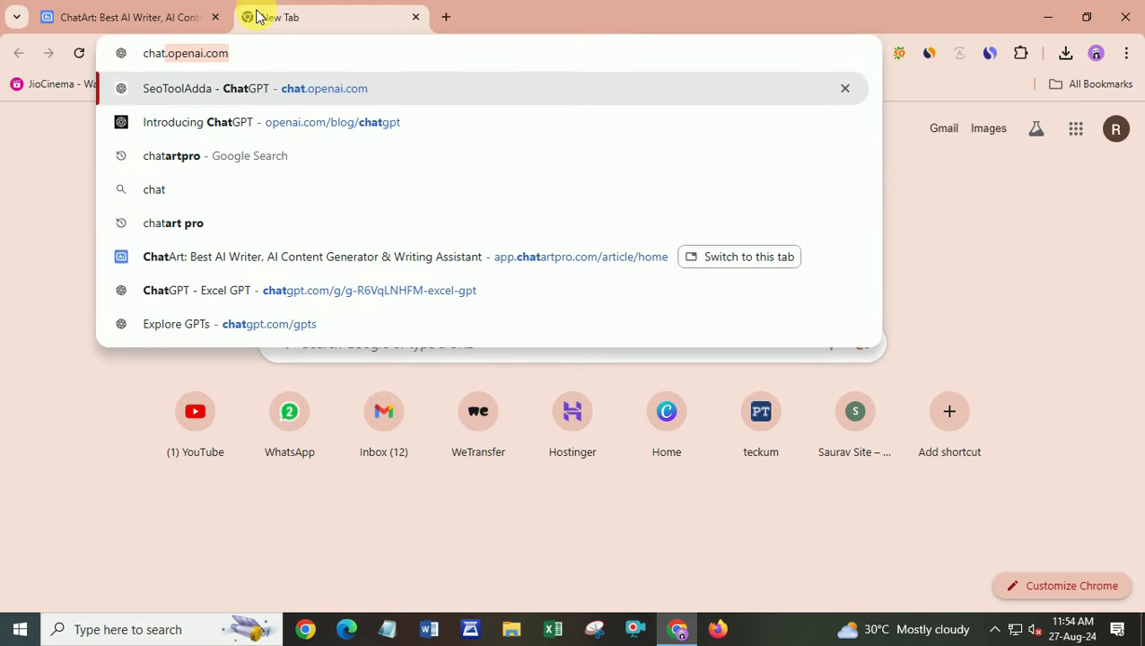
{"action": "type", "text": "artpro"}
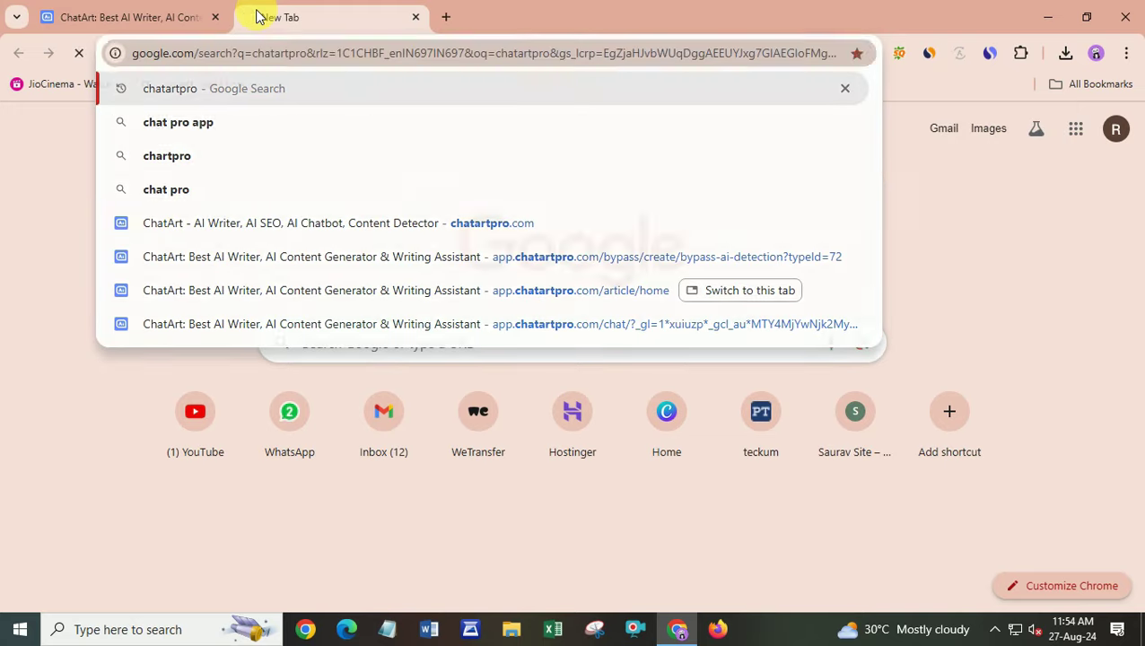
{"action": "key", "text": "Return"}
{"action": "scroll", "coordinate": [332, 402], "scroll_direction": "down", "scroll_amount": 1}
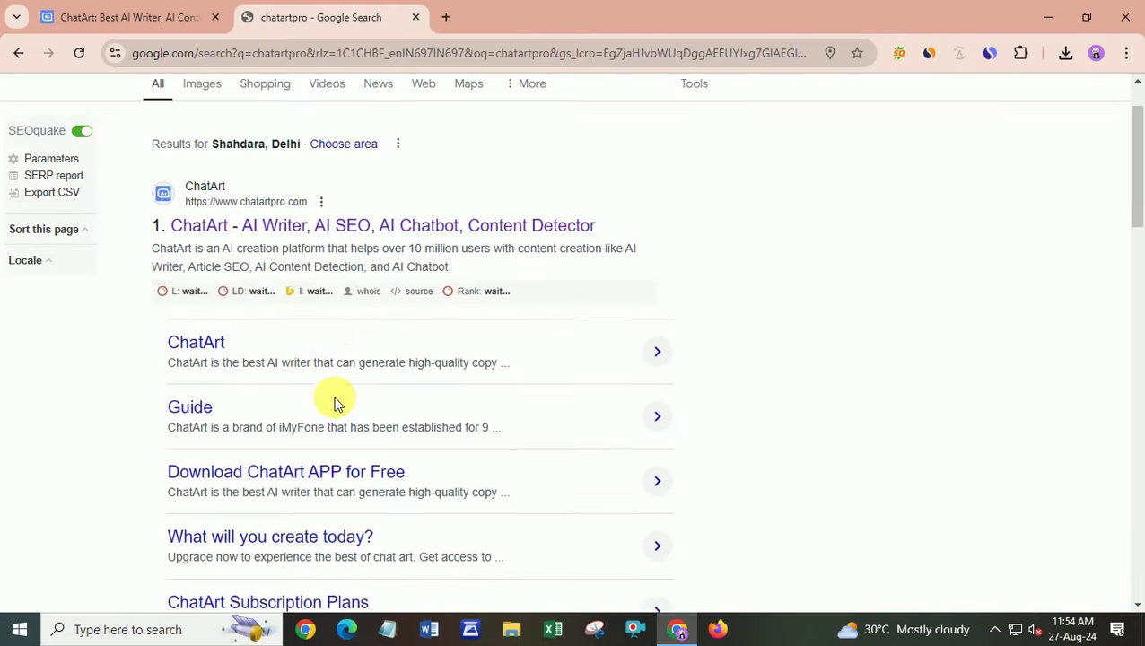
Open the official ChatArt website from the search results and look over its home page.
{"action": "left_click", "coordinate": [332, 223]}
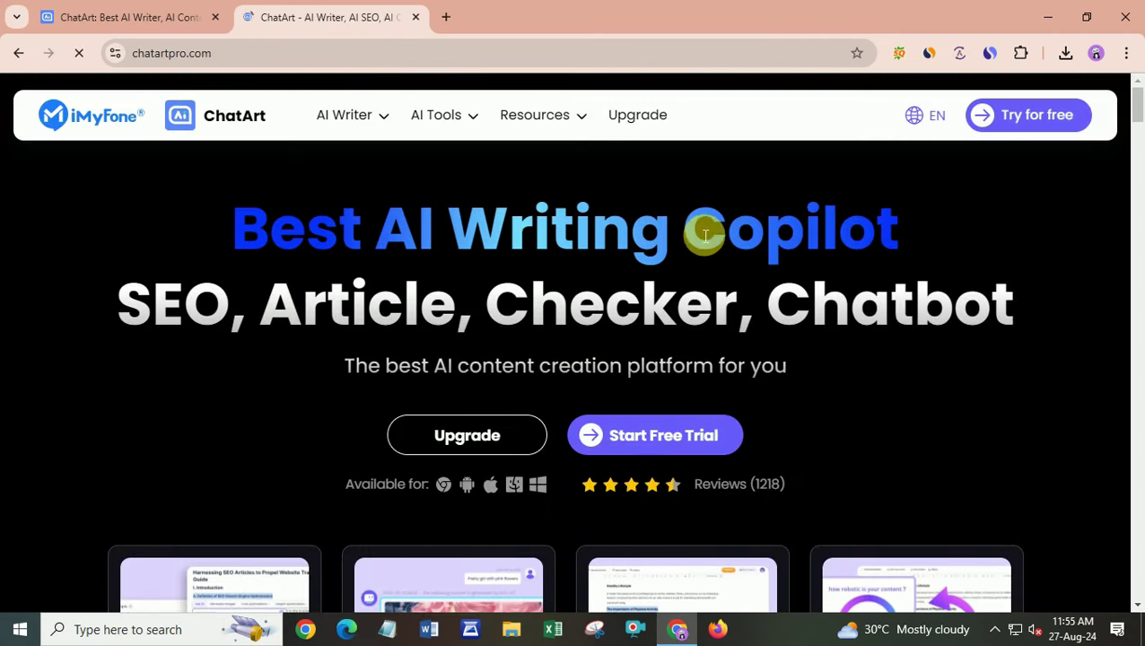
{"action": "scroll", "coordinate": [934, 386], "scroll_direction": "down", "scroll_amount": 3}
{"action": "scroll", "coordinate": [667, 440], "scroll_direction": "up", "scroll_amount": 3}
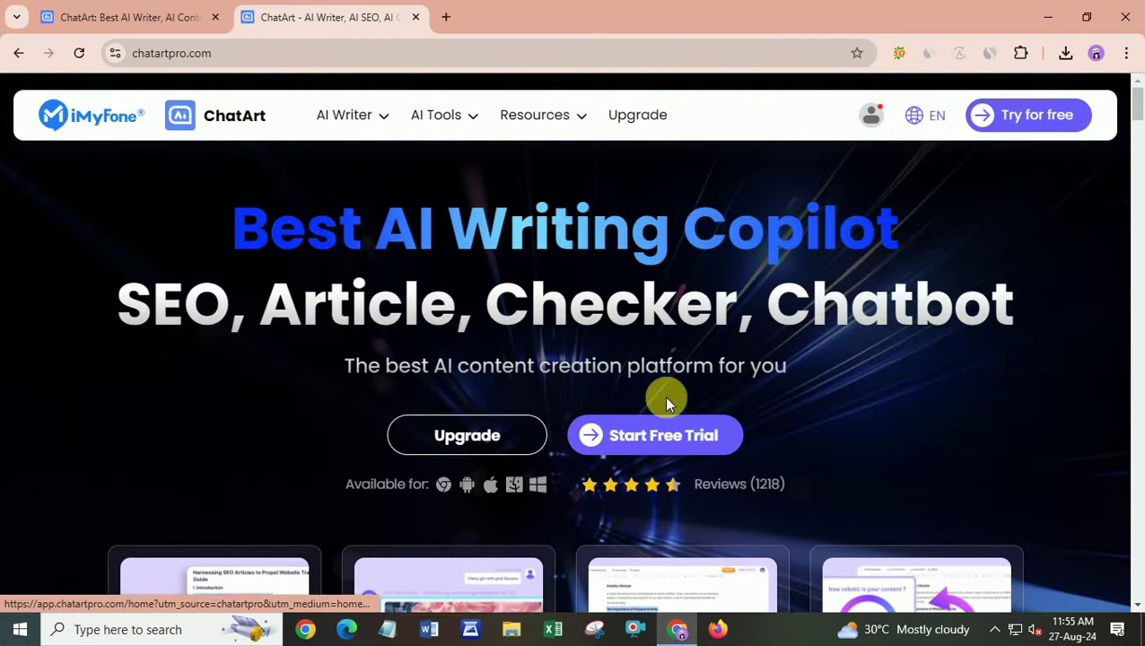
Open ChatArt's subscription plans and compare the prices and features of the Free, Lifetime, 1-Year and 1-Month plans.
{"action": "left_click", "coordinate": [502, 437]}
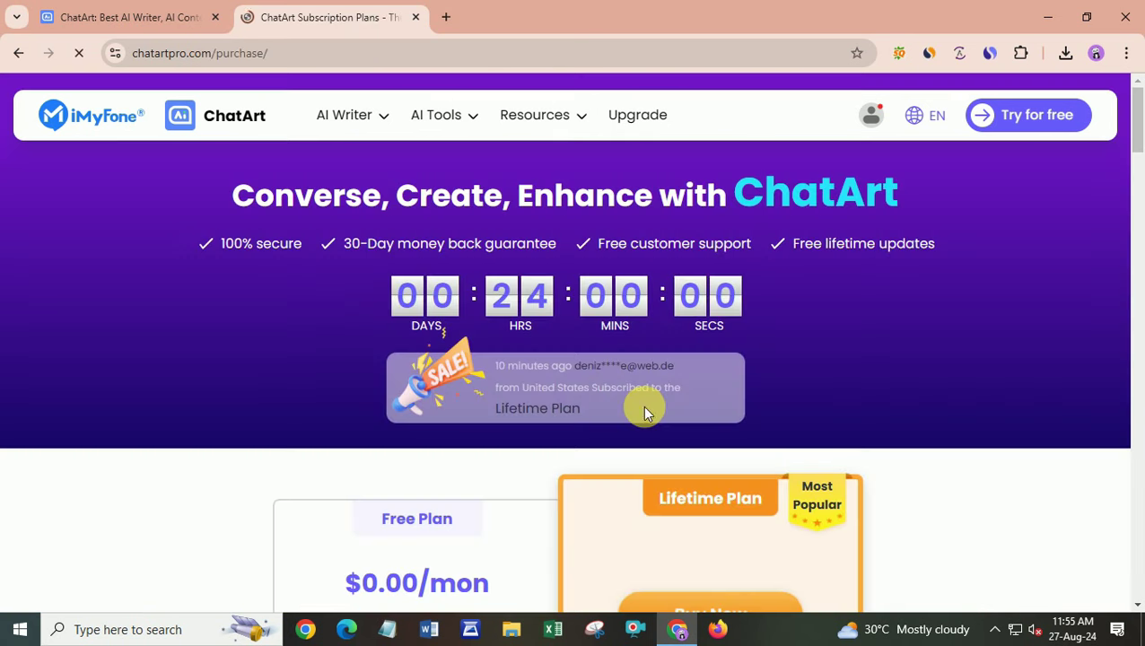
{"action": "scroll", "coordinate": [642, 406], "scroll_direction": "down", "scroll_amount": 2}
{"action": "left_click_drag", "start_coordinate": [362, 433], "coordinate": [425, 431]}
{"action": "scroll", "coordinate": [448, 471], "scroll_direction": "down", "scroll_amount": 2}
{"action": "left_click_drag", "start_coordinate": [353, 426], "coordinate": [479, 444]}
{"action": "scroll", "coordinate": [478, 444], "scroll_direction": "down", "scroll_amount": 1}
{"action": "scroll", "coordinate": [478, 443], "scroll_direction": "down", "scroll_amount": 2}
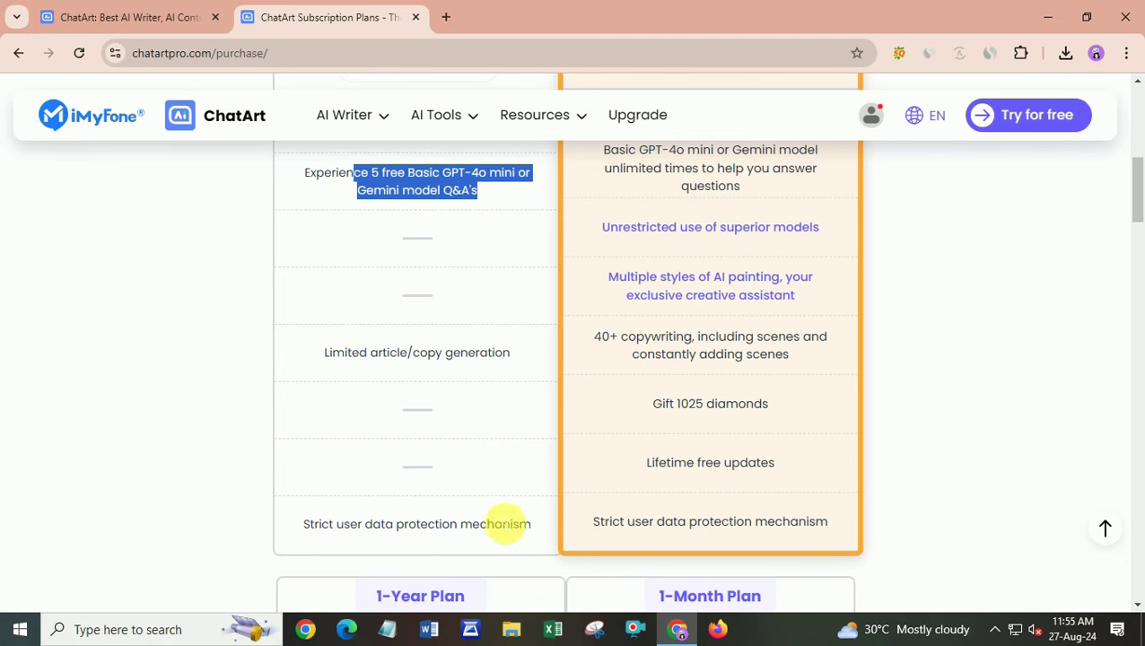
{"action": "scroll", "coordinate": [506, 523], "scroll_direction": "up", "scroll_amount": 3}
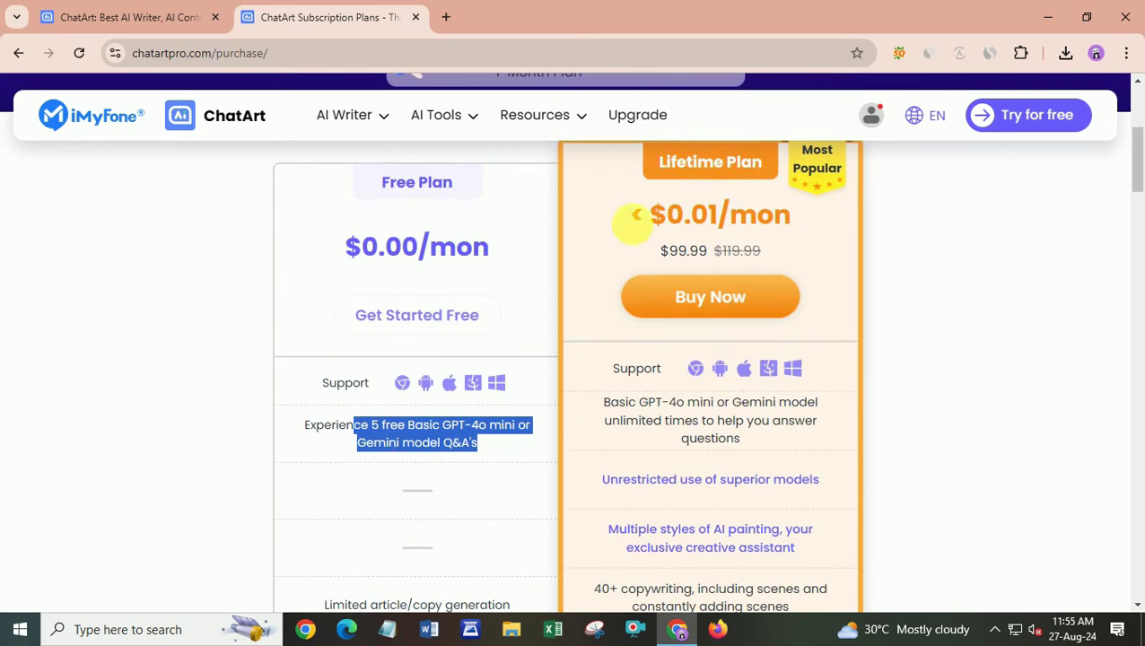
{"action": "left_click_drag", "start_coordinate": [685, 254], "coordinate": [687, 173]}
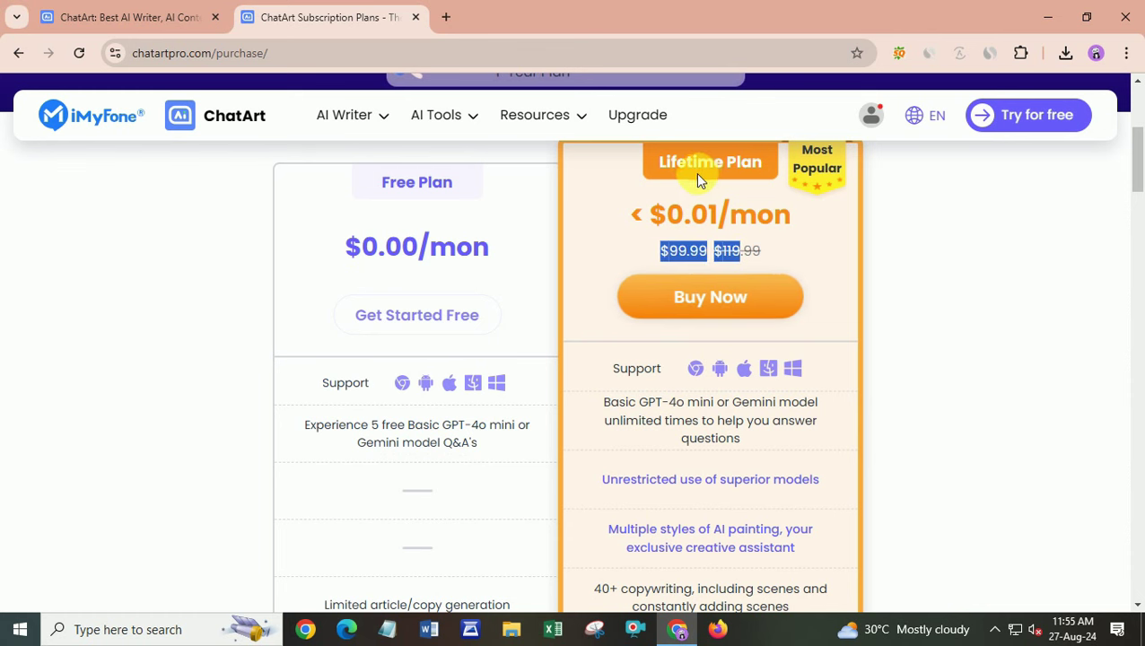
{"action": "scroll", "coordinate": [759, 413], "scroll_direction": "down", "scroll_amount": 6}
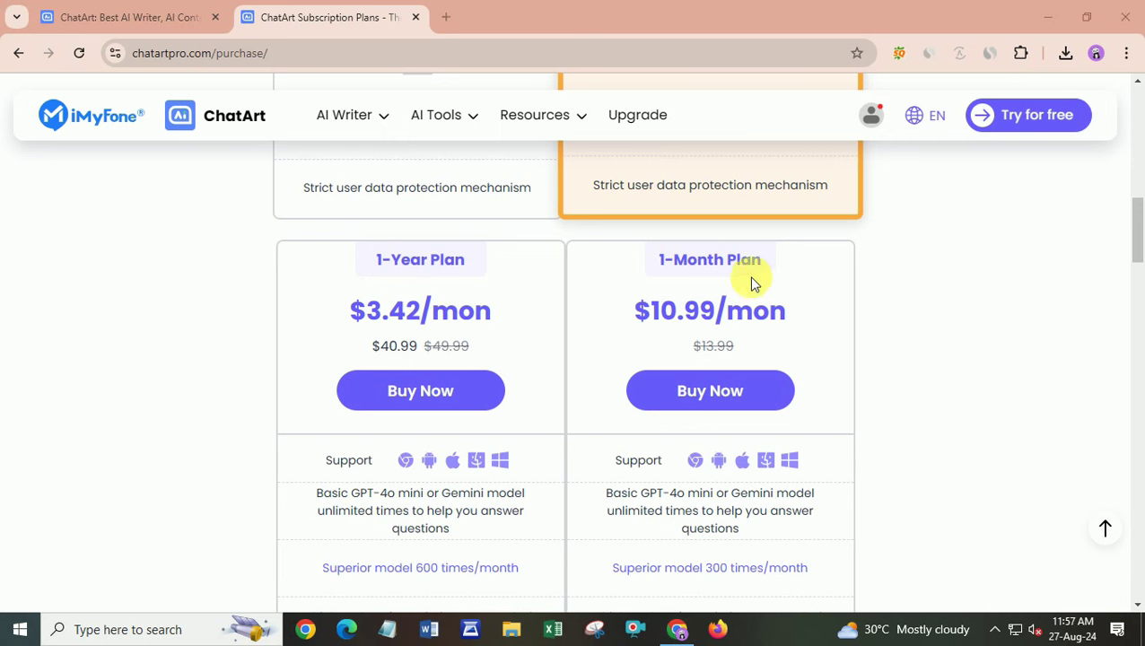
{"action": "scroll", "coordinate": [577, 419], "scroll_direction": "up", "scroll_amount": 3}
{"action": "scroll", "coordinate": [578, 419], "scroll_direction": "down", "scroll_amount": 3}
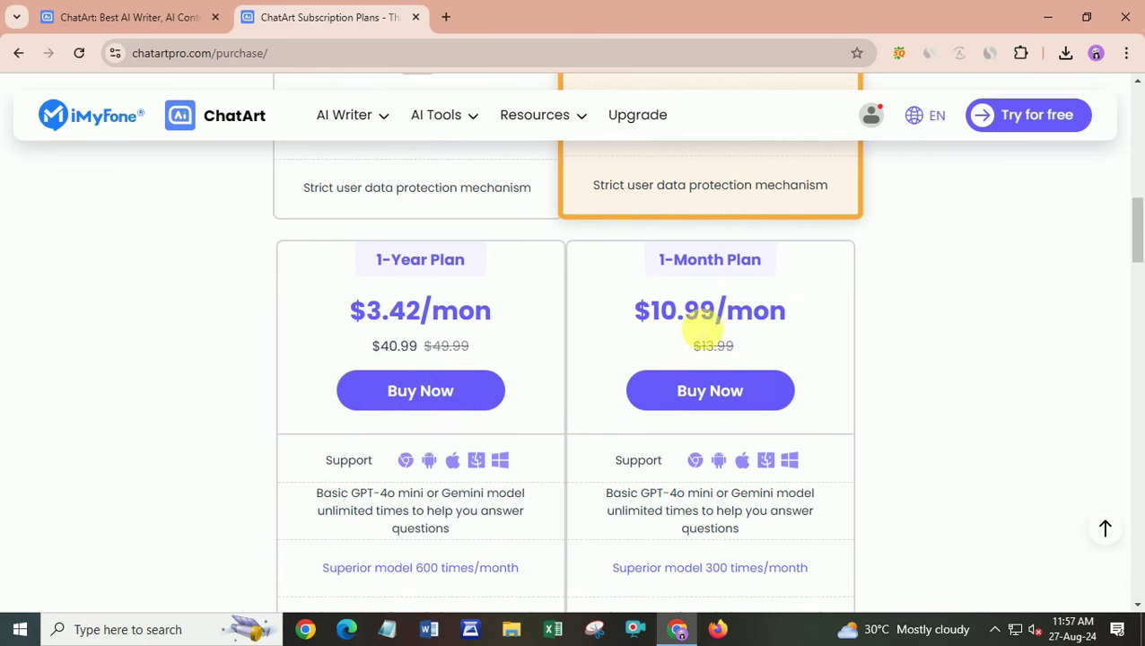
Start buying the 1-Month Plan, check the Google Pay option, and choose UPI as the payment method.
{"action": "left_click", "coordinate": [731, 383]}
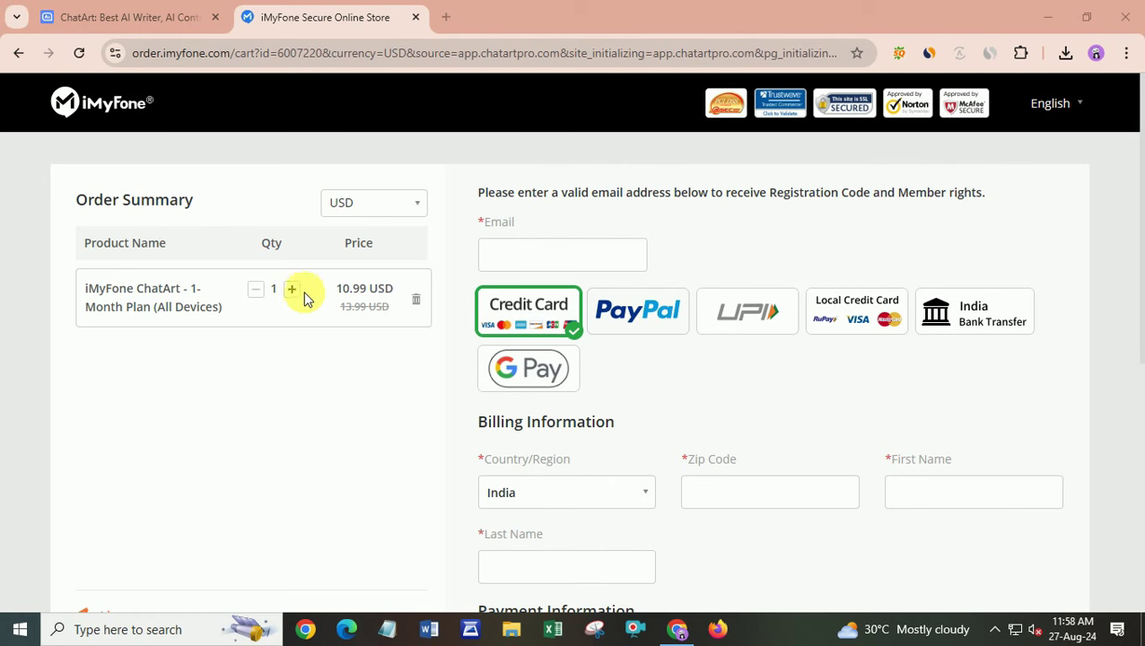
{"action": "left_click", "coordinate": [745, 314]}
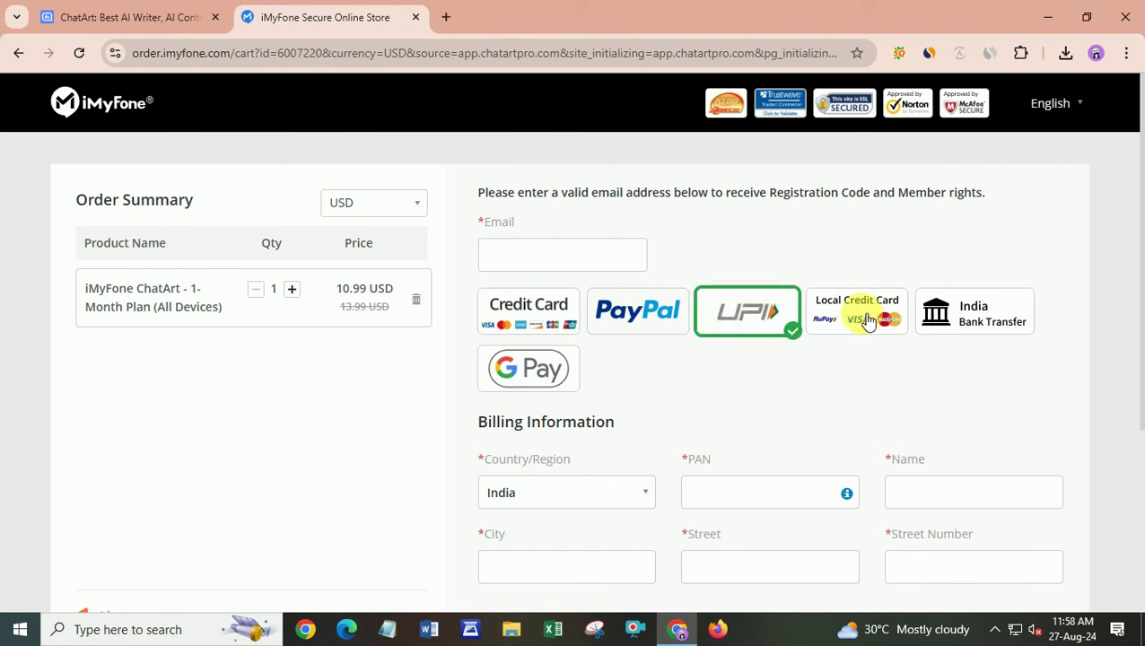
{"action": "left_click", "coordinate": [563, 384]}
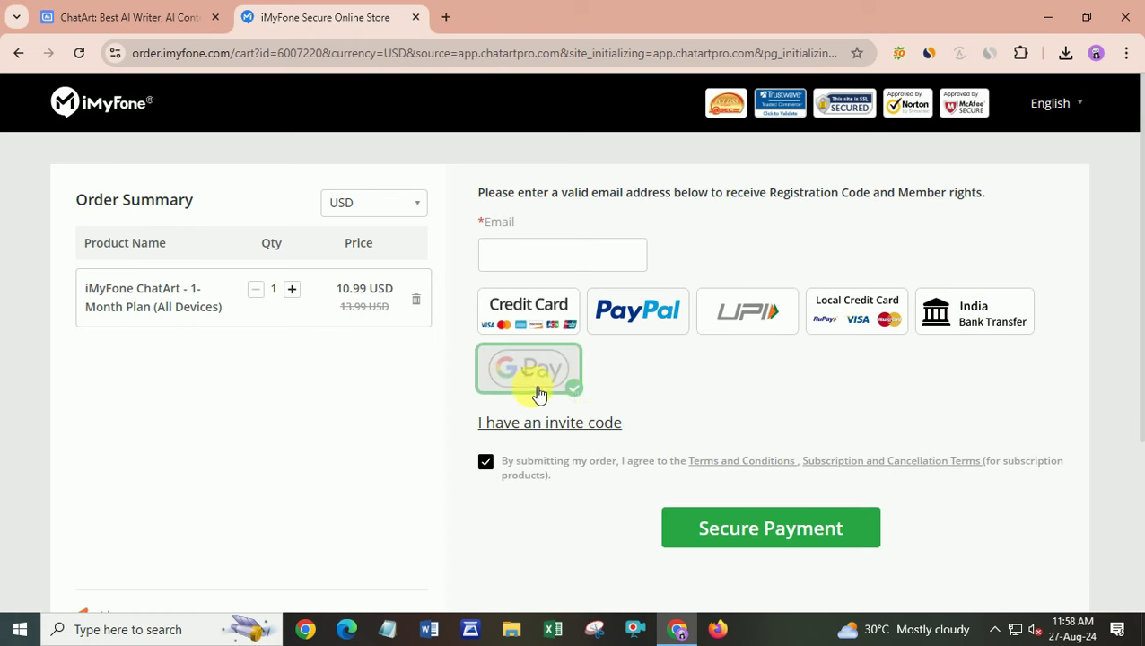
{"action": "left_click", "coordinate": [754, 314]}
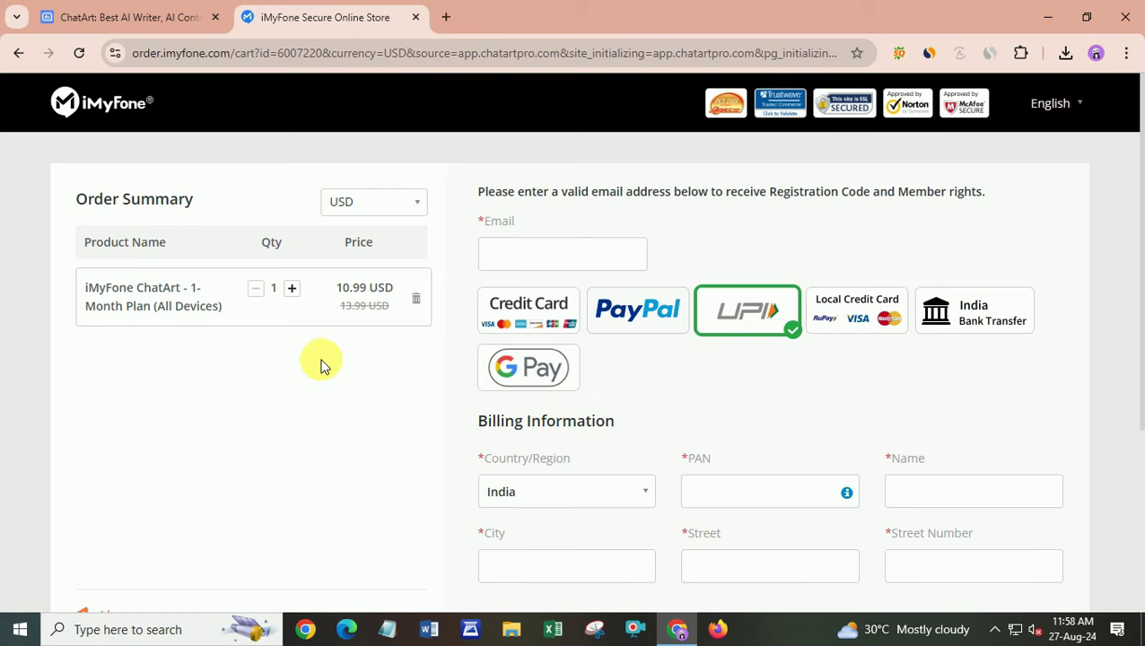
Apply the coupon code Ft20 to the 1-Month Plan order and review the discount and grand total.
{"action": "scroll", "coordinate": [314, 364], "scroll_direction": "down", "scroll_amount": 3}
{"action": "left_click", "coordinate": [178, 366]}
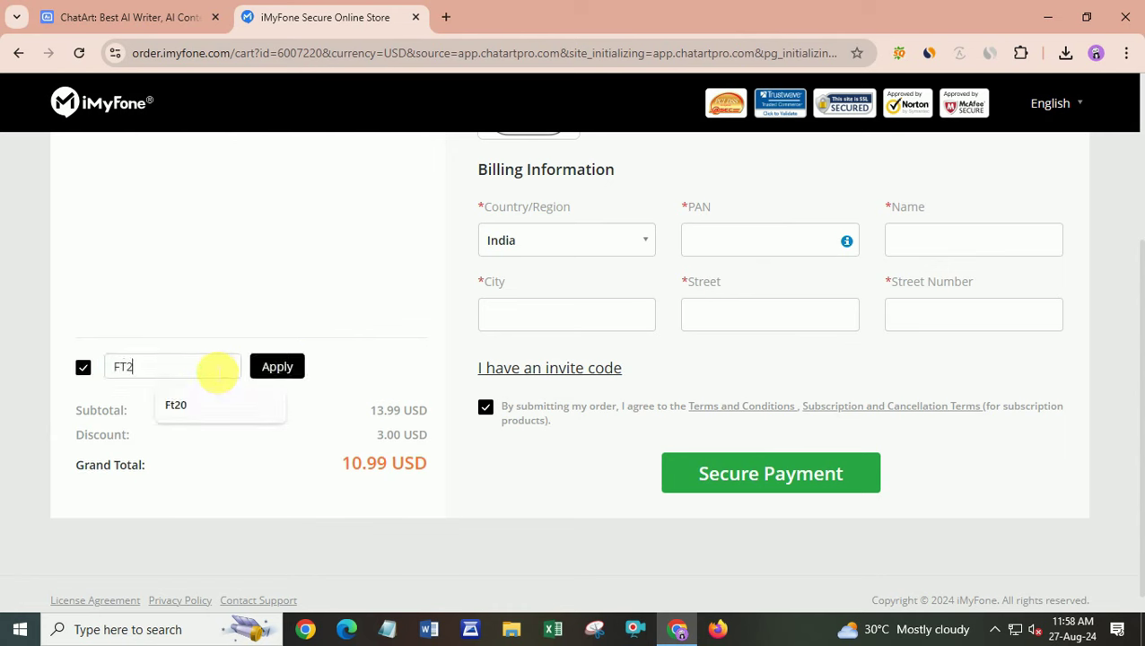
{"action": "left_click", "coordinate": [291, 370]}
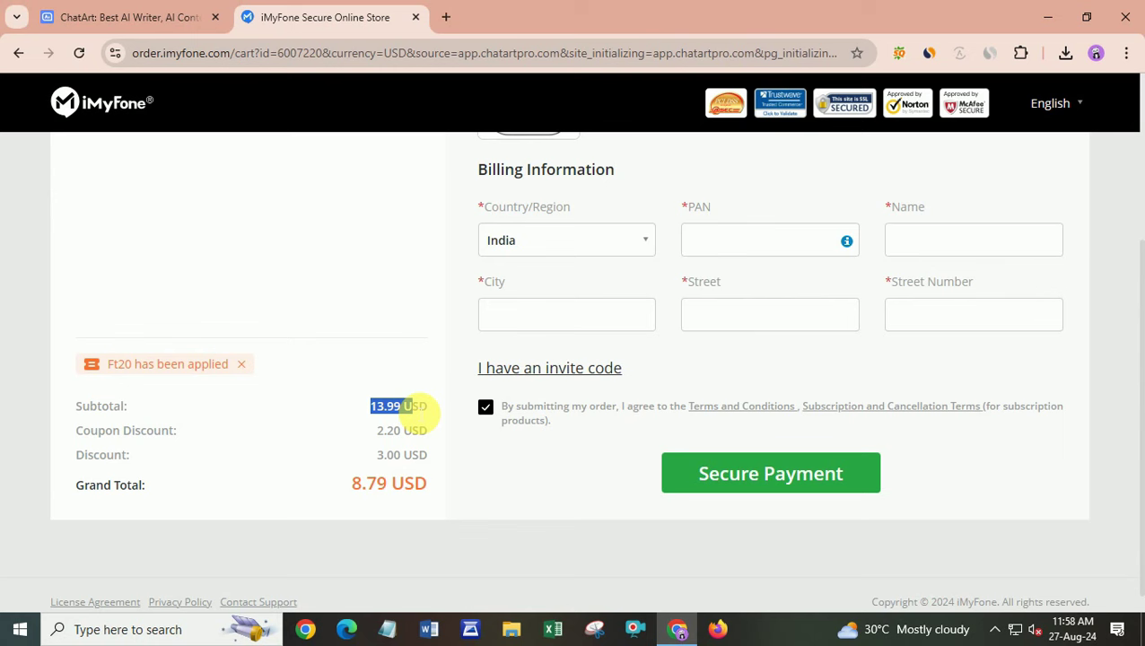
{"action": "left_click_drag", "start_coordinate": [376, 432], "coordinate": [411, 437]}
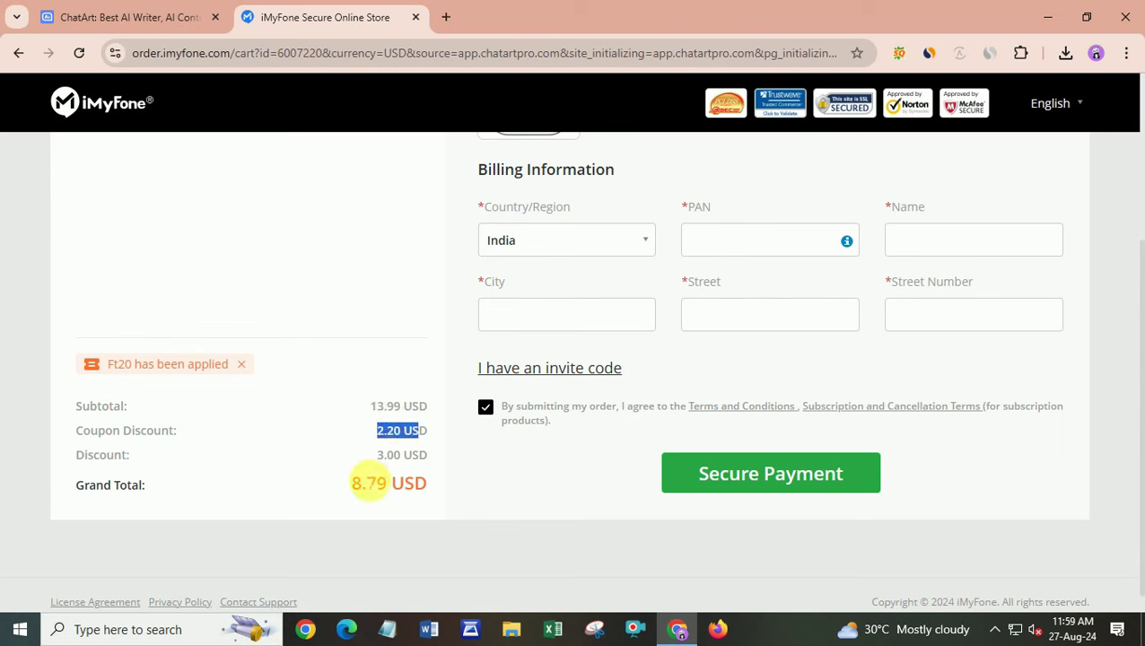
{"action": "left_click_drag", "start_coordinate": [345, 489], "coordinate": [406, 485]}
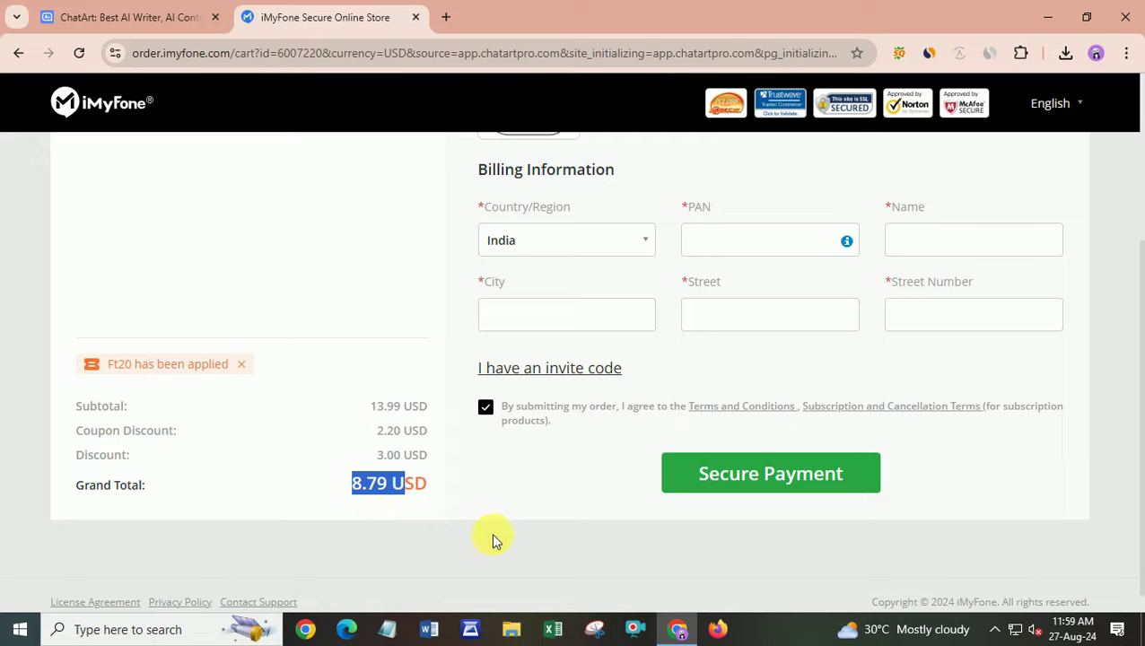
{"action": "scroll", "coordinate": [492, 540], "scroll_direction": "up", "scroll_amount": 3}
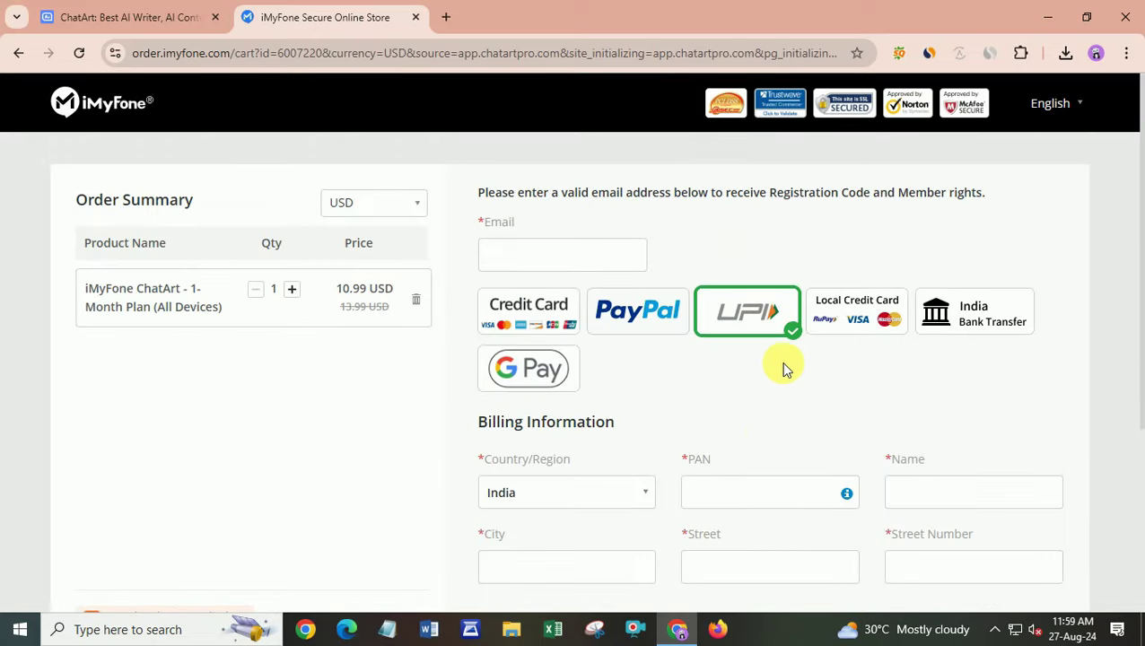
Return to the ChatArt chat, ask GPT-4o mini "WHAT IS YOUTUBE IN 20 WORDS" and read the answer.
{"action": "left_click", "coordinate": [167, 11]}
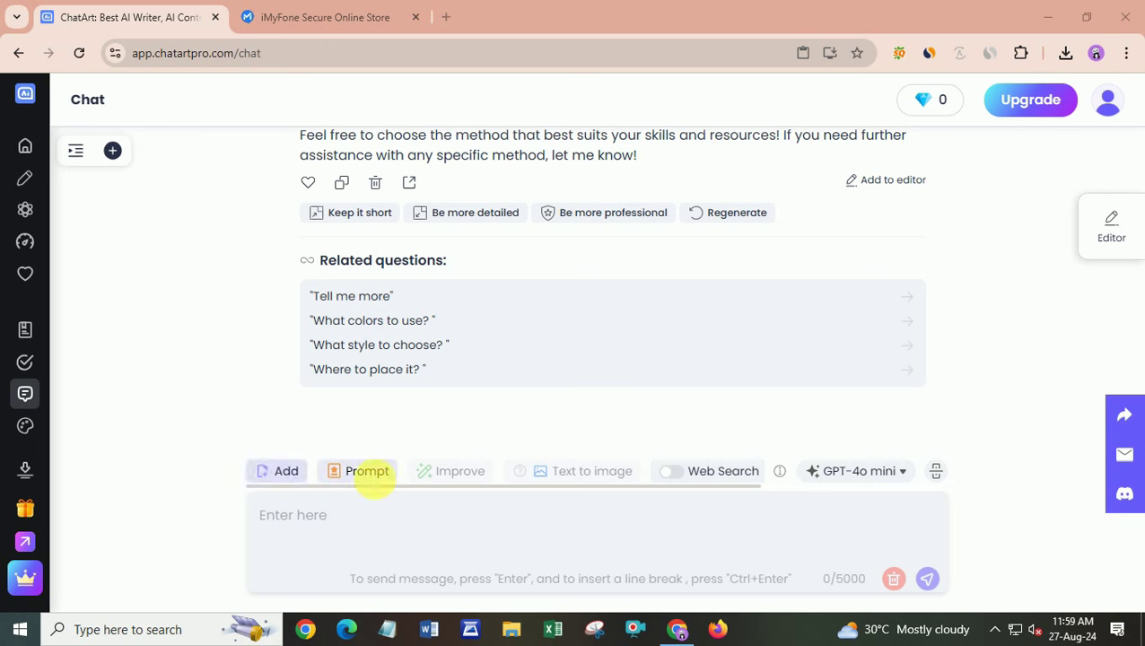
{"action": "scroll", "coordinate": [443, 342], "scroll_direction": "up", "scroll_amount": 3}
{"action": "scroll", "coordinate": [524, 342], "scroll_direction": "up", "scroll_amount": 10}
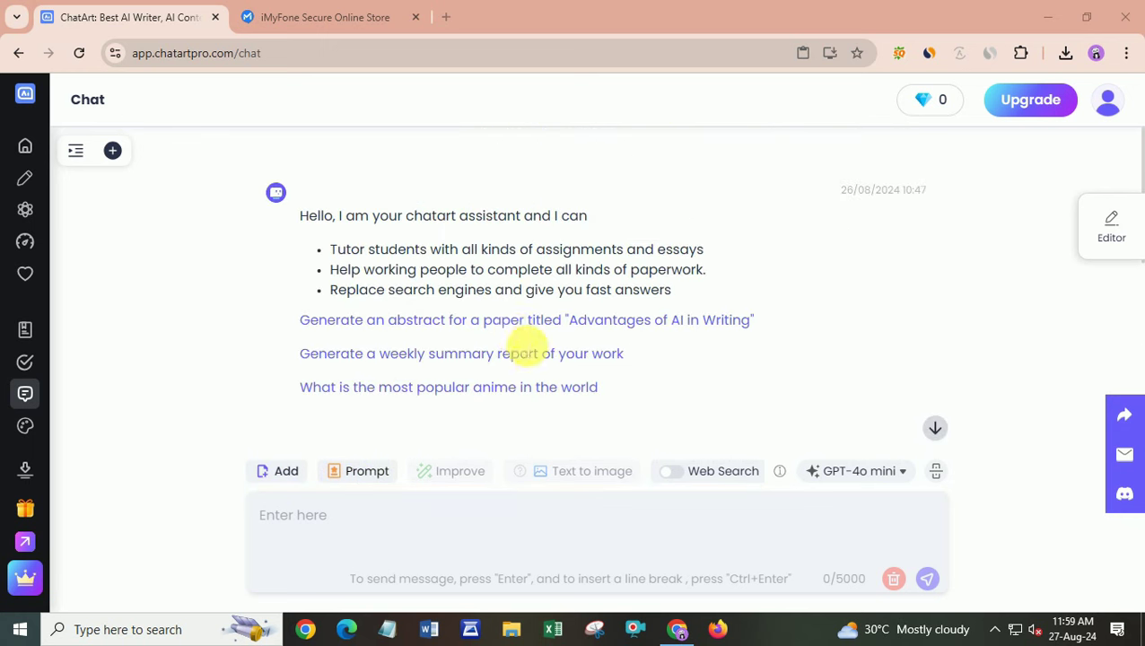
{"action": "scroll", "coordinate": [514, 335], "scroll_direction": "down", "scroll_amount": 15}
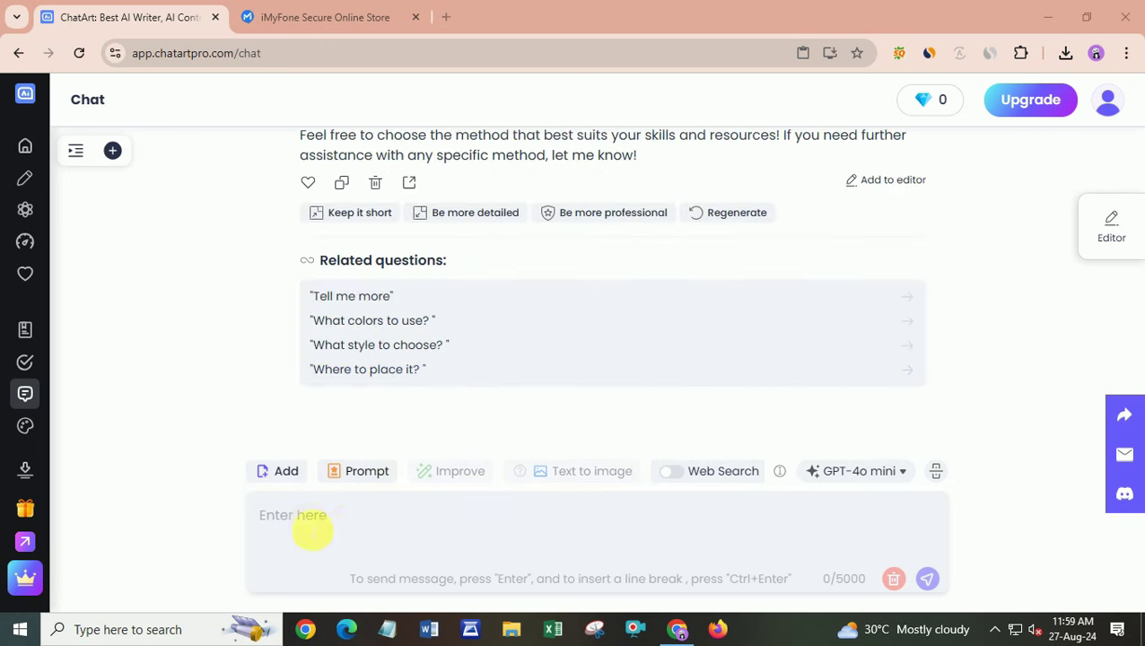
{"action": "left_click", "coordinate": [308, 522]}
{"action": "type", "text": "WHAT IS YOUTUBE IN 20"}
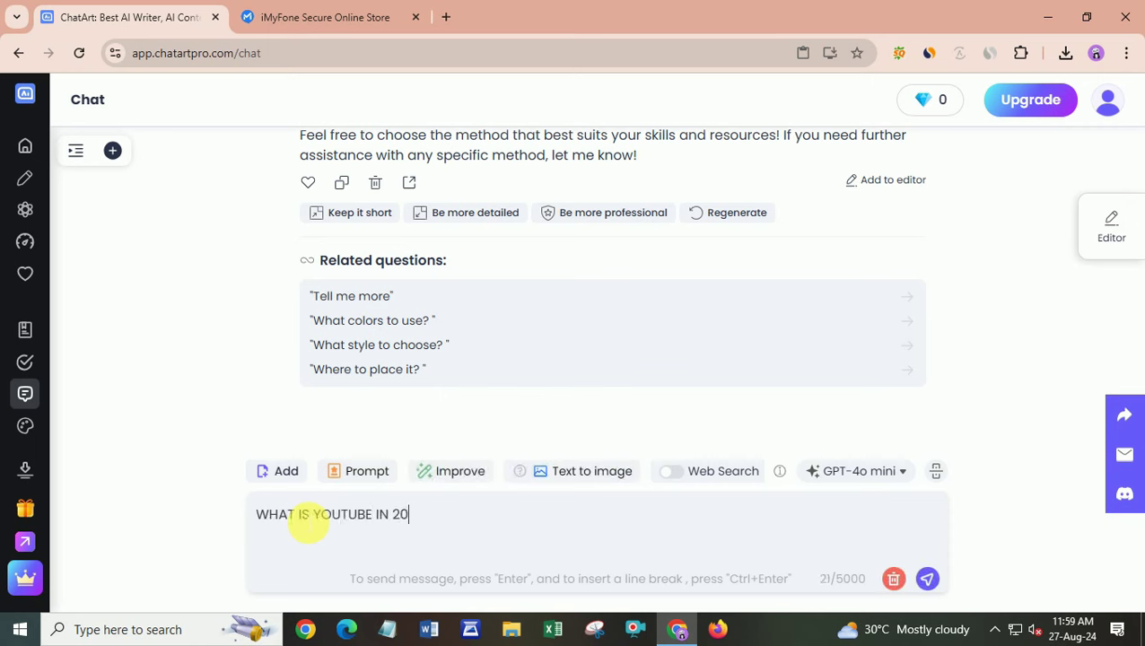
{"action": "type", "text": "WORDS"}
{"action": "key", "text": "Return"}
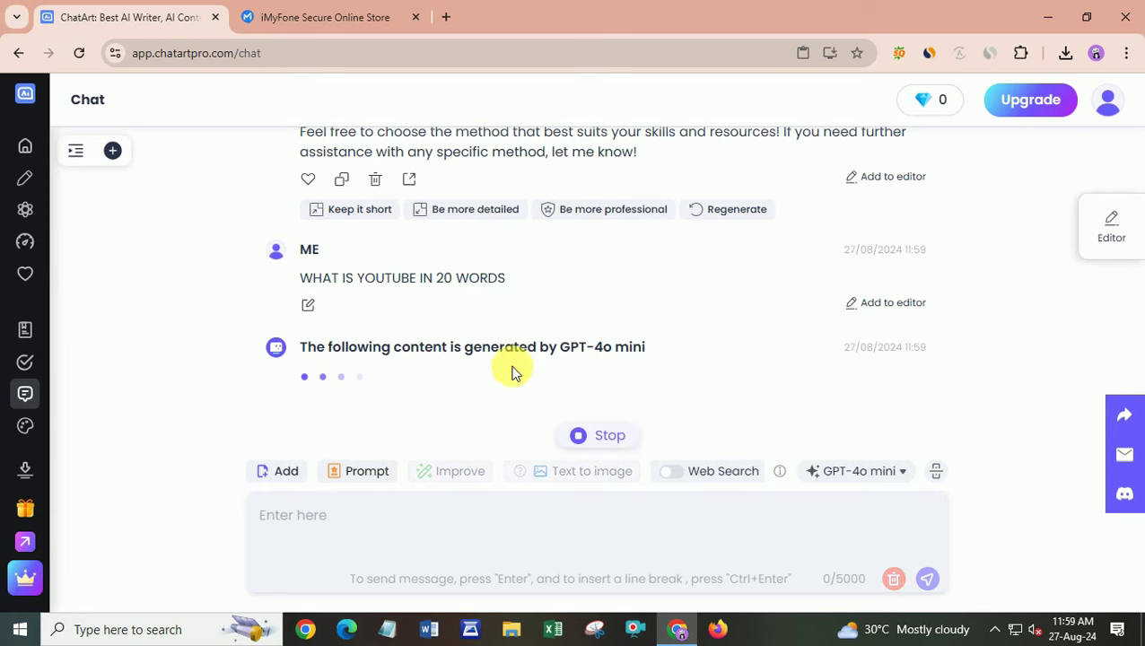
{"action": "scroll", "coordinate": [449, 281], "scroll_direction": "up", "scroll_amount": 3}
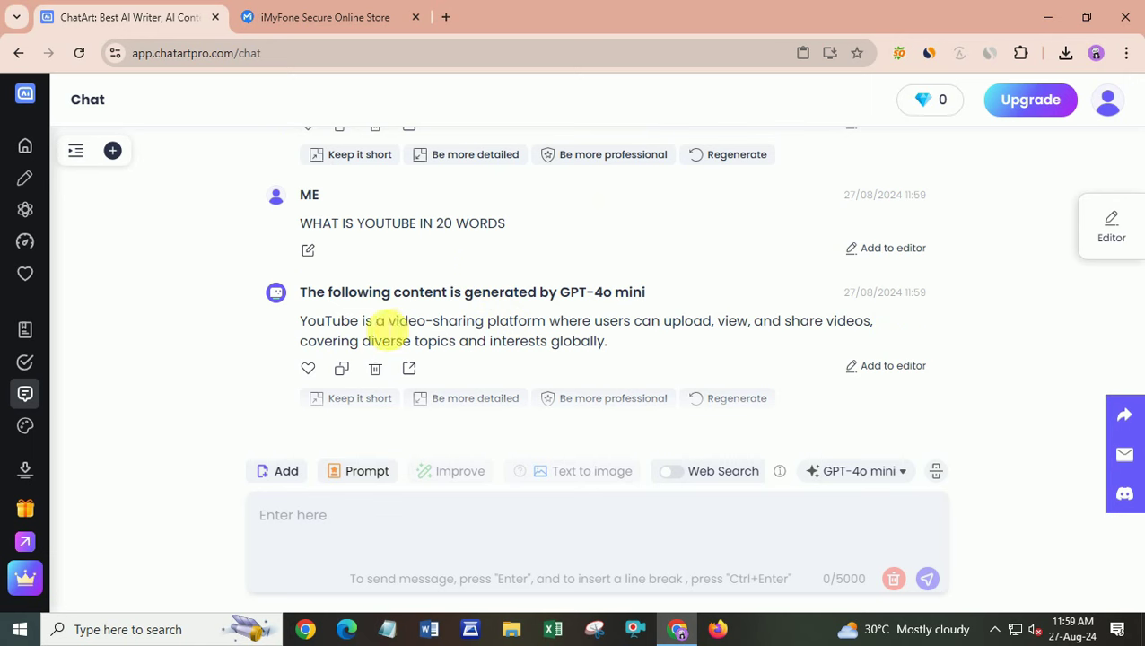
{"action": "left_click_drag", "start_coordinate": [449, 322], "coordinate": [571, 342]}
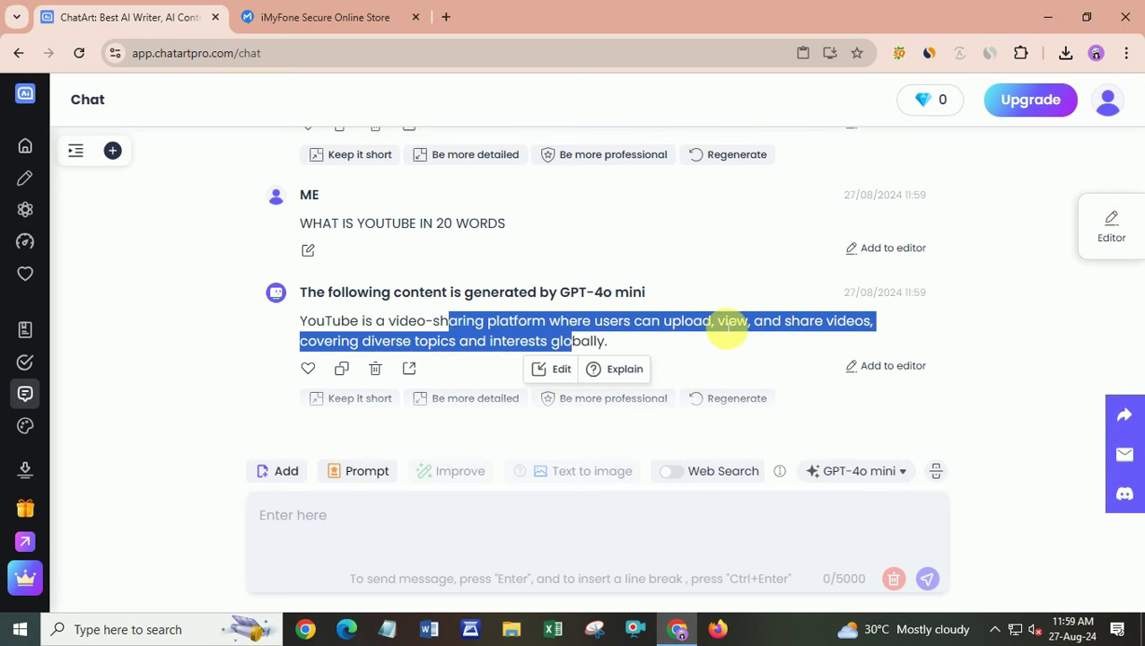
{"action": "left_click", "coordinate": [816, 327]}
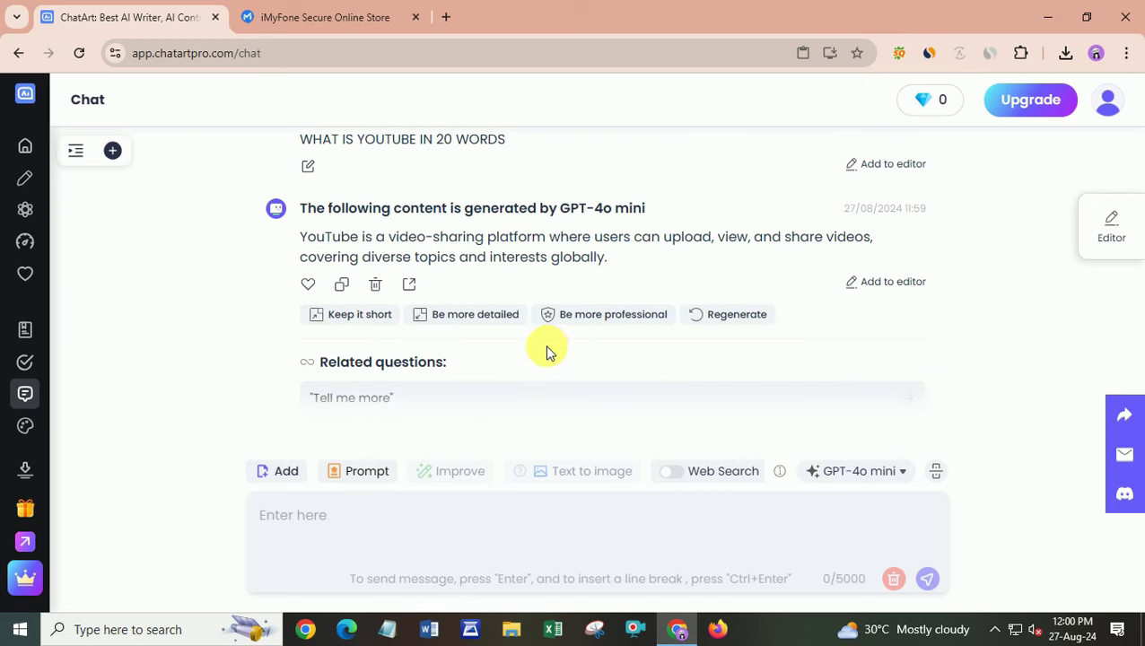
Browse the categories in the chat's ready-made prompt library and close it.
{"action": "left_click", "coordinate": [356, 473]}
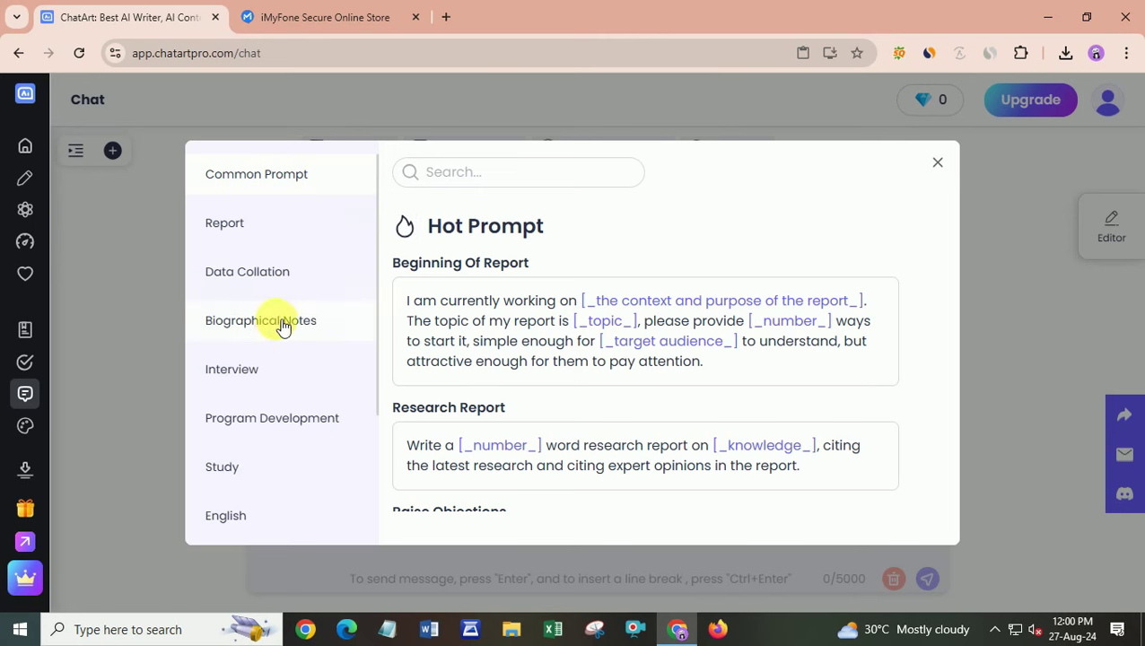
{"action": "scroll", "coordinate": [253, 437], "scroll_direction": "down", "scroll_amount": 3}
{"action": "scroll", "coordinate": [253, 437], "scroll_direction": "up", "scroll_amount": 3}
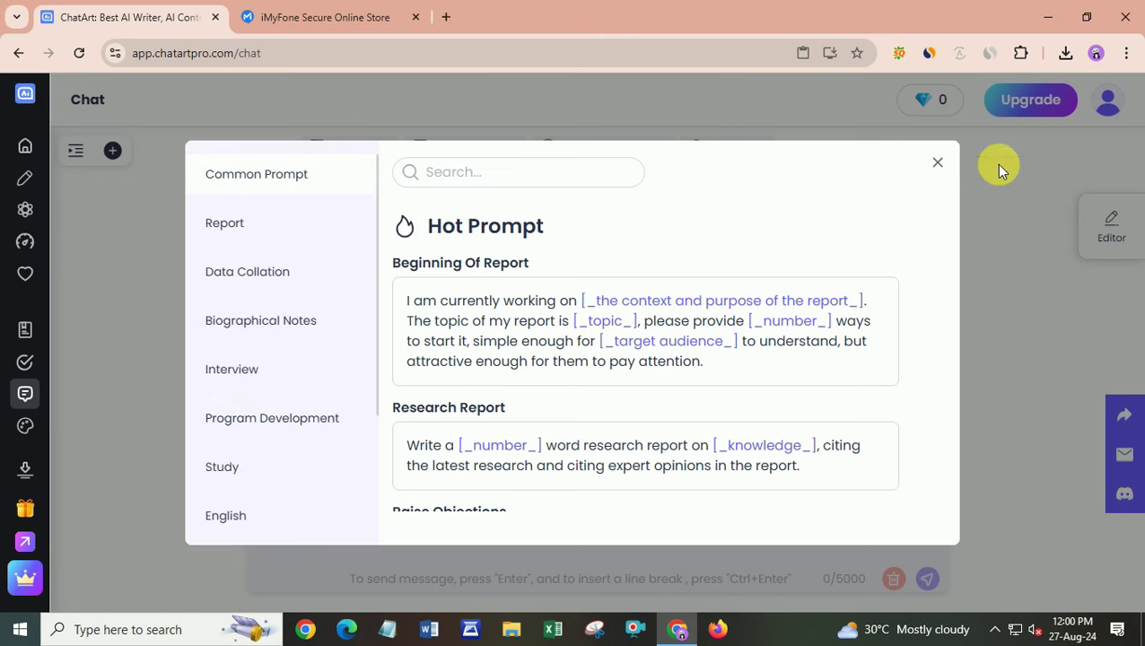
{"action": "left_click", "coordinate": [936, 162]}
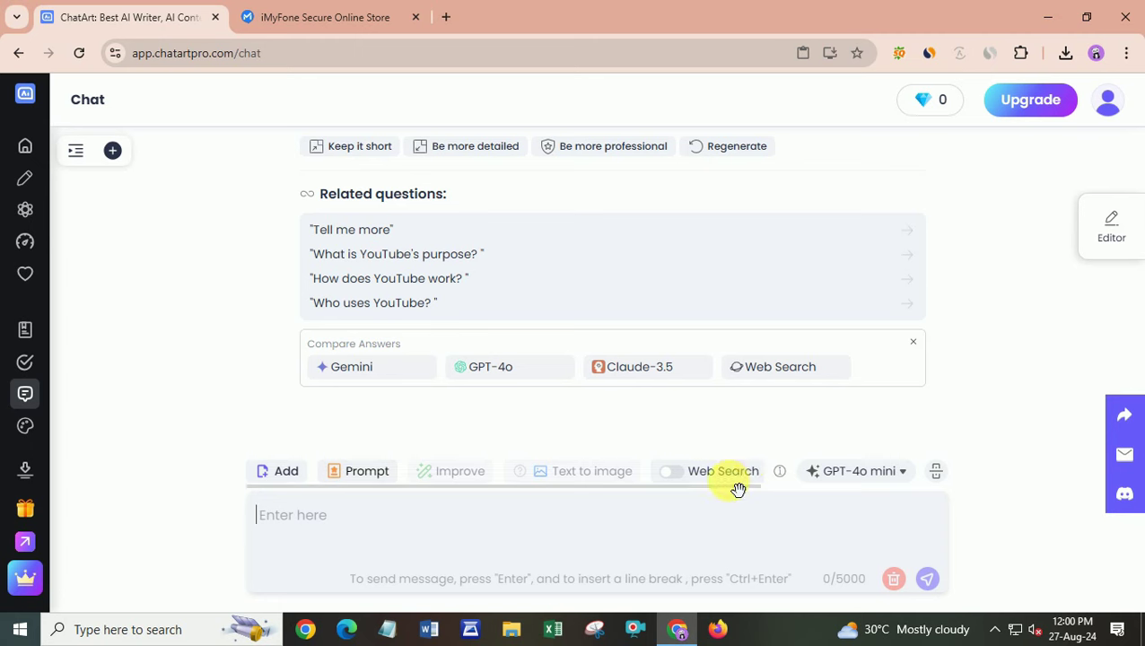
Switch the chat model to Superior(GPT-4o) and enable Web Search.
{"action": "left_click", "coordinate": [866, 480]}
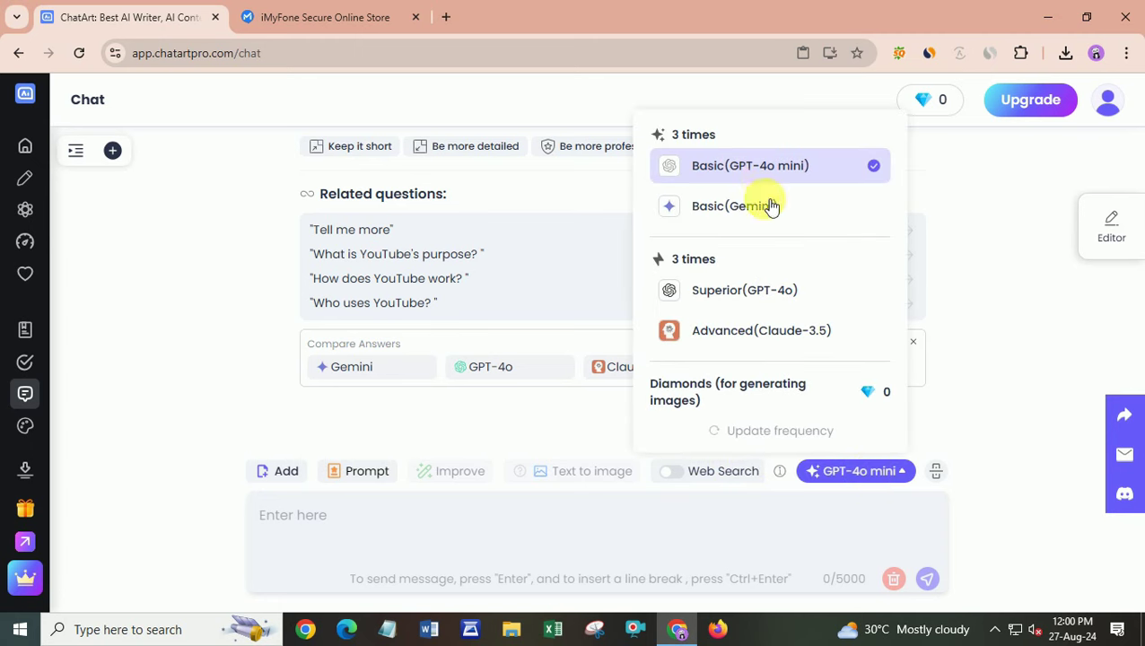
{"action": "left_click", "coordinate": [761, 324]}
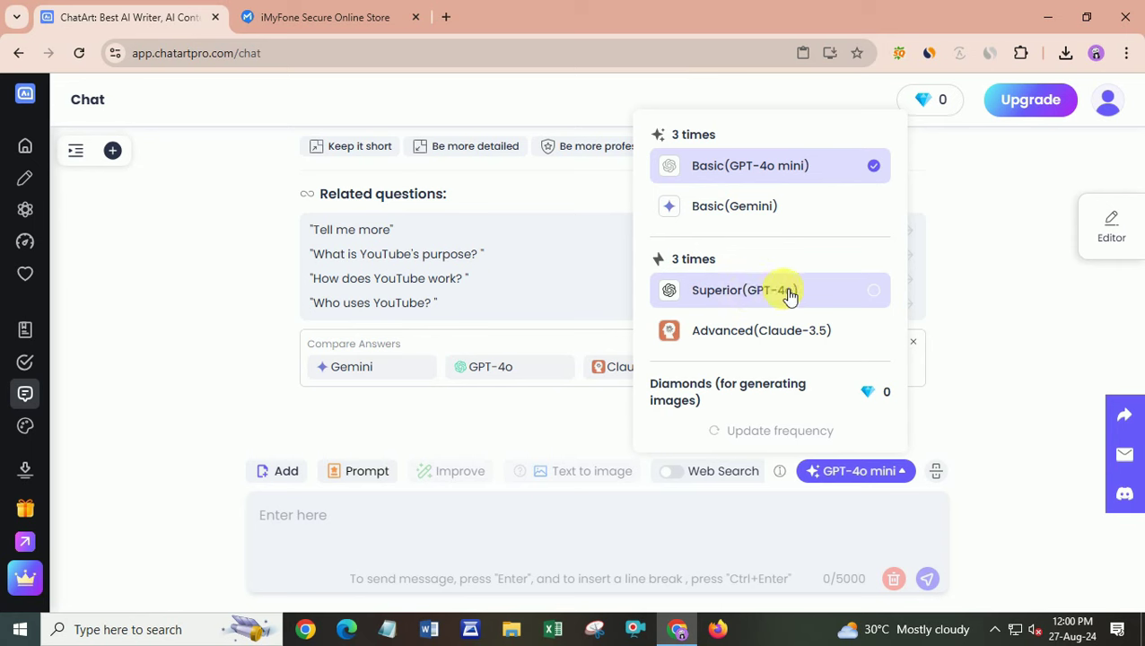
{"action": "left_click", "coordinate": [753, 293]}
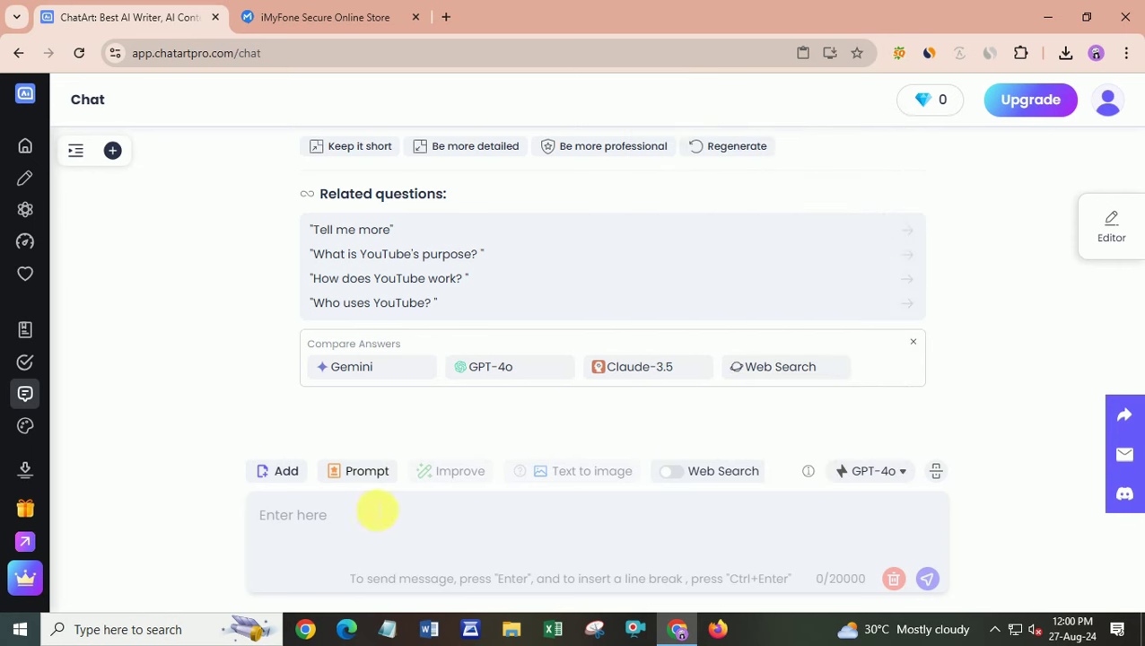
{"action": "left_click", "coordinate": [670, 470]}
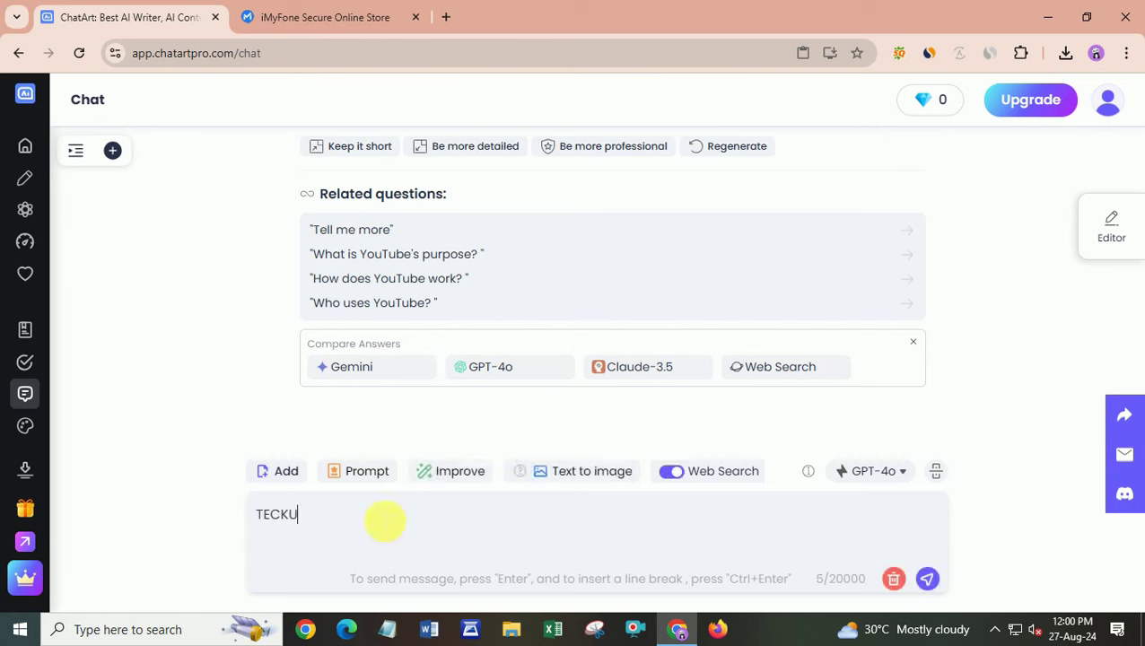
Send "TECKUM" as a chat query and review the generated answer with its sources and related questions.
{"action": "left_click", "coordinate": [384, 519]}
{"action": "type", "text": "TECKUM"}
{"action": "key", "text": "Return"}
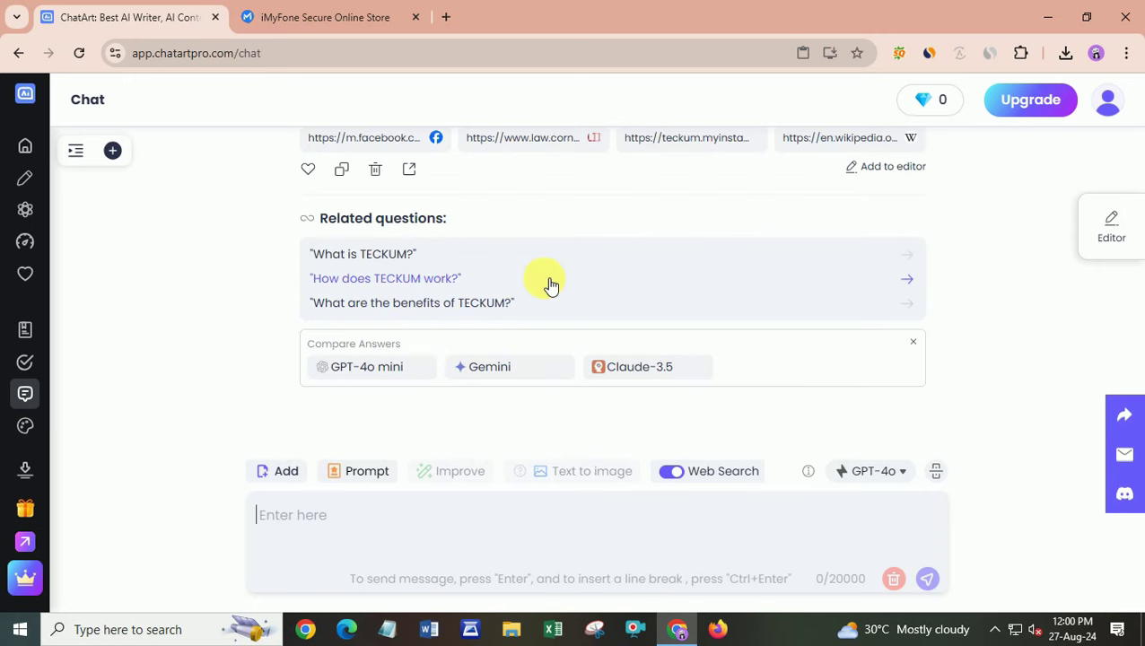
{"action": "scroll", "coordinate": [537, 289], "scroll_direction": "up", "scroll_amount": 3}
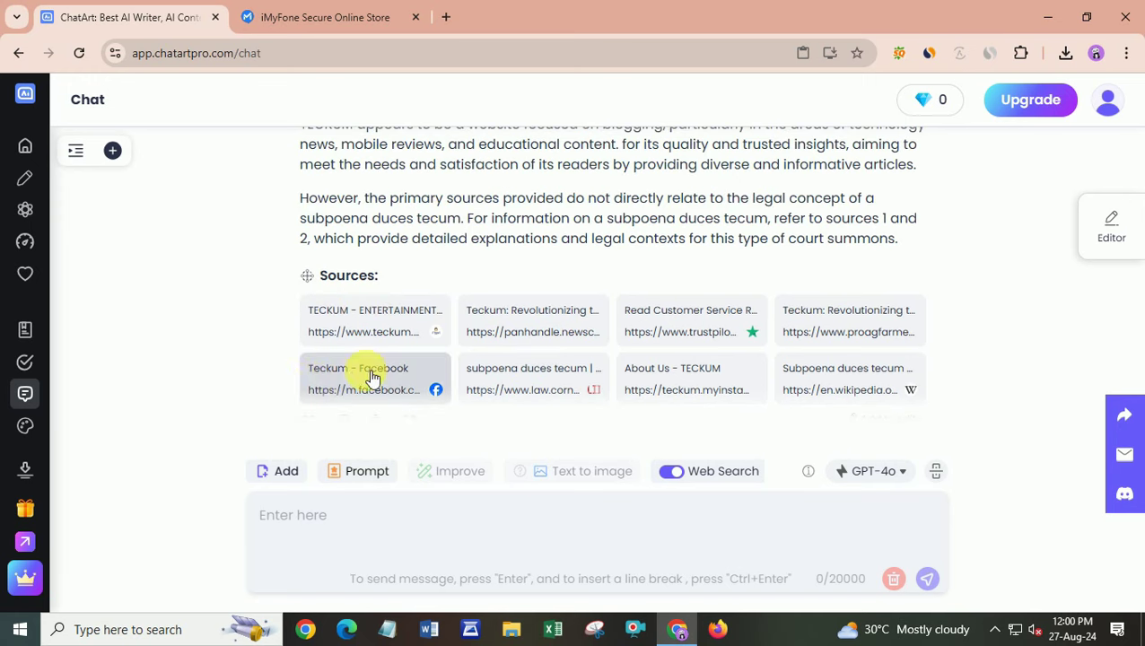
{"action": "scroll", "coordinate": [449, 377], "scroll_direction": "up", "scroll_amount": 3}
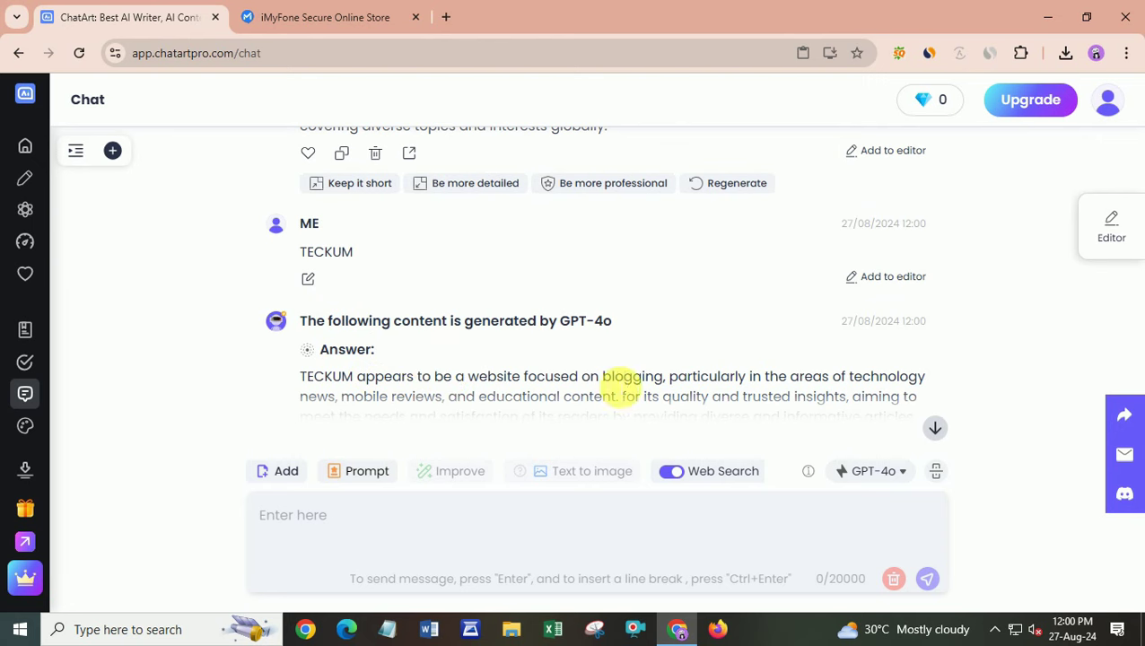
Read the full GPT-4o answer about TECKUM, including its opening description of the website.
{"action": "scroll", "coordinate": [625, 373], "scroll_direction": "down", "scroll_amount": 2}
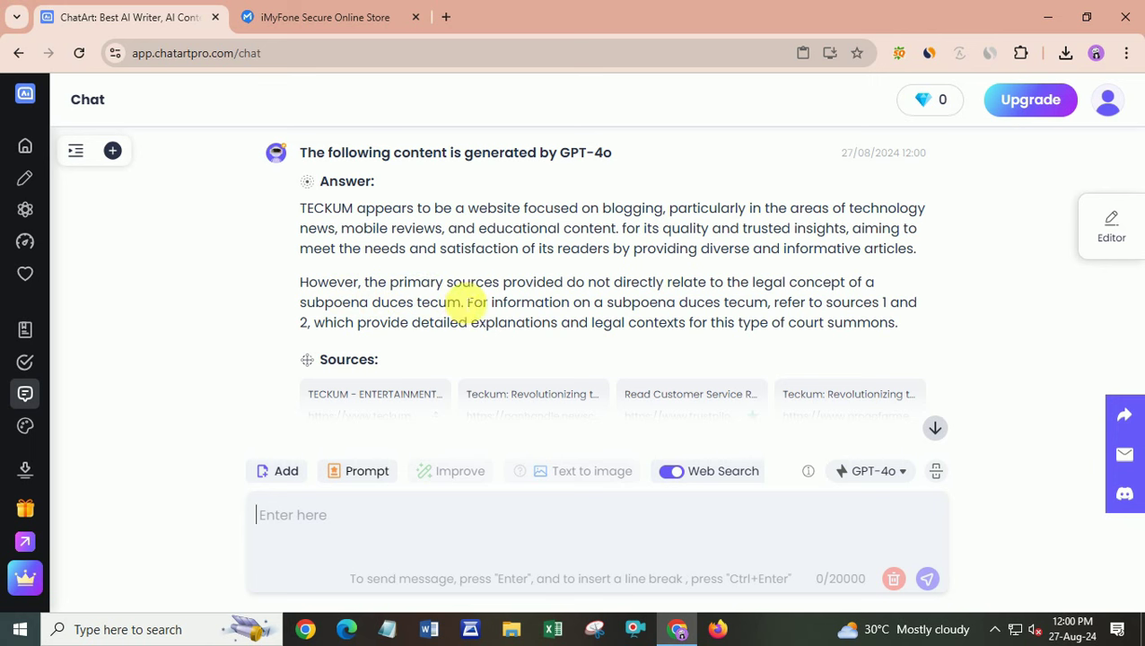
{"action": "left_click_drag", "start_coordinate": [378, 208], "coordinate": [662, 210]}
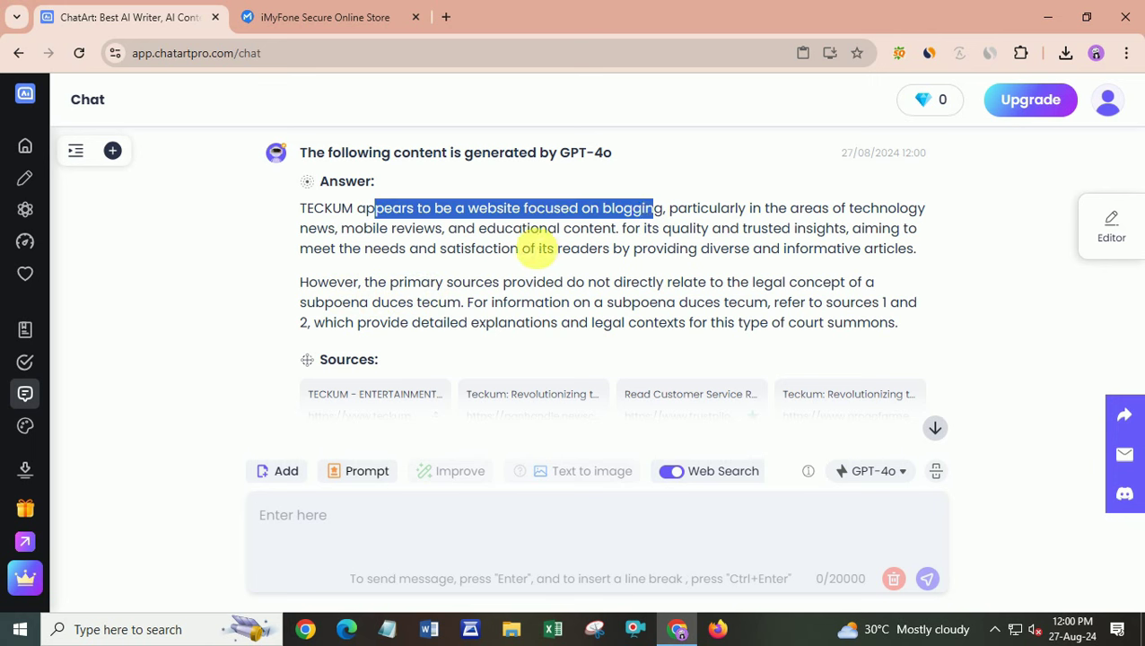
{"action": "left_click", "coordinate": [536, 248]}
{"action": "scroll", "coordinate": [440, 288], "scroll_direction": "up", "scroll_amount": 2}
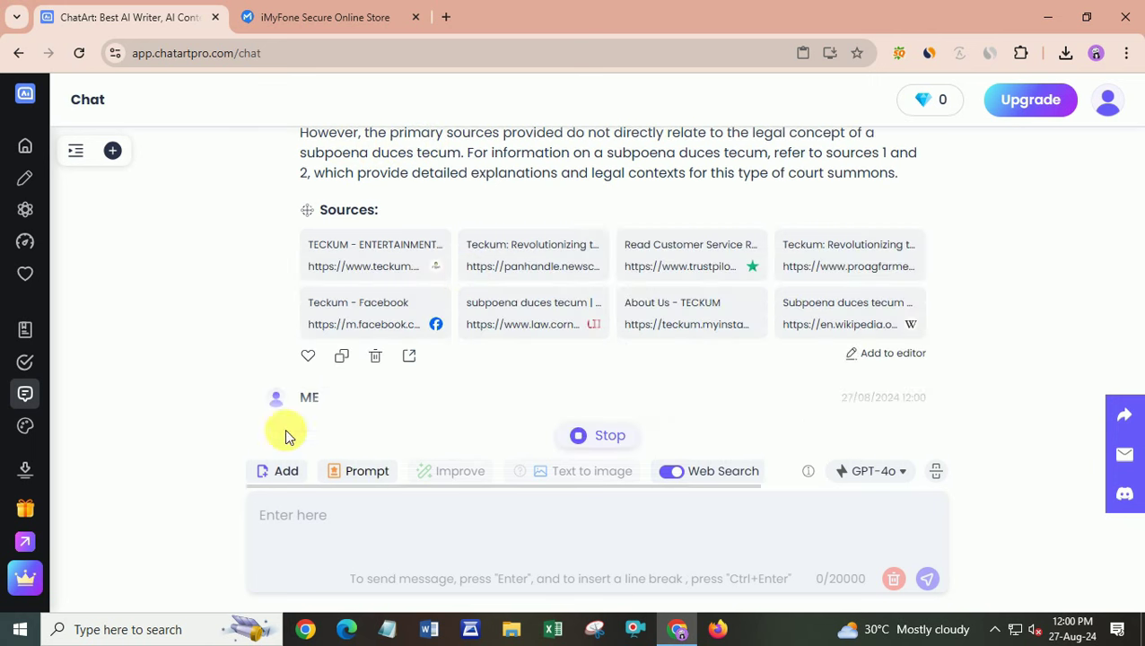
Close the iMyFone Secure Online Store page and the ChatArt chat page in the browser.
{"action": "left_click", "coordinate": [428, 23]}
{"action": "left_click", "coordinate": [415, 17]}
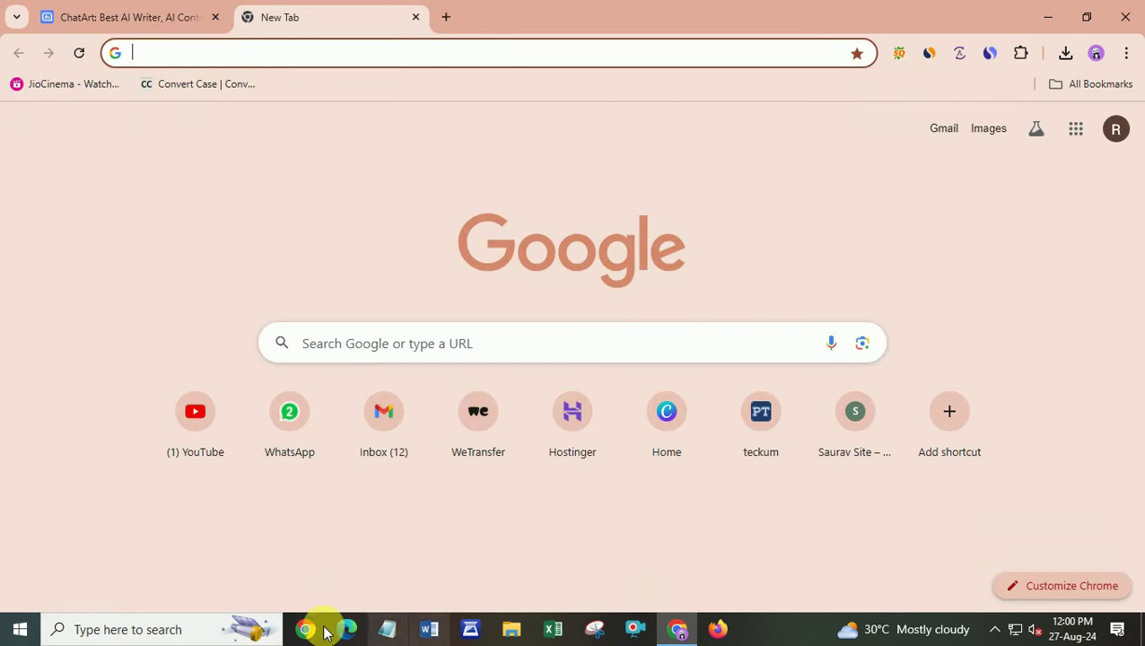
{"action": "left_click", "coordinate": [216, 17]}
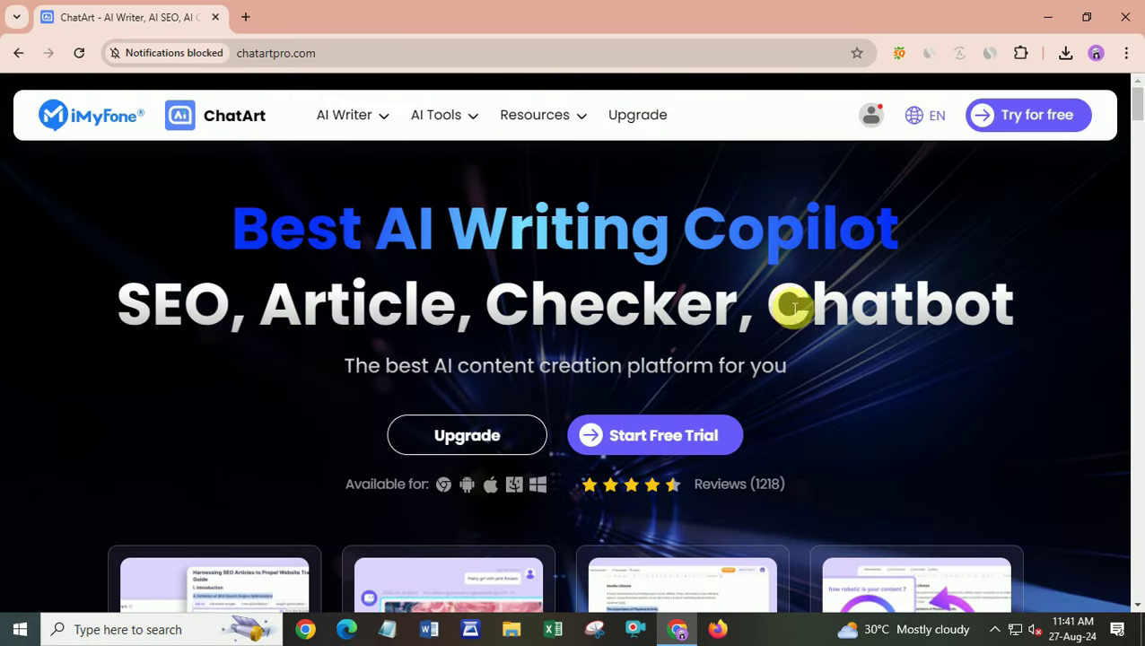
Look through the ChatArt homepage's feature overview, covering the tool cards and the Rank Higher, Edit Flawlessly and Chat Smart sections.
{"action": "scroll", "coordinate": [718, 385], "scroll_direction": "down", "scroll_amount": 3}
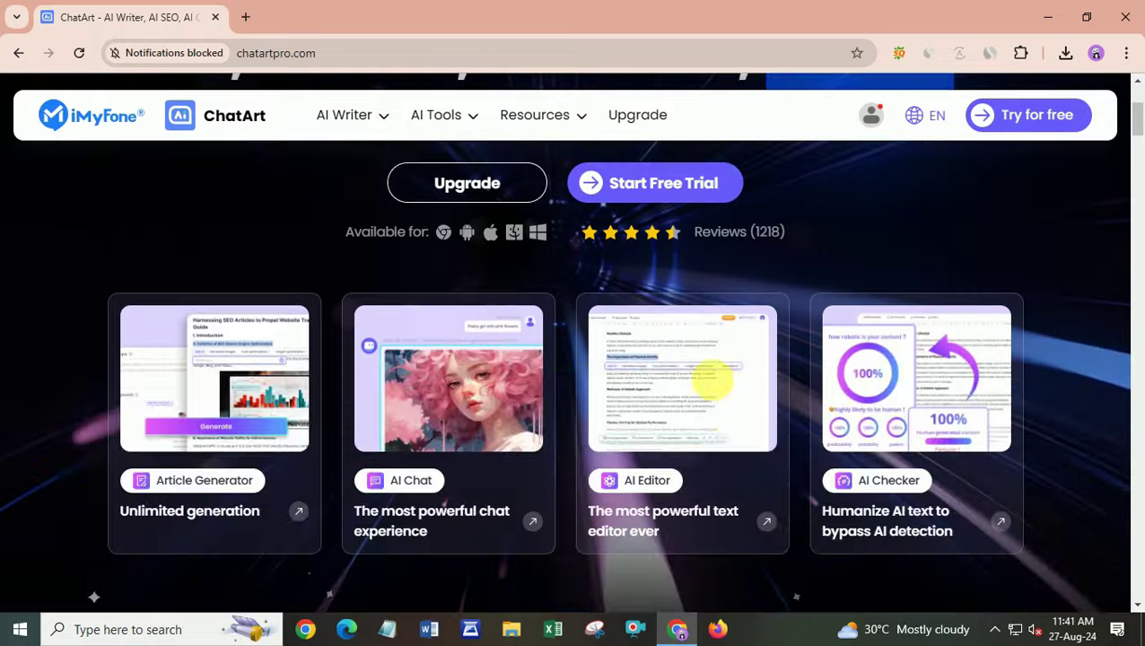
{"action": "scroll", "coordinate": [728, 447], "scroll_direction": "down", "scroll_amount": 5}
{"action": "scroll", "coordinate": [728, 453], "scroll_direction": "down", "scroll_amount": 3}
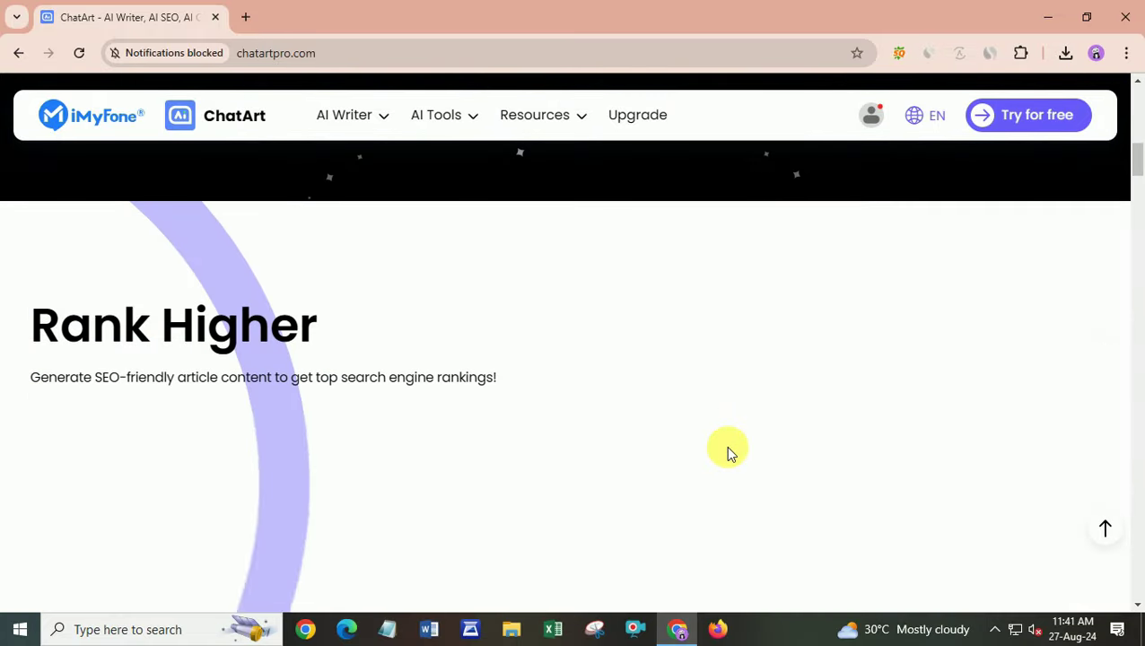
{"action": "scroll", "coordinate": [729, 452], "scroll_direction": "down", "scroll_amount": 3}
{"action": "scroll", "coordinate": [123, 332], "scroll_direction": "up", "scroll_amount": 2}
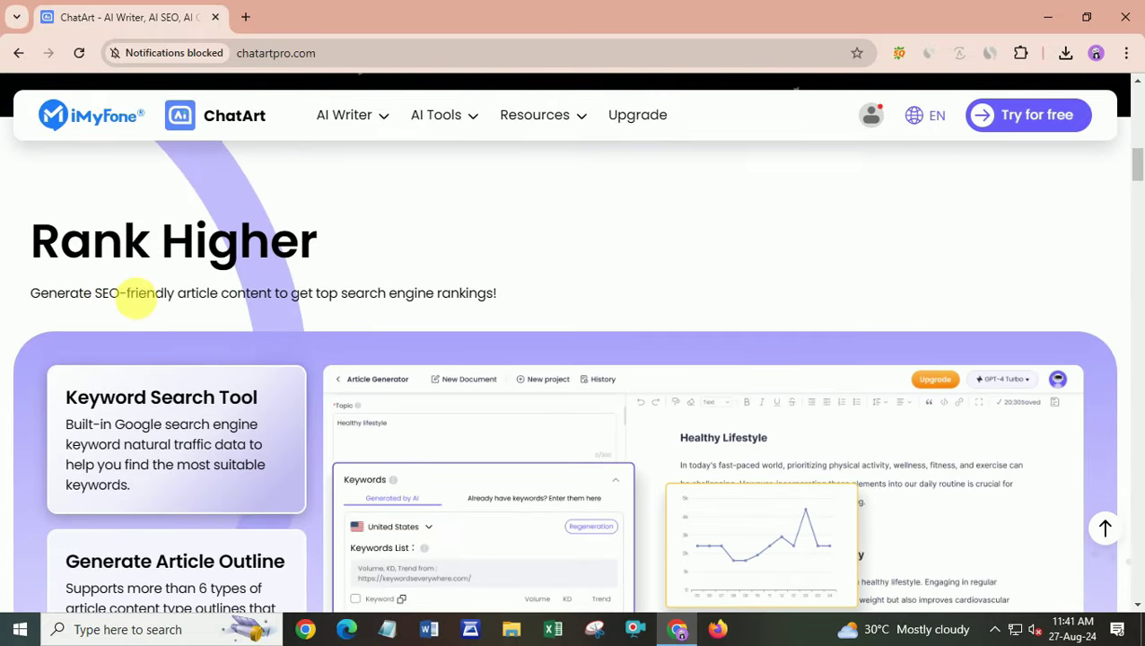
{"action": "left_click_drag", "start_coordinate": [101, 295], "coordinate": [274, 304]}
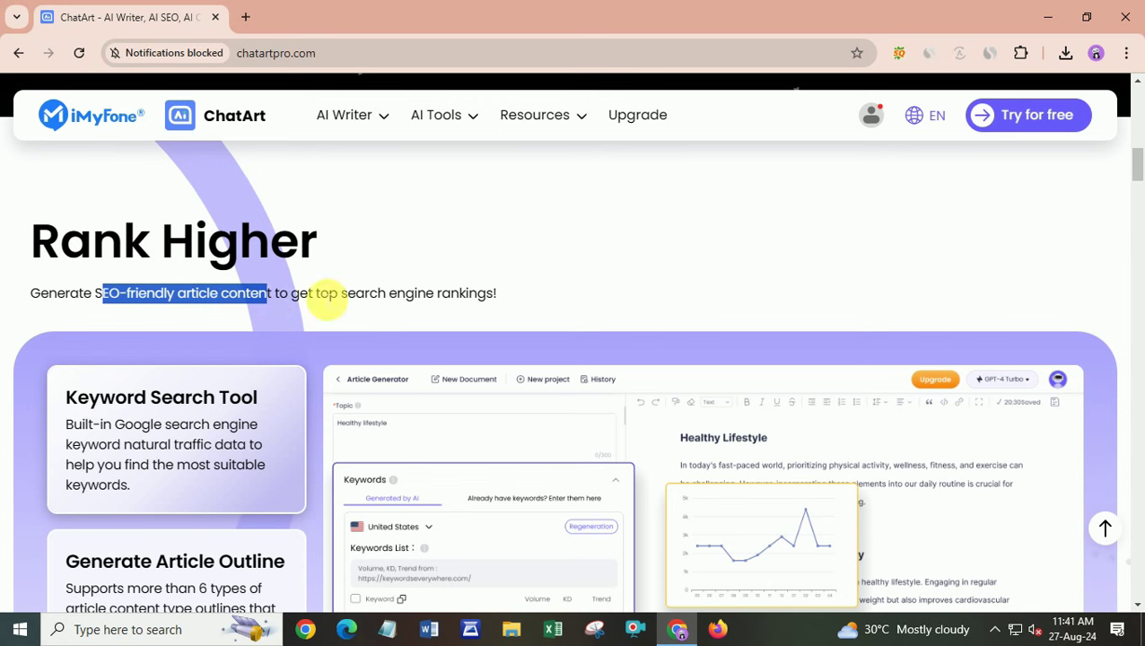
{"action": "scroll", "coordinate": [272, 407], "scroll_direction": "down", "scroll_amount": 3}
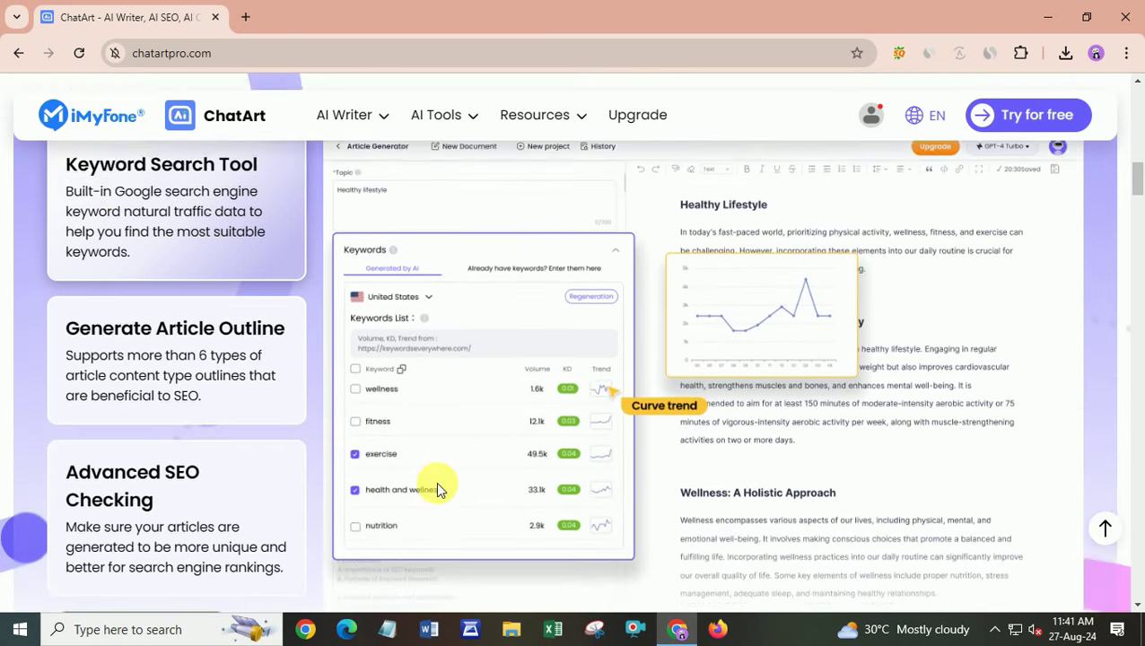
{"action": "scroll", "coordinate": [139, 280], "scroll_direction": "up", "scroll_amount": 1}
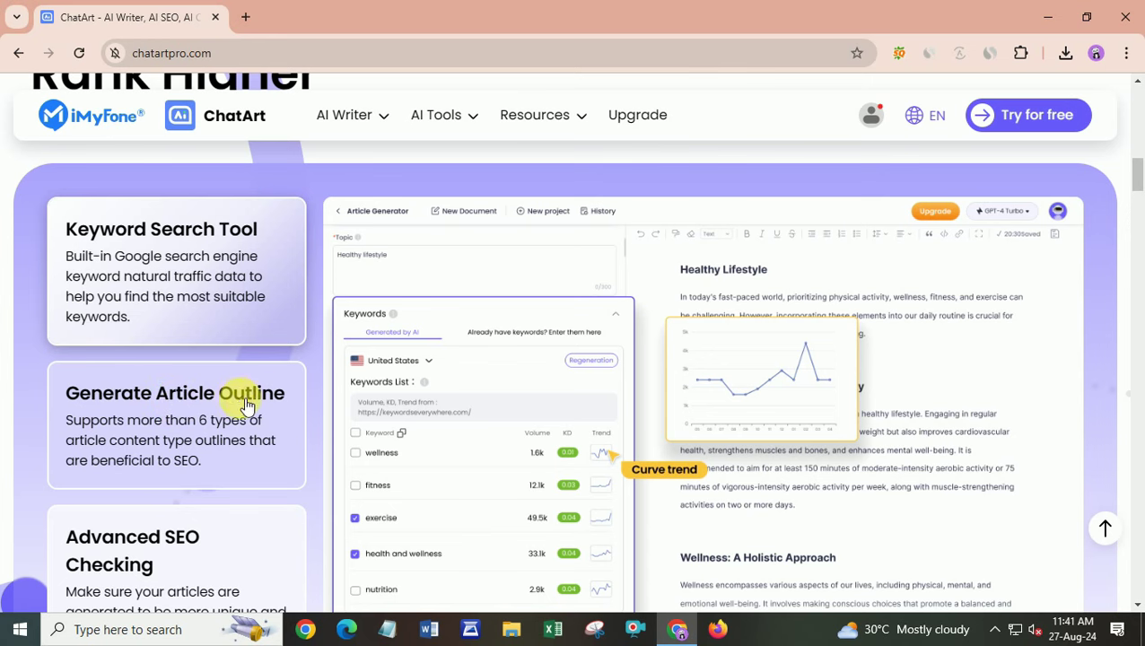
{"action": "scroll", "coordinate": [241, 407], "scroll_direction": "down", "scroll_amount": 2}
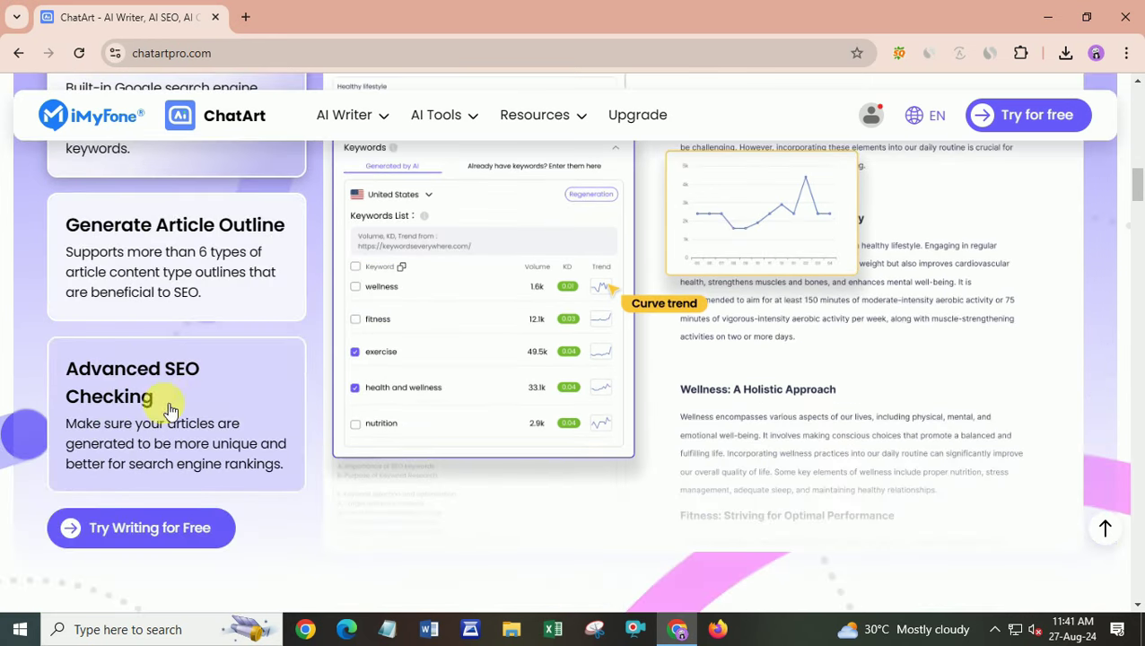
{"action": "scroll", "coordinate": [451, 431], "scroll_direction": "down", "scroll_amount": 5}
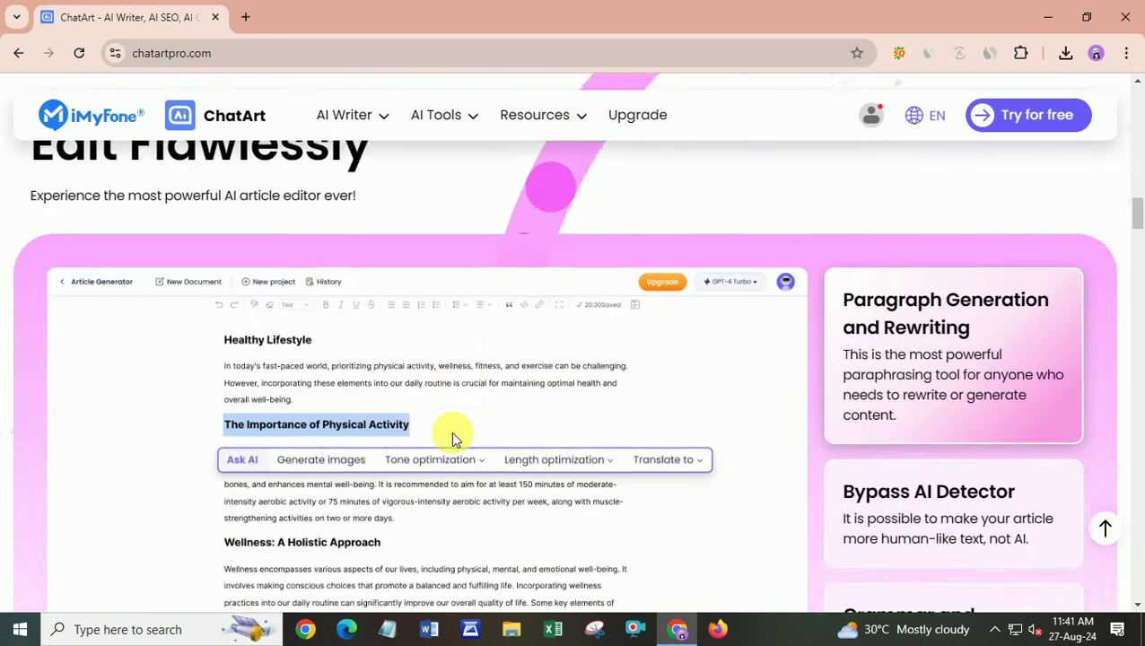
{"action": "scroll", "coordinate": [453, 435], "scroll_direction": "down", "scroll_amount": 7}
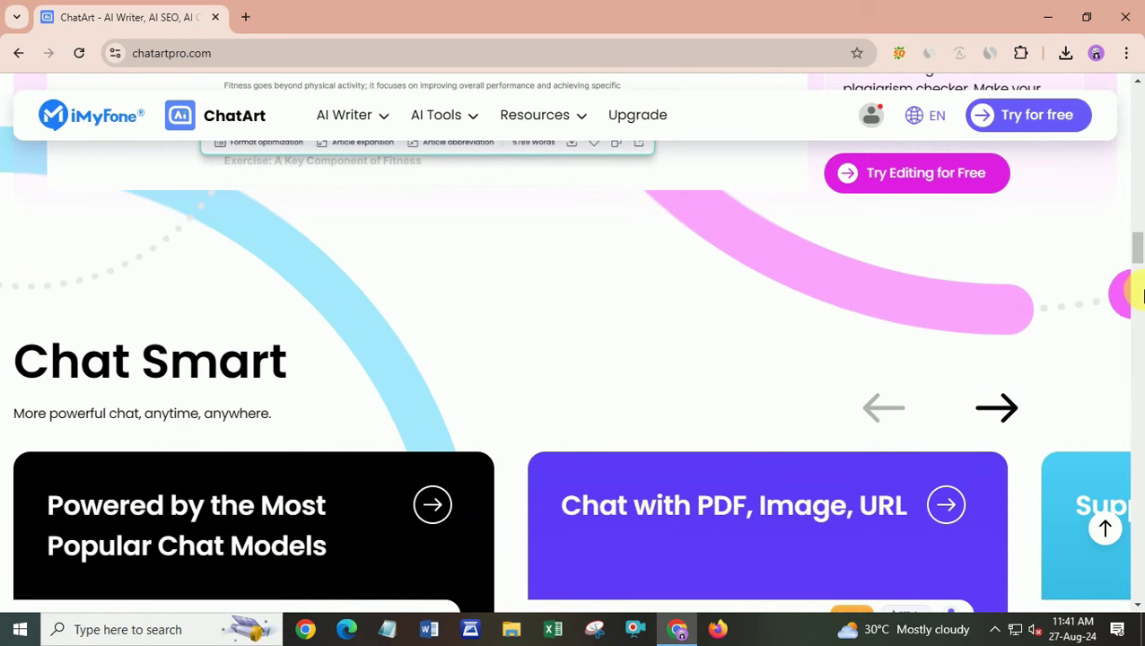